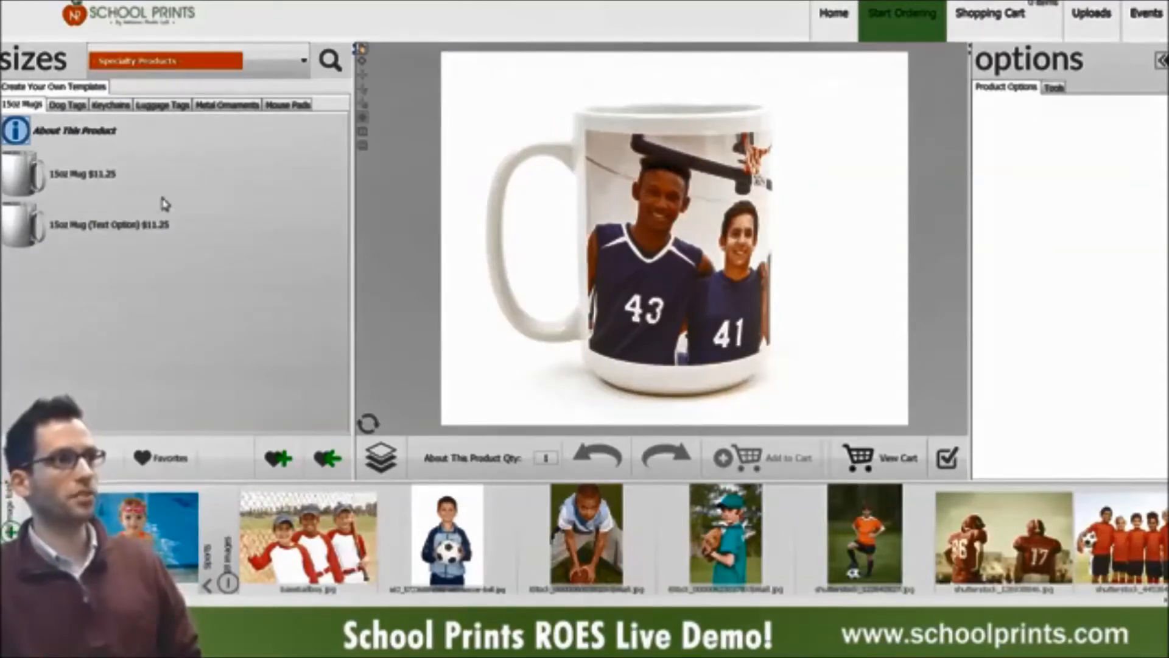
# Step: Look through the dog tag, keychain, luggage tag, metal ornament and mouse pad products in Specialty Products, and view the available catalogs
pyautogui.click(76, 106)
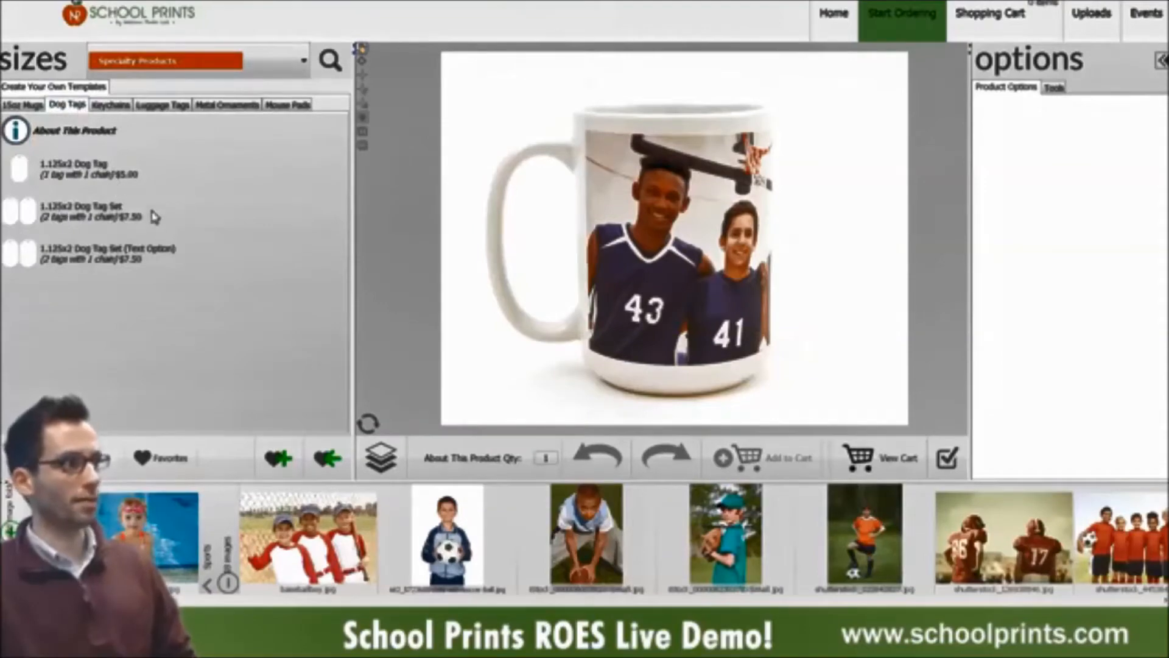
pyautogui.click(116, 105)
pyautogui.click(119, 174)
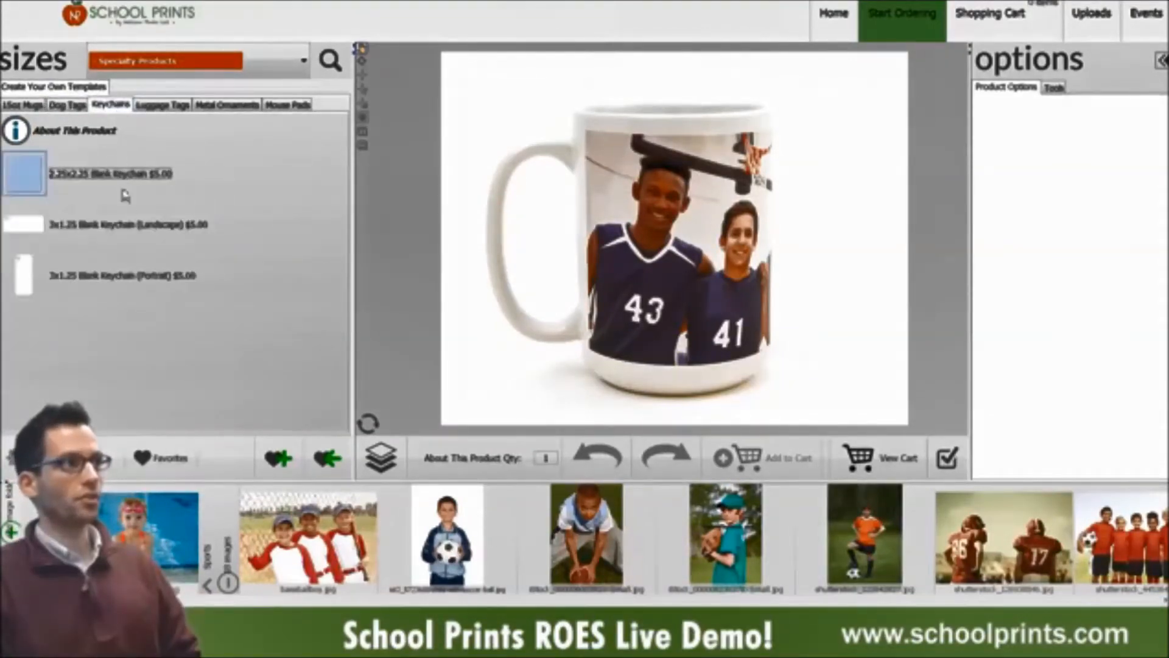
pyautogui.click(124, 225)
pyautogui.click(162, 104)
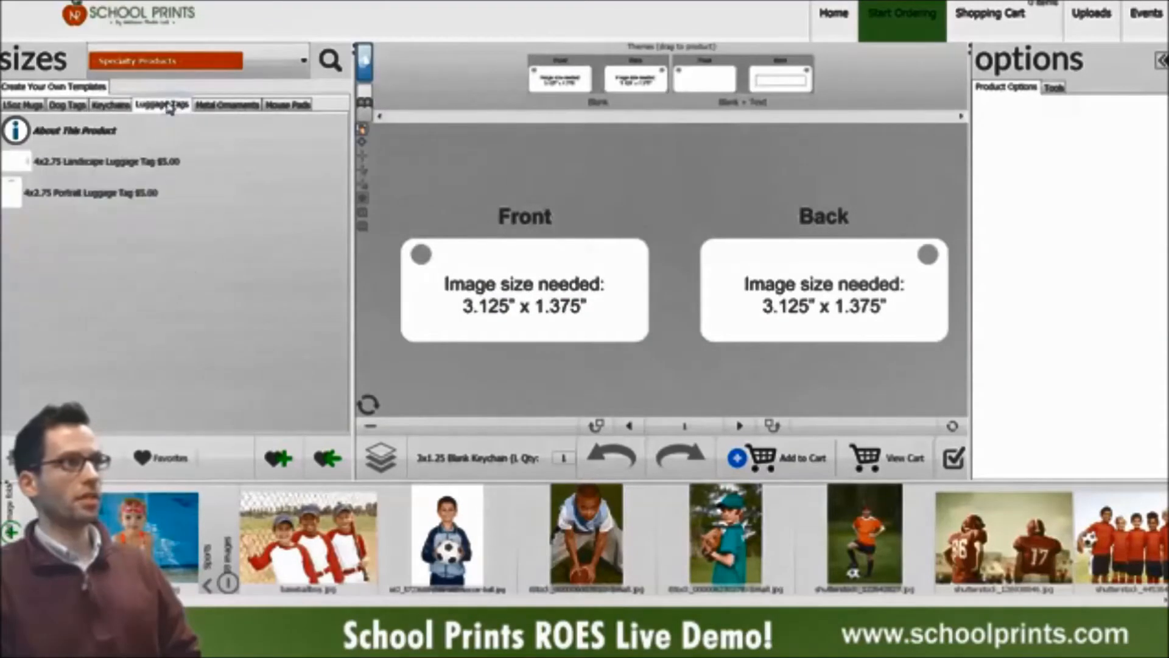
pyautogui.click(251, 106)
pyautogui.click(277, 105)
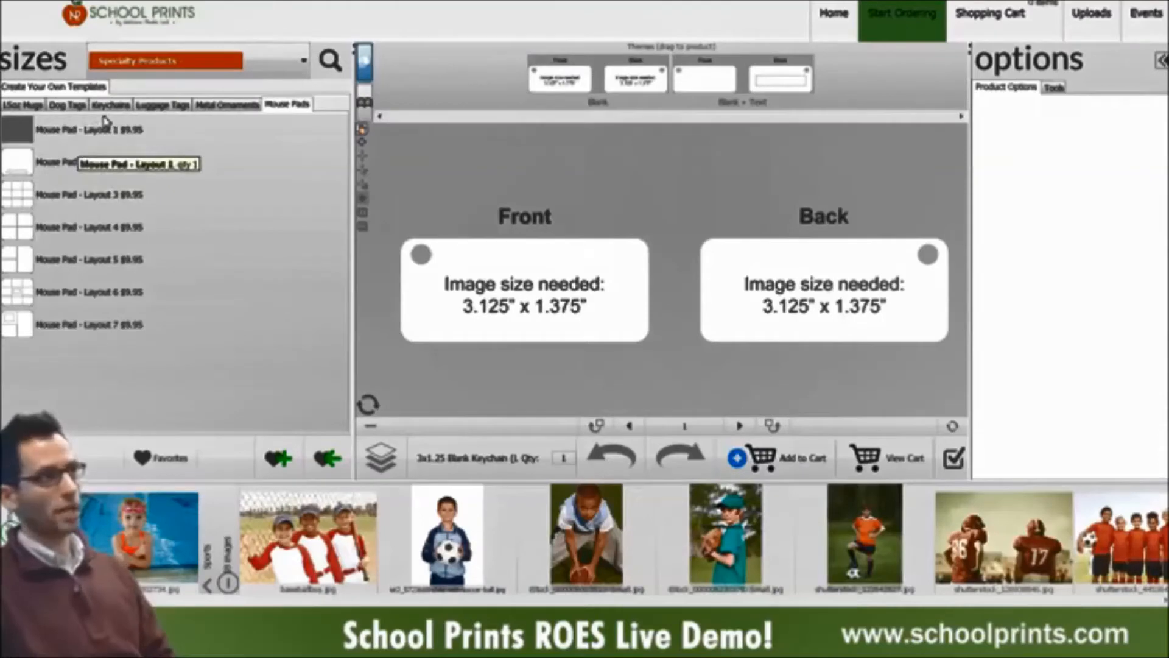
pyautogui.click(176, 64)
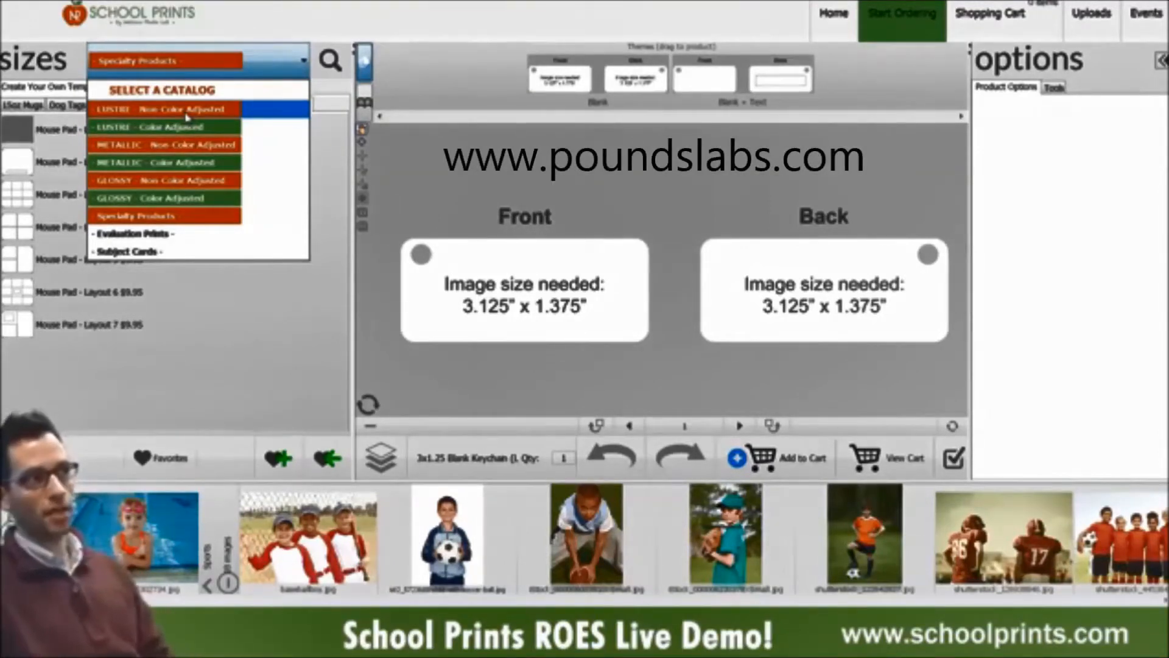
# Step: Return to the home page, enter the Evaluation Prints catalog and choose the 8x10 Evaluation Prints template
pyautogui.click(850, 20)
pyautogui.click(851, 22)
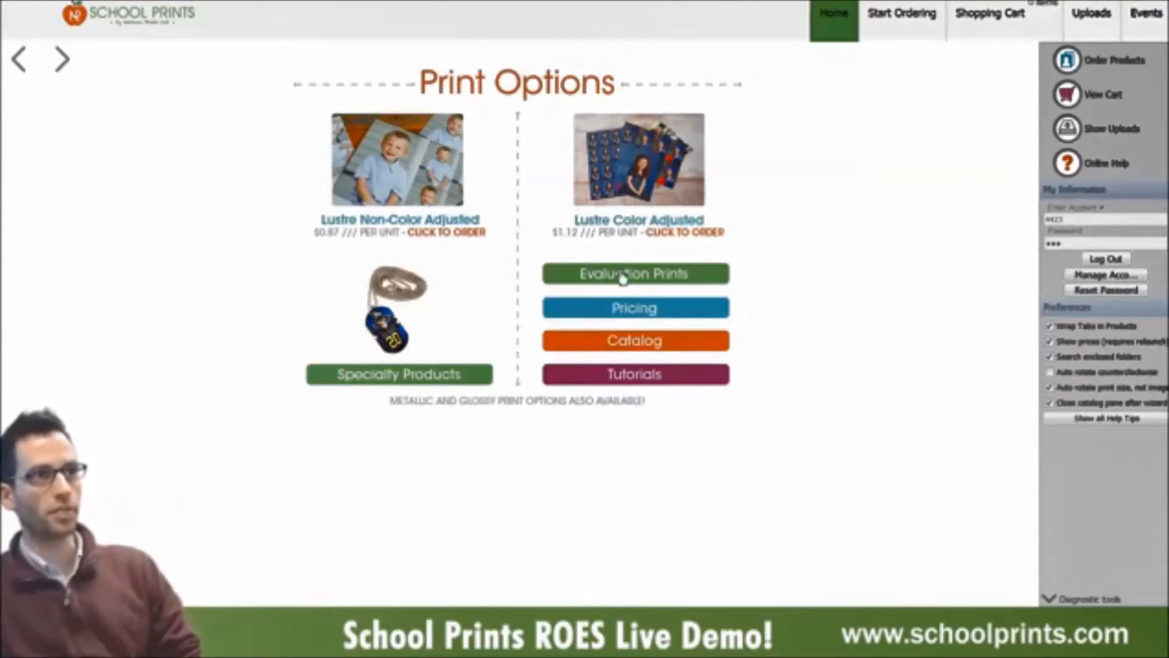
pyautogui.click(713, 280)
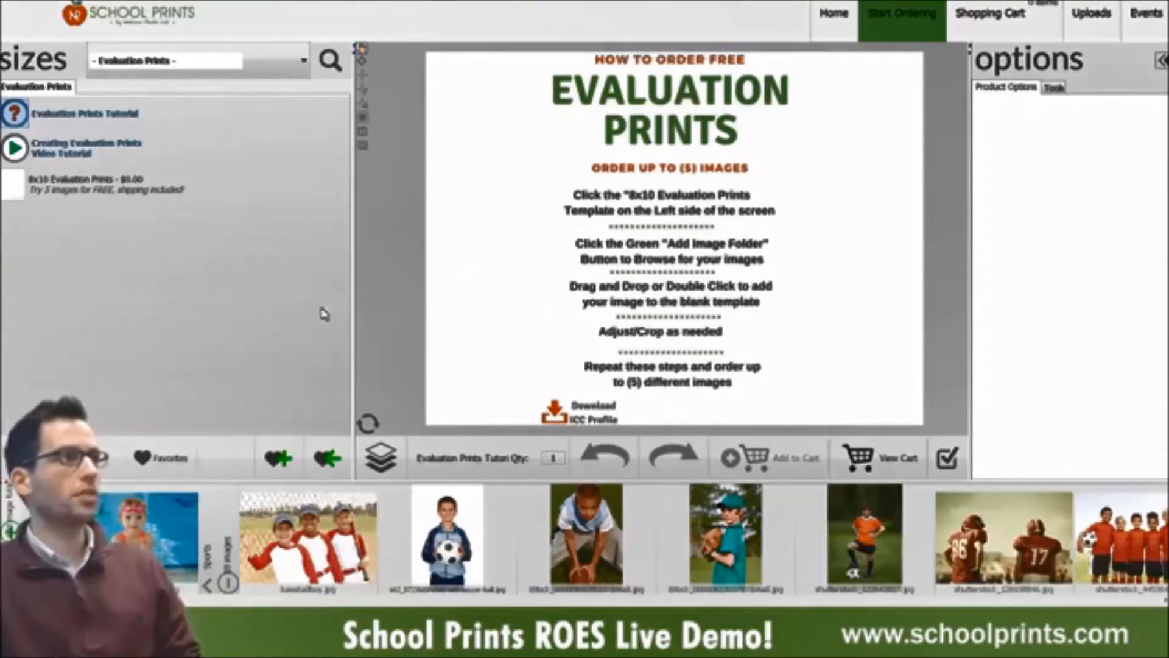
pyautogui.click(110, 194)
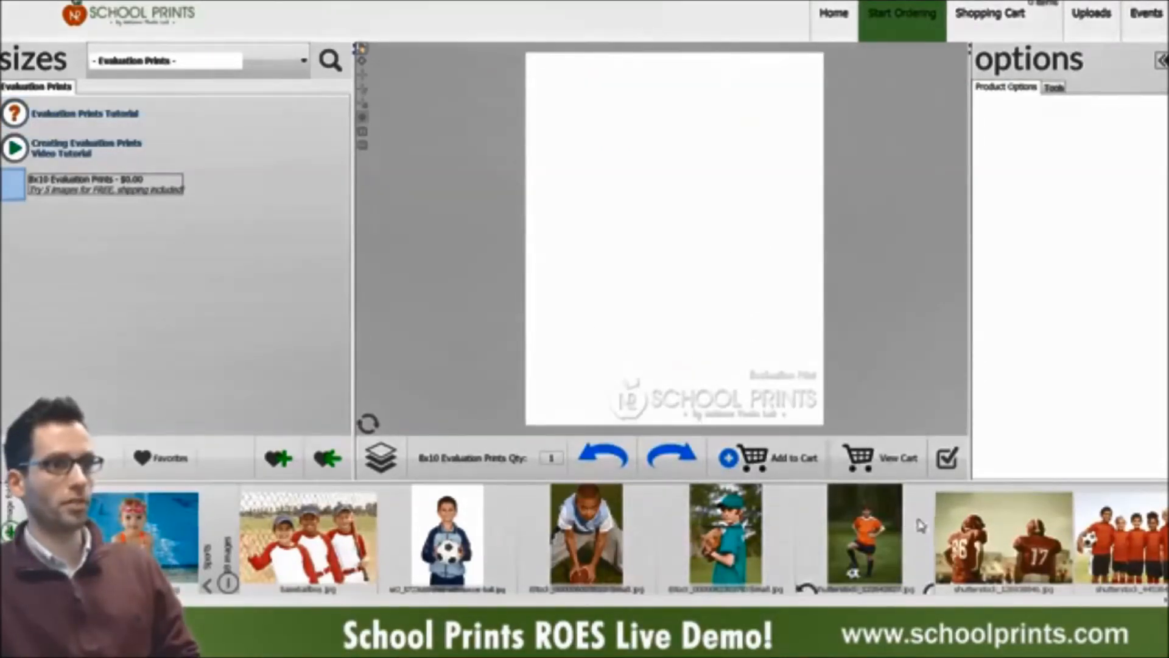
# Step: Place the photo of the softball batter in the red helmet on the 8x10 evaluation print and add it to the cart
pyautogui.moveTo(152, 600); pyautogui.dragTo(244, 600)
pyautogui.moveTo(409, 536); pyautogui.dragTo(658, 323)
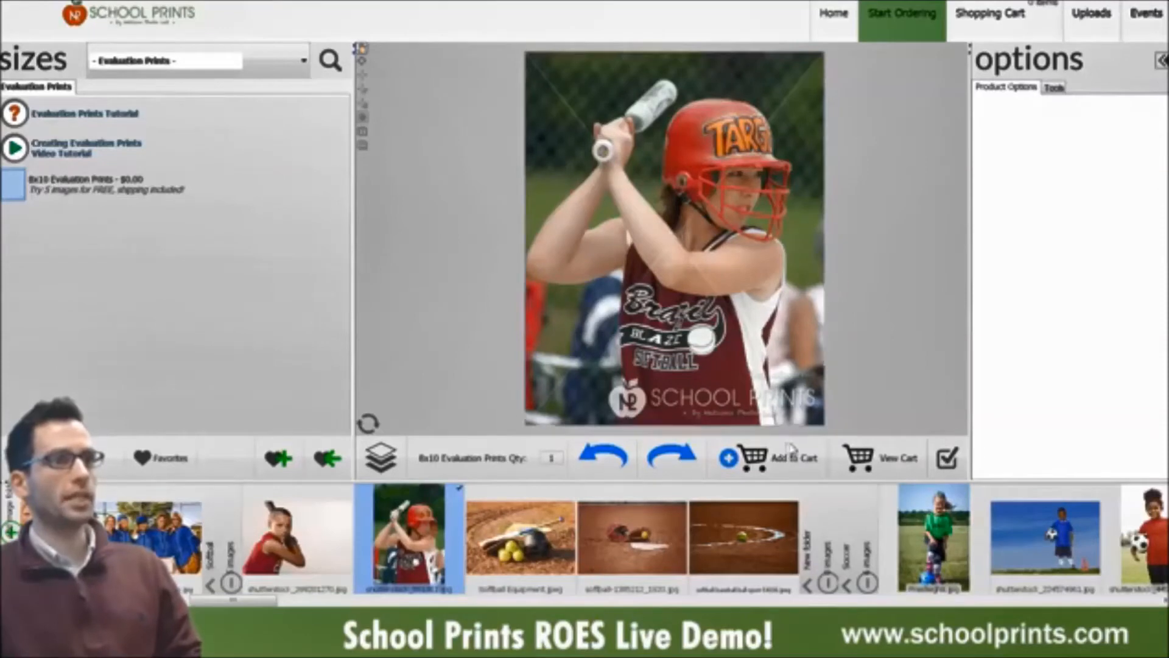
pyautogui.click(771, 461)
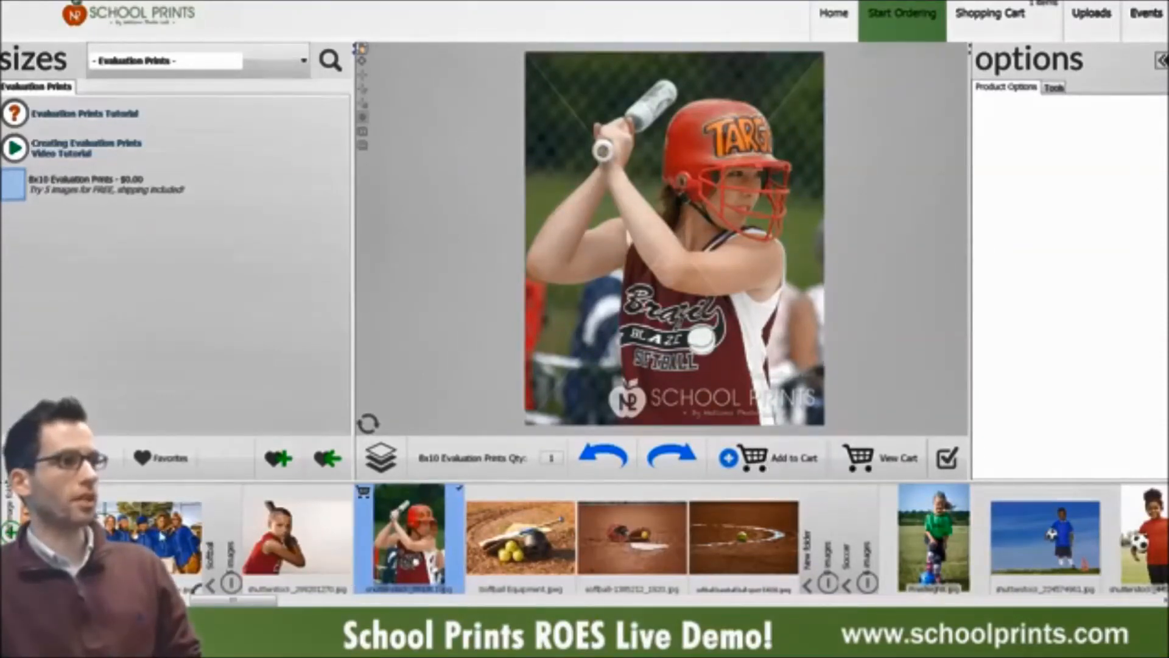
# Step: Add evaluation prints of the blonde girl holding a bat and the boy running with a football to the cart
pyautogui.moveTo(273, 601); pyautogui.dragTo(244, 601)
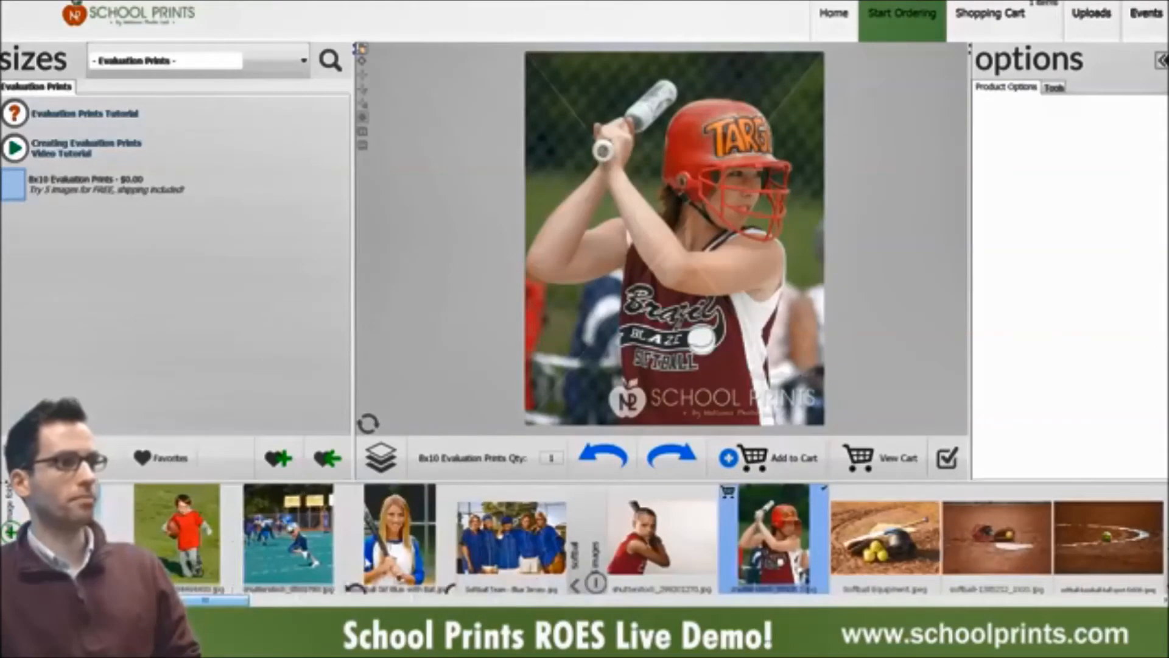
pyautogui.doubleClick(400, 539)
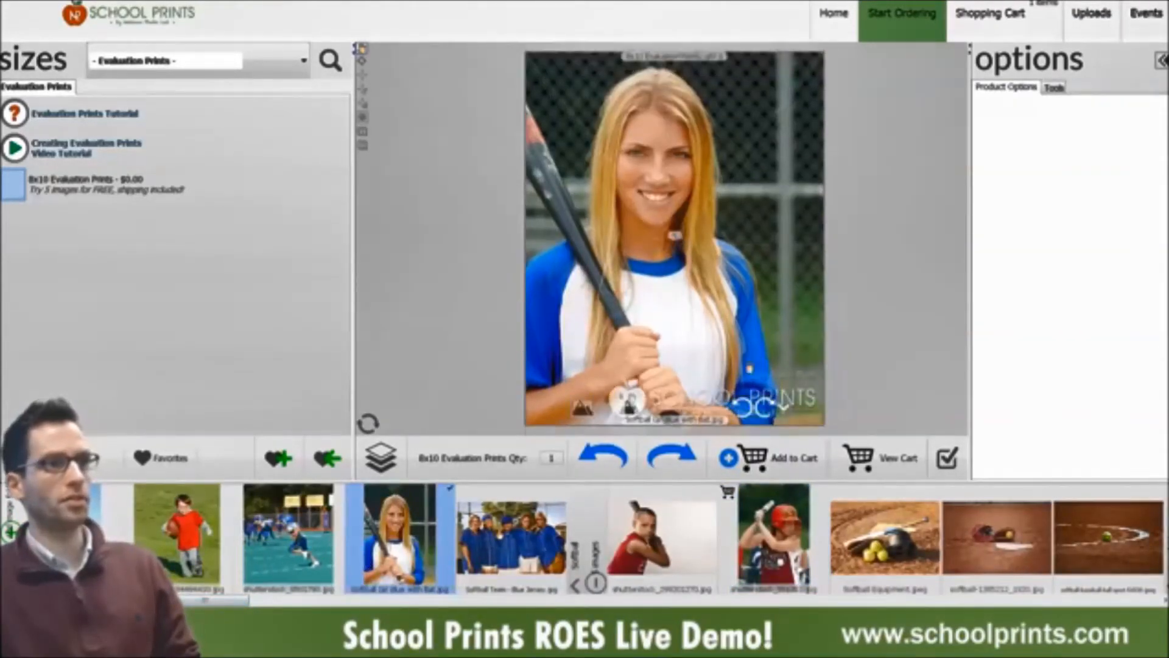
pyautogui.click(761, 458)
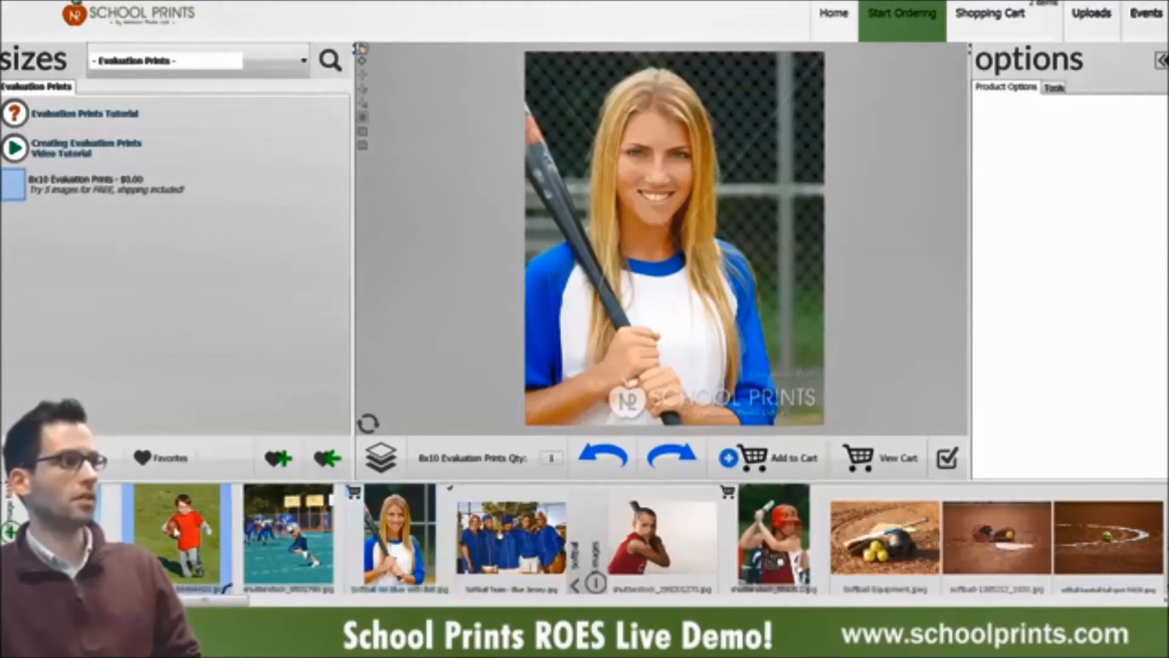
pyautogui.doubleClick(198, 568)
pyautogui.click(768, 461)
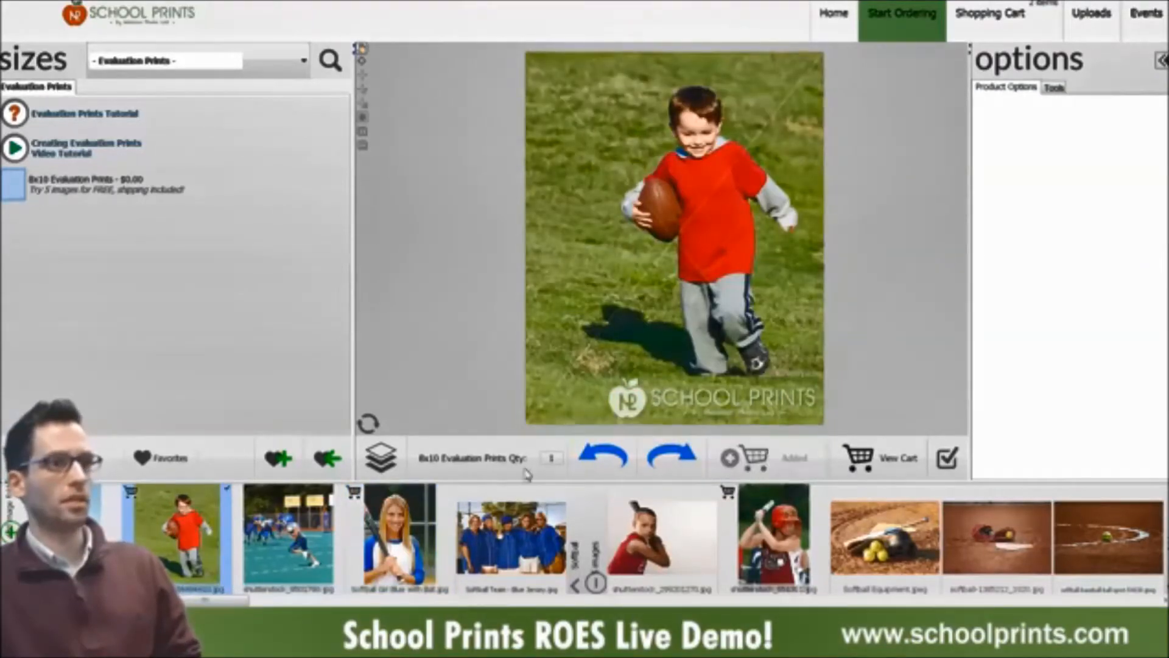
# Step: Add the print of the soccer boy in red to the cart, once as placed and once with the photo shifted down
pyautogui.doubleClick(107, 516)
pyautogui.click(768, 466)
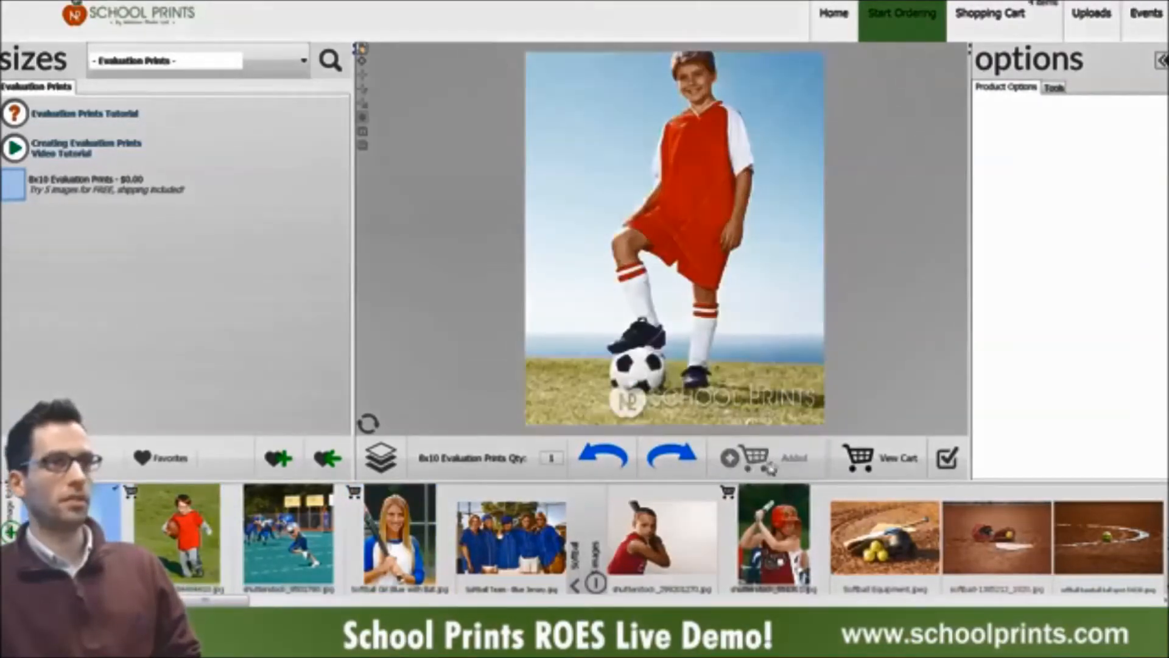
pyautogui.moveTo(783, 321); pyautogui.dragTo(783, 358)
pyautogui.click(772, 467)
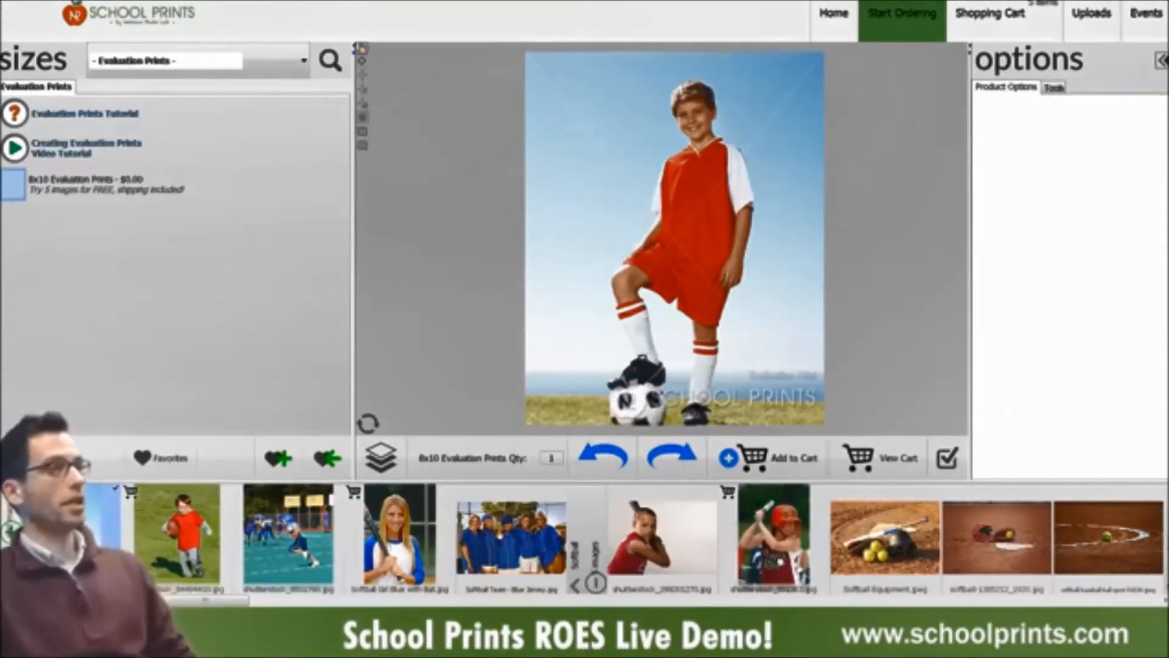
# Step: Review the shopping cart and switch the catalog to LUSTRE - Color Adjusted, discarding the current order
pyautogui.click(991, 13)
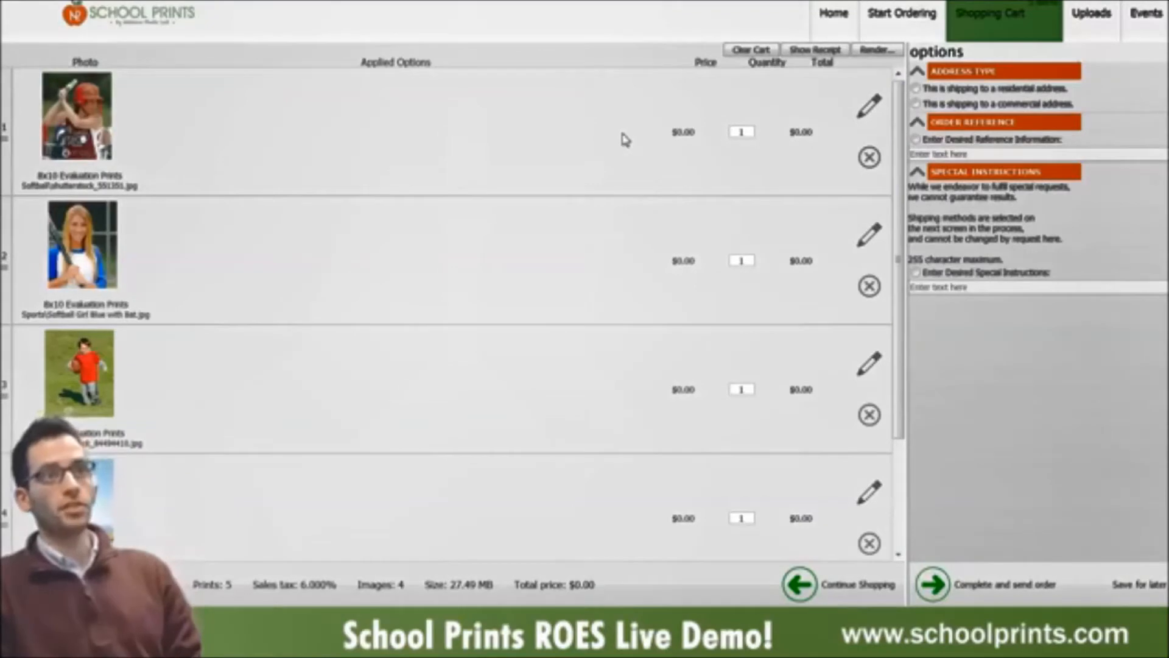
pyautogui.click(890, 19)
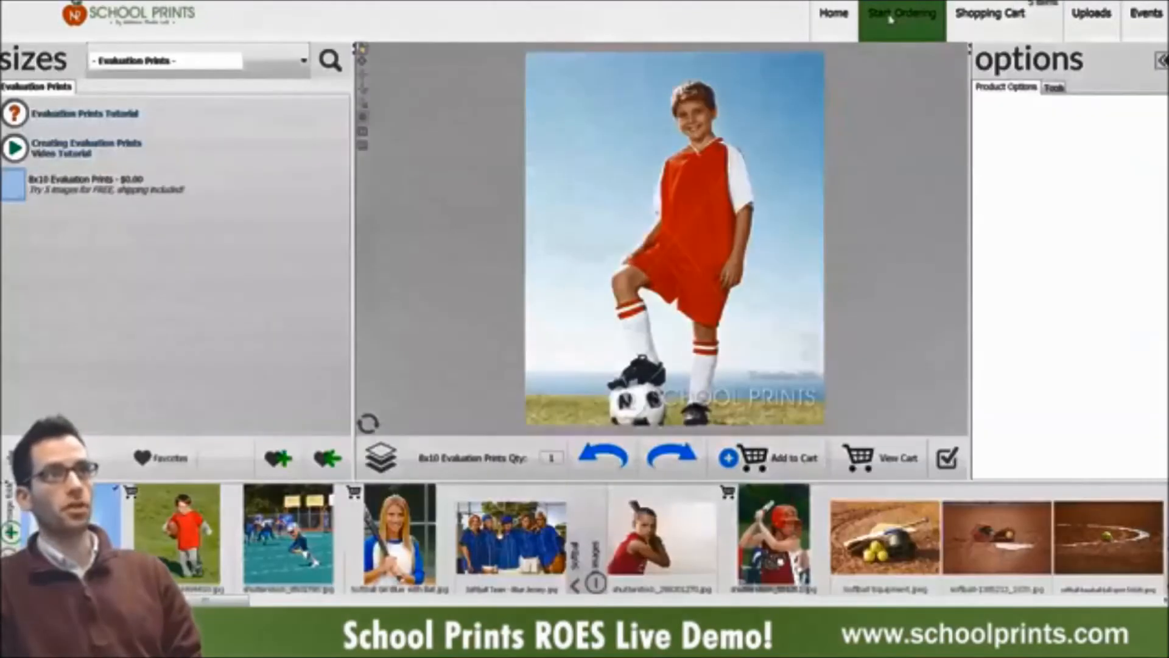
pyautogui.click(157, 63)
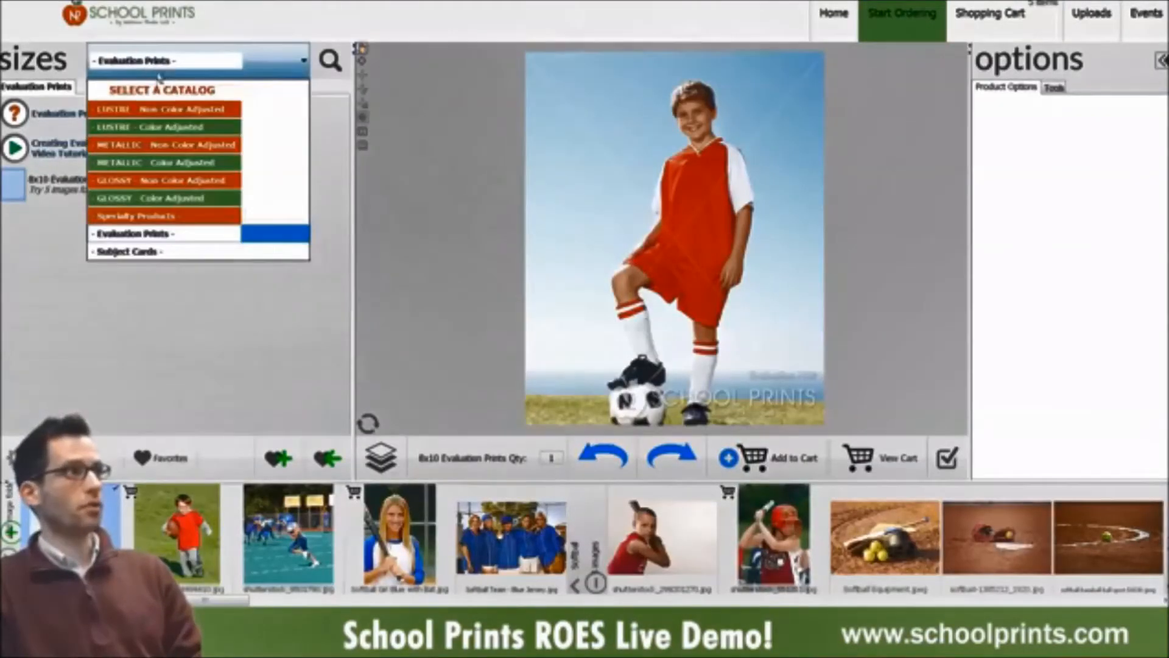
pyautogui.click(163, 128)
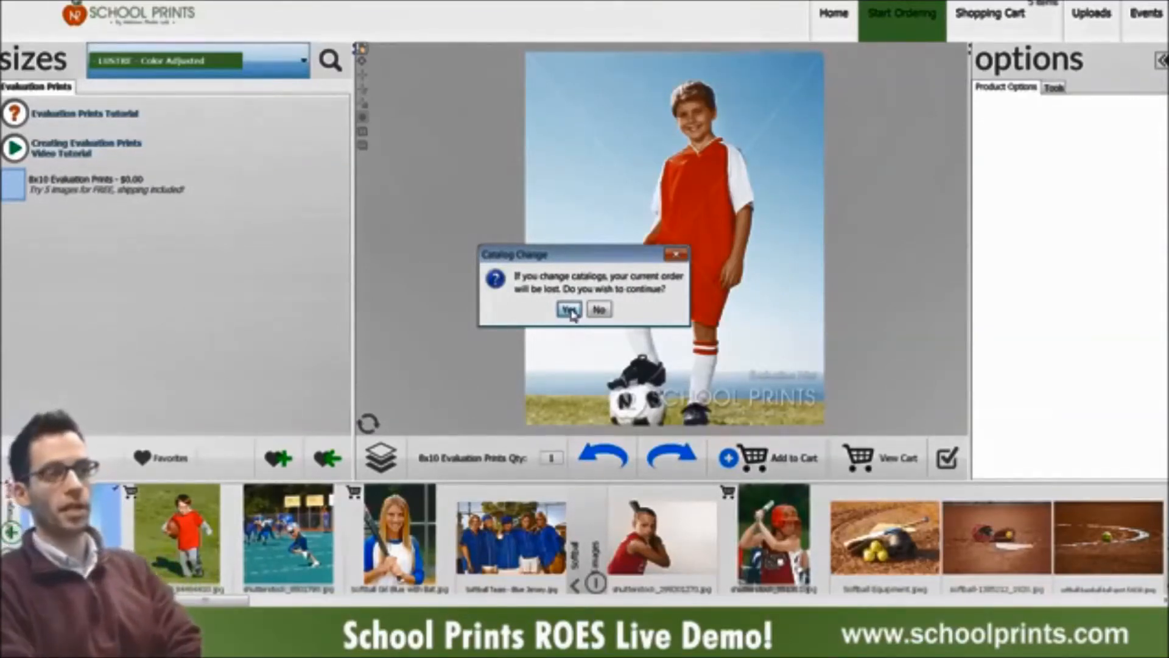
pyautogui.click(569, 310)
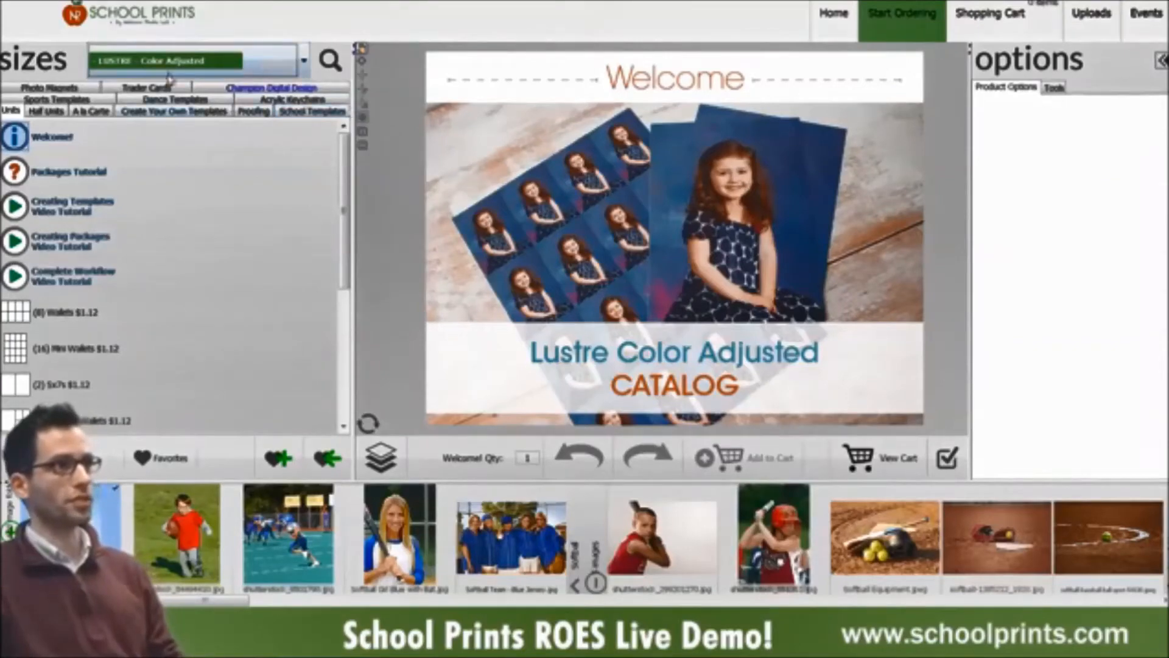
# Step: Select the (1) 8x10 unit and activate the Package Creator
pyautogui.moveTo(344, 272); pyautogui.dragTo(322, 297)
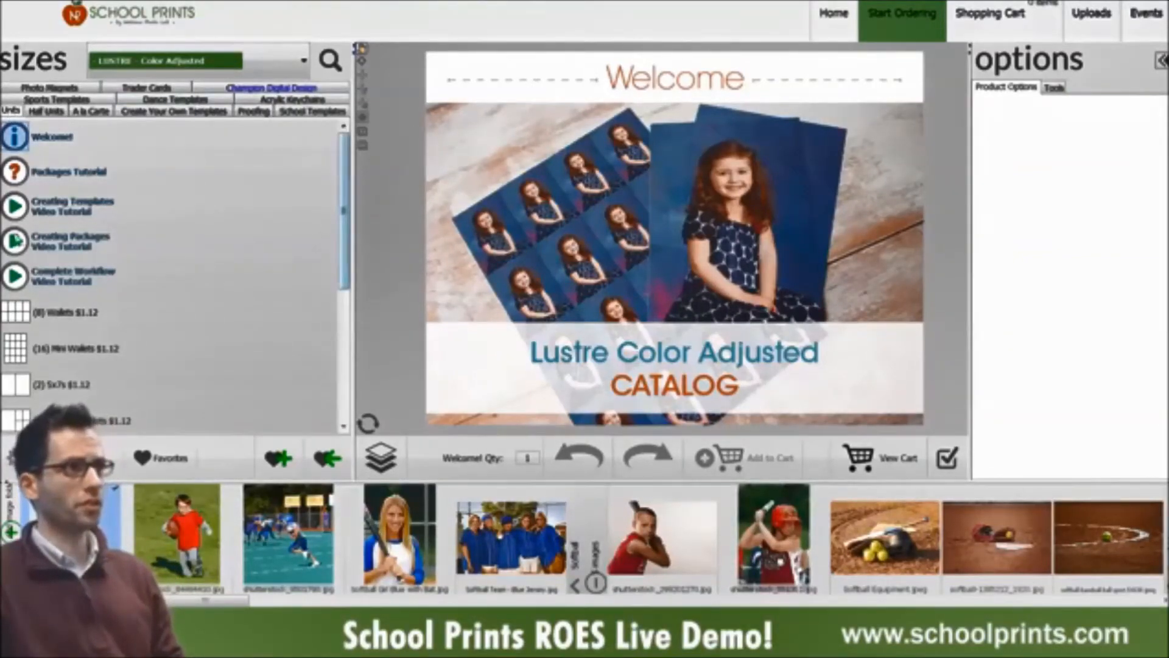
pyautogui.scroll(-8, 321, 321)
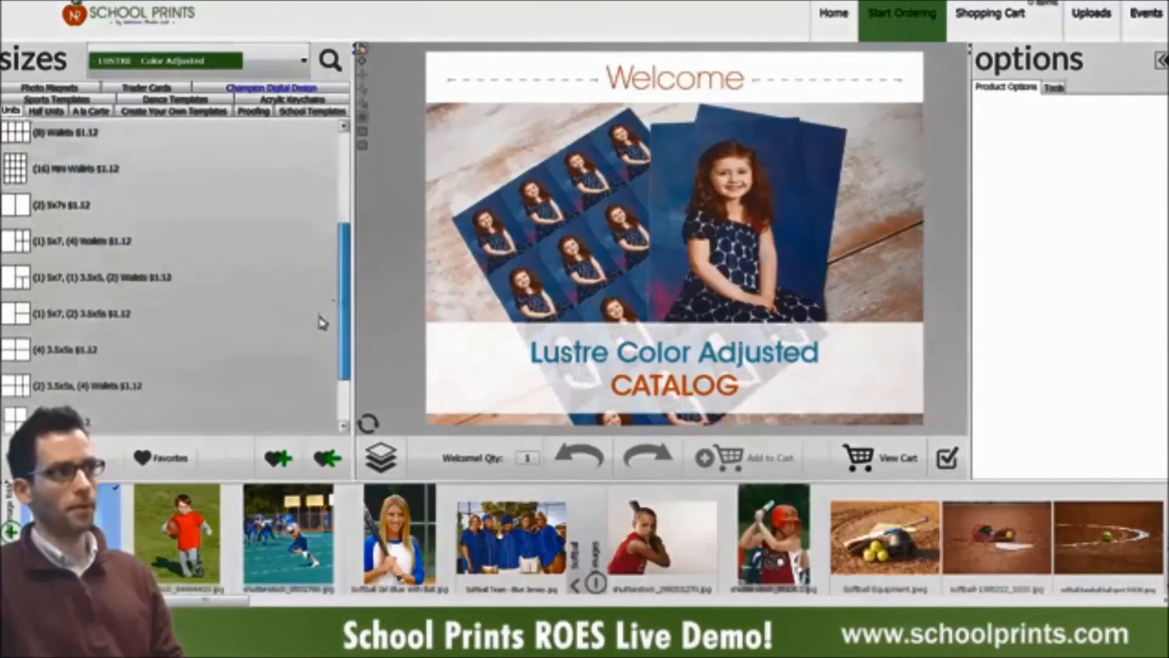
pyautogui.click(171, 407)
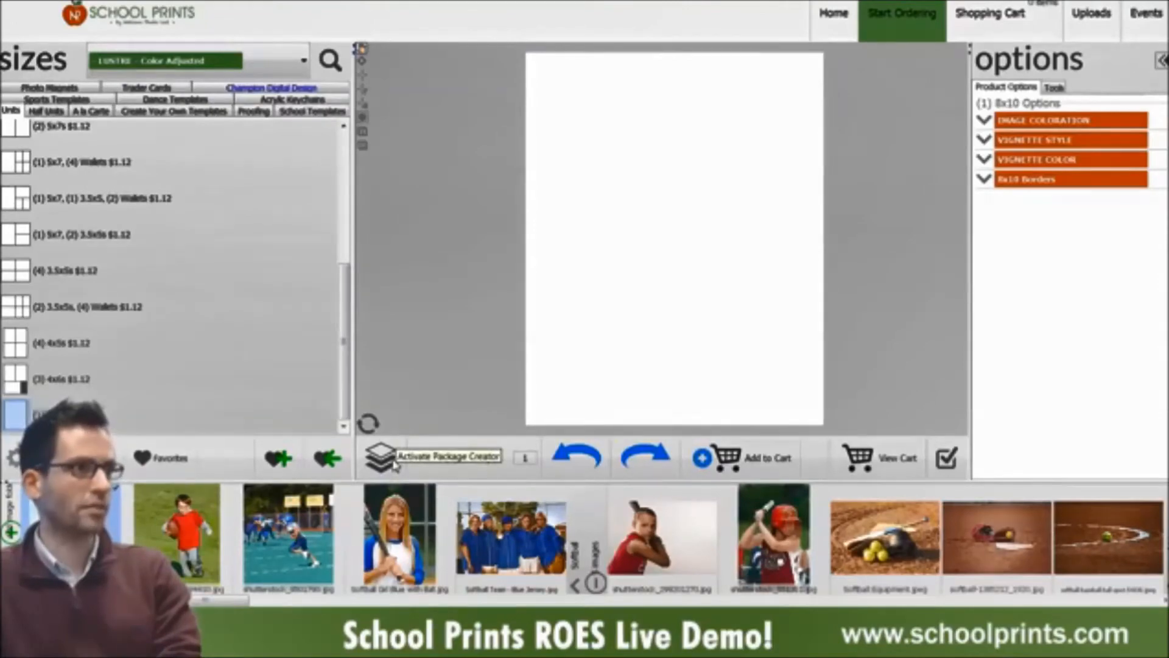
pyautogui.click(394, 465)
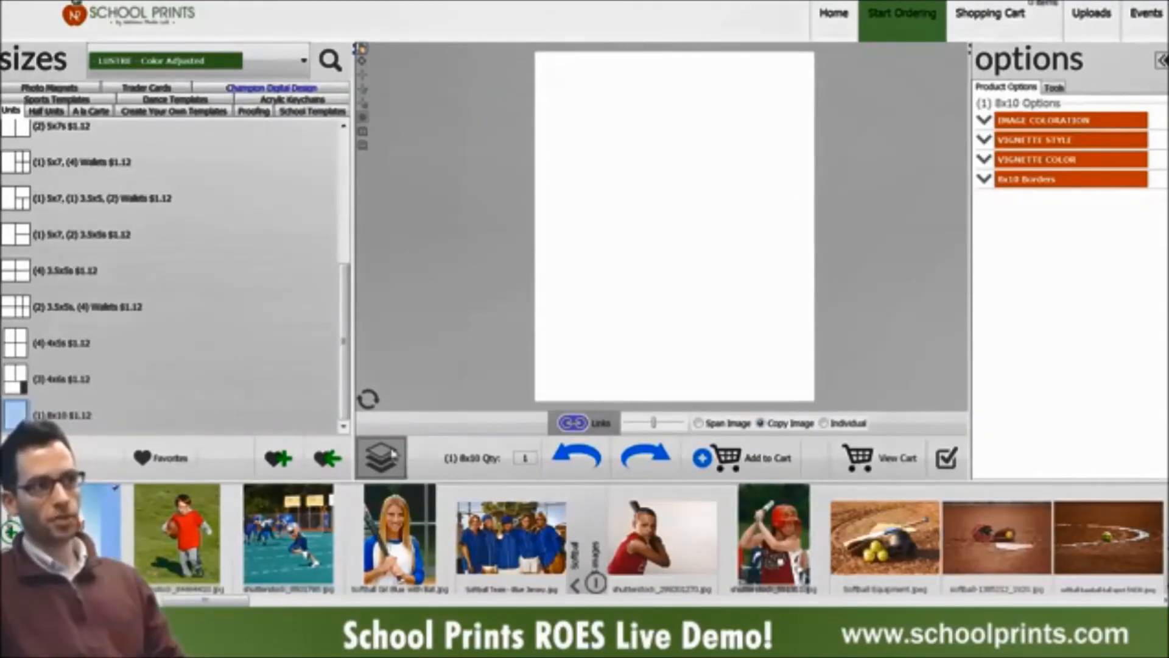
pyautogui.click(392, 452)
pyautogui.moveTo(20, 342); pyautogui.dragTo(648, 243)
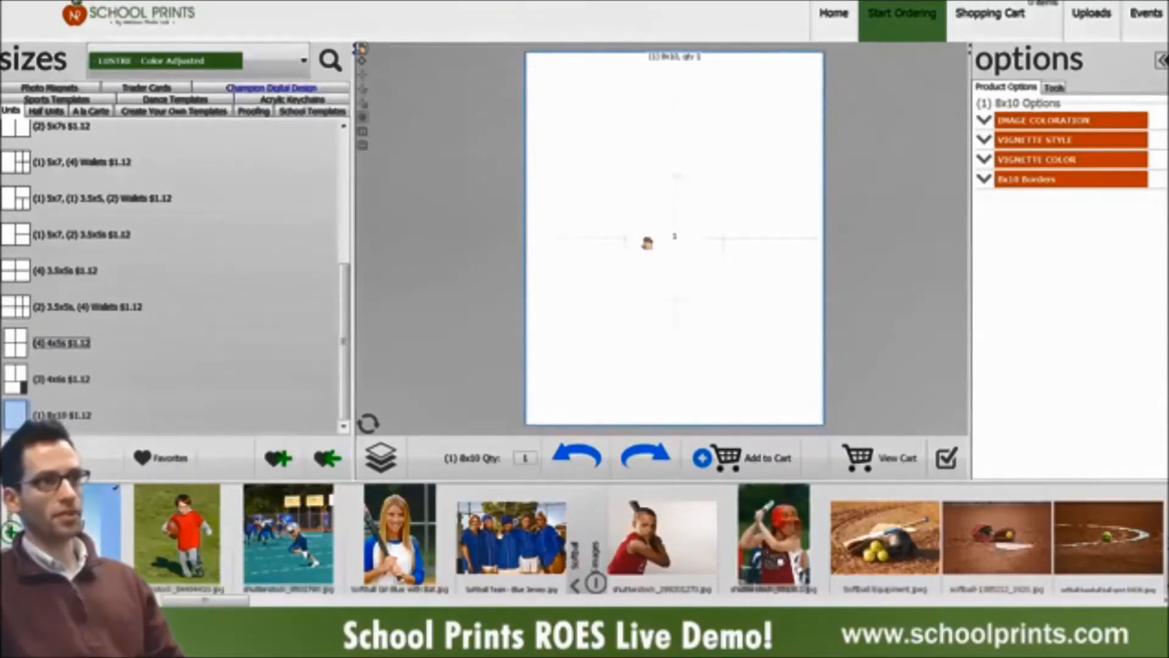
pyautogui.click(381, 457)
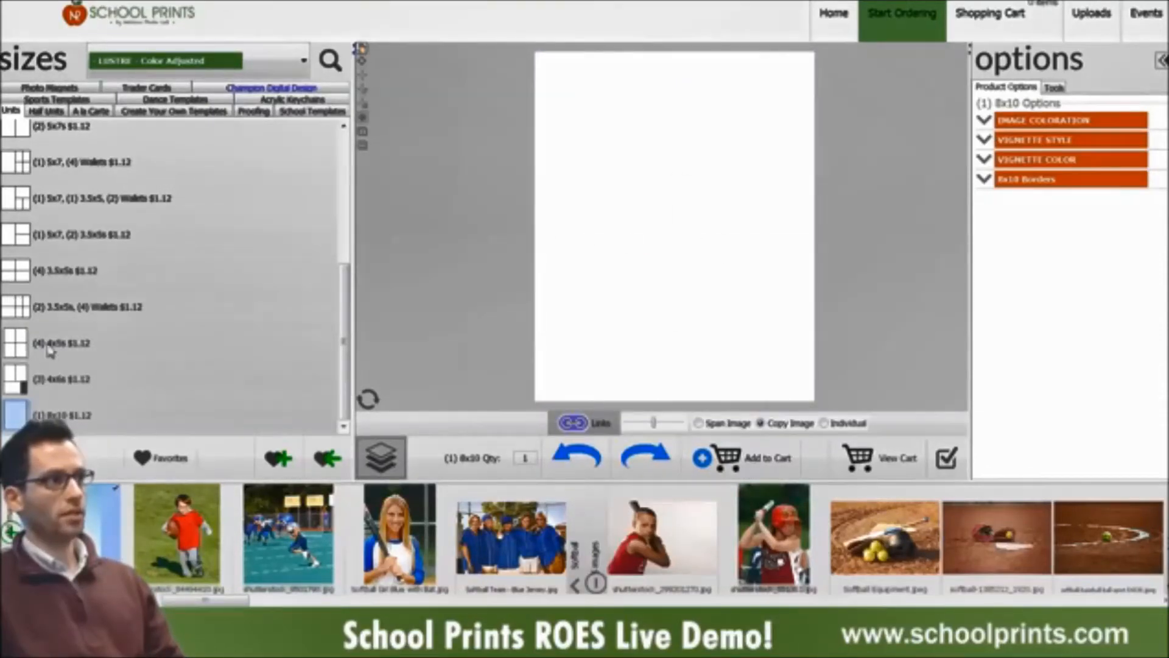
# Step: Add the (4) 4x5s and (8) Wallets units to the package and arrange them one above the other beside the 8x10
pyautogui.moveTo(50, 349); pyautogui.dragTo(447, 210)
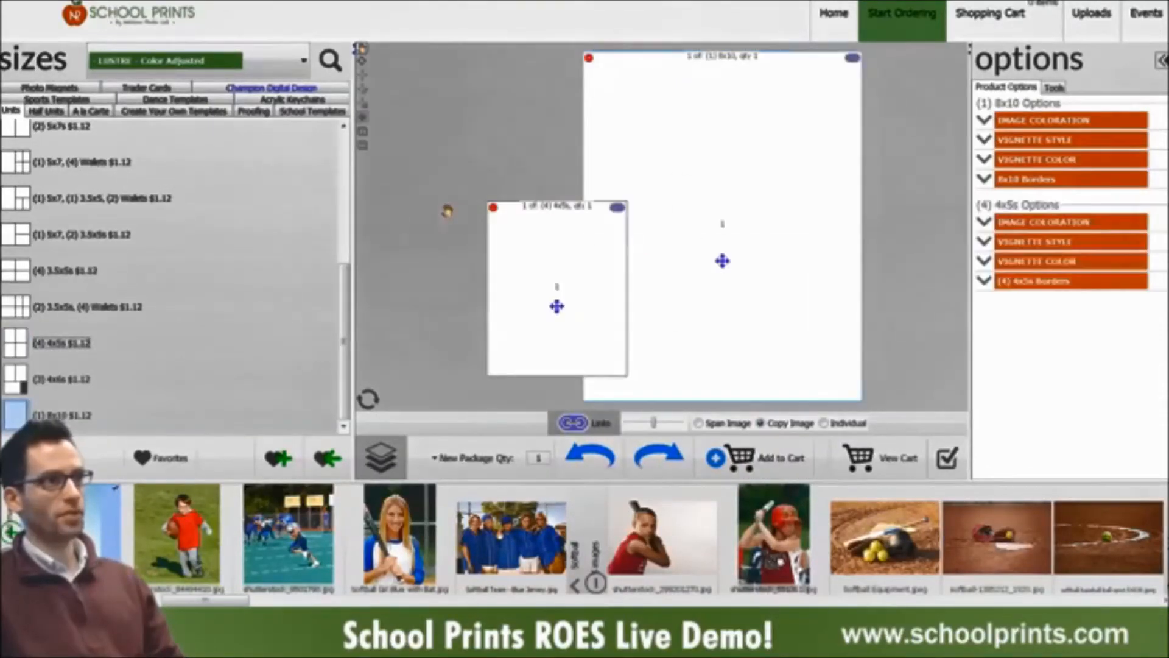
pyautogui.moveTo(566, 296); pyautogui.dragTo(485, 125)
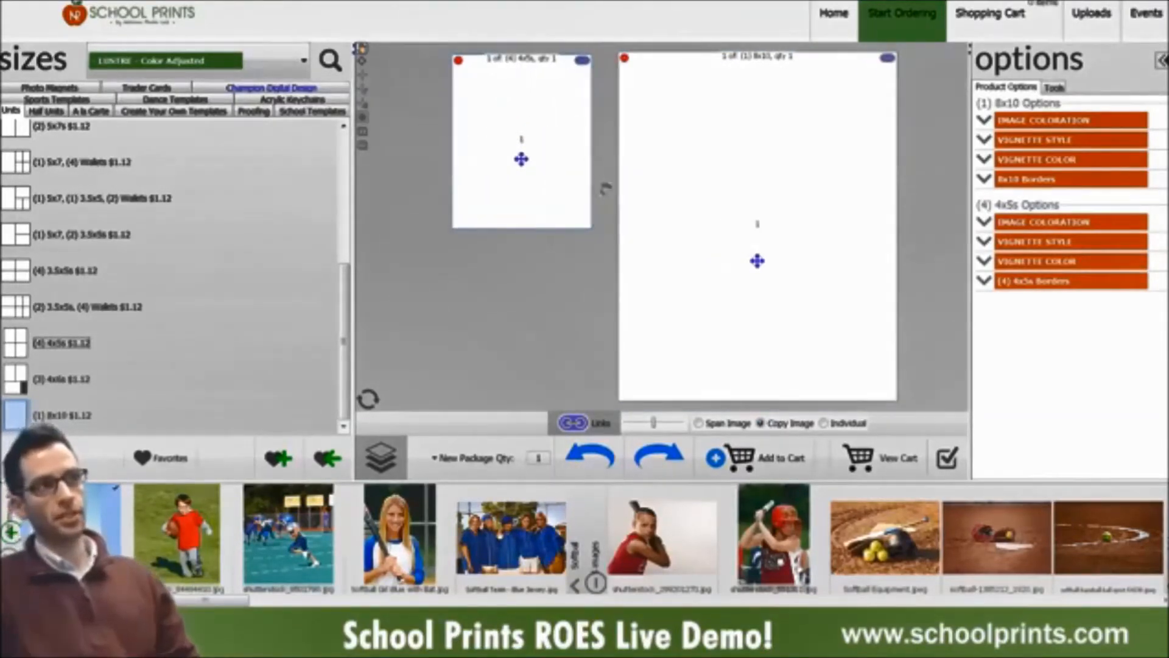
pyautogui.moveTo(347, 345); pyautogui.dragTo(348, 213)
pyautogui.moveTo(57, 313); pyautogui.dragTo(400, 292)
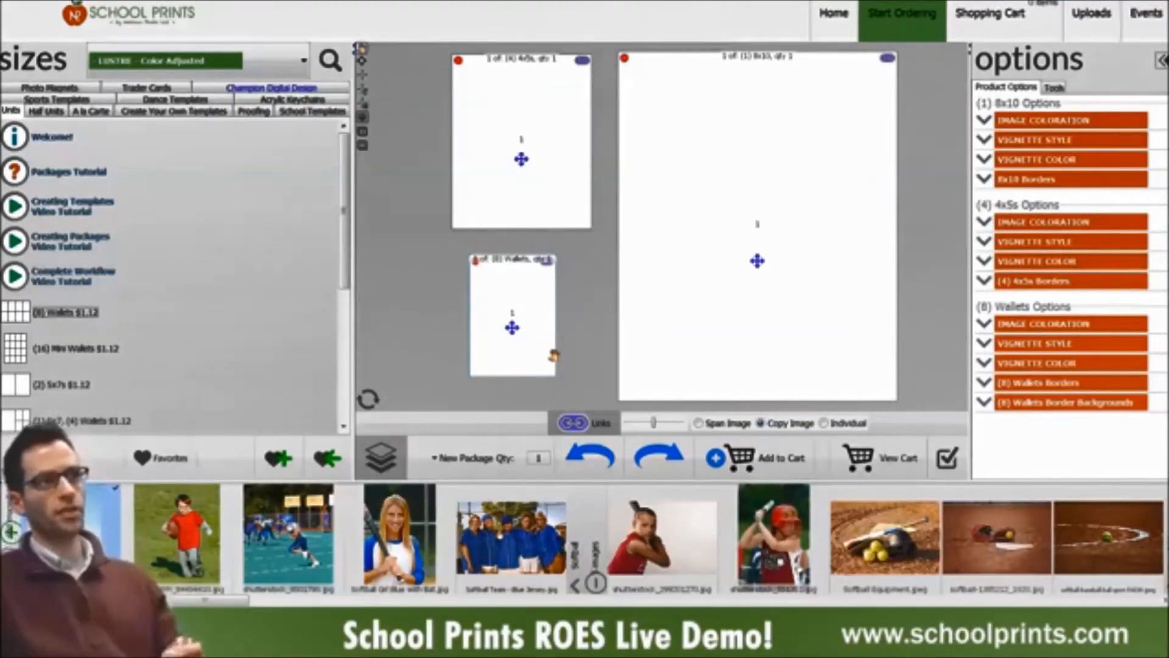
pyautogui.moveTo(480, 323); pyautogui.dragTo(511, 271)
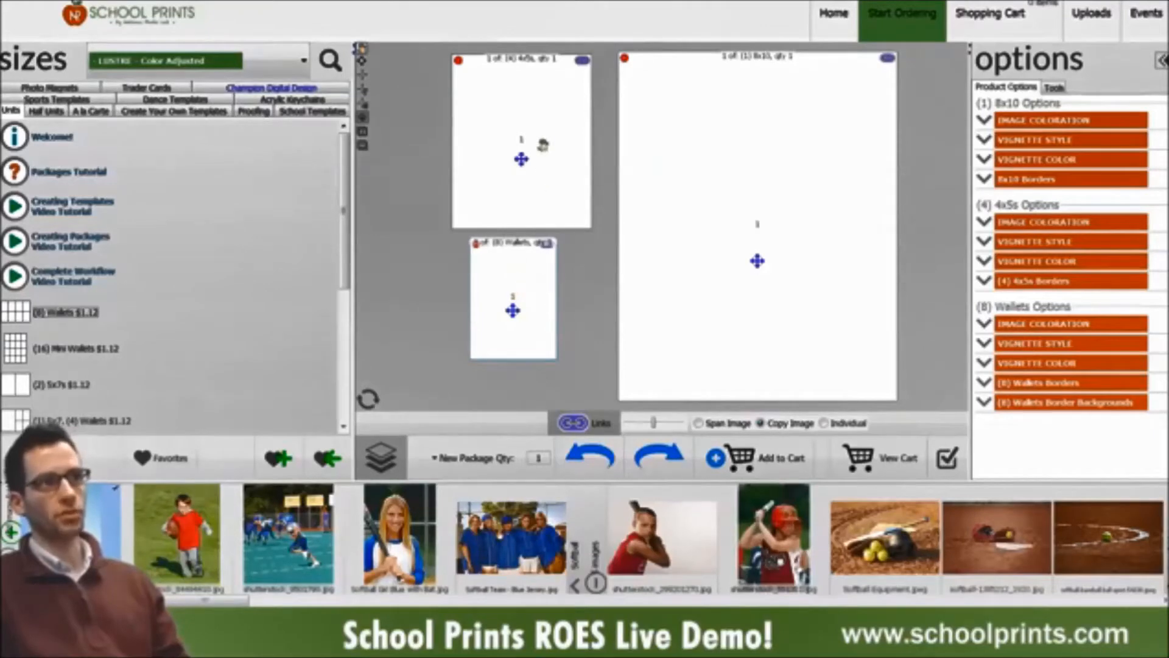
pyautogui.moveTo(521, 161); pyautogui.dragTo(522, 192)
pyautogui.moveTo(513, 310); pyautogui.dragTo(525, 312)
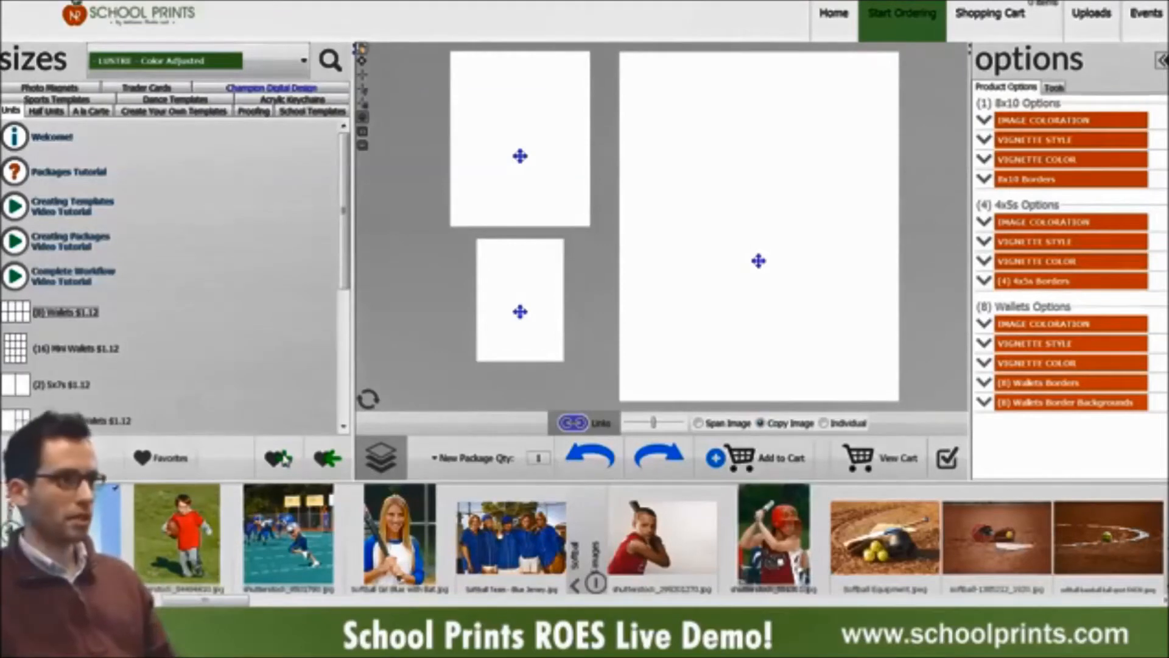
# Step: Save the package as a new favorite named Package C in a new favorites group called School
pyautogui.click(279, 461)
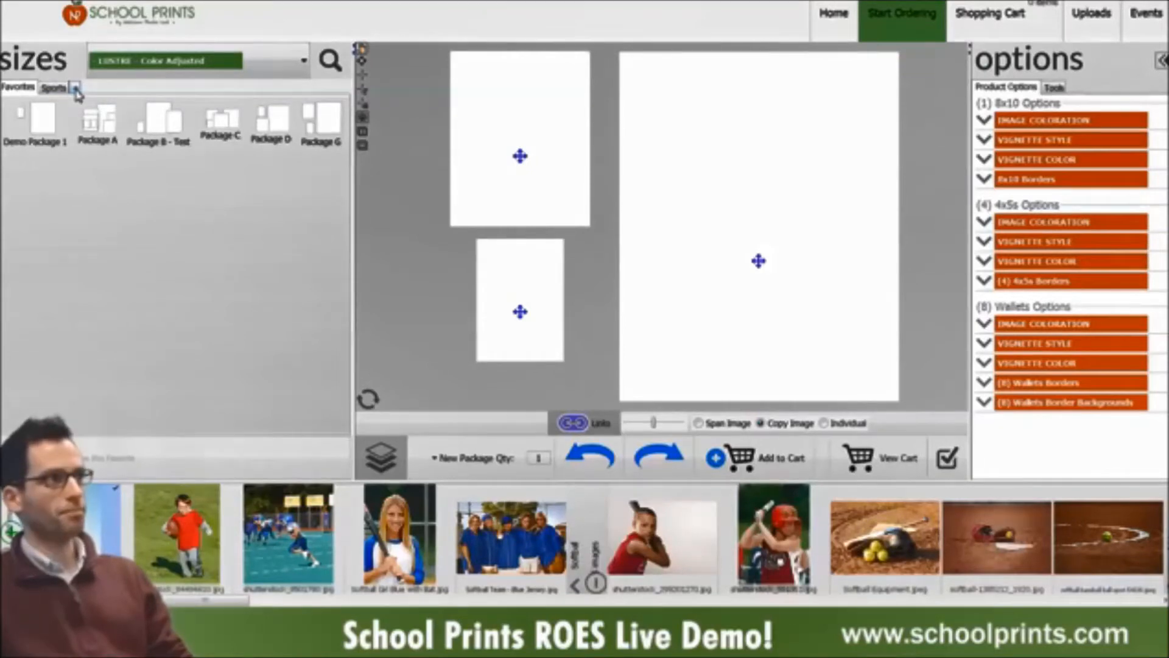
pyautogui.click(76, 89)
pyautogui.click(199, 106)
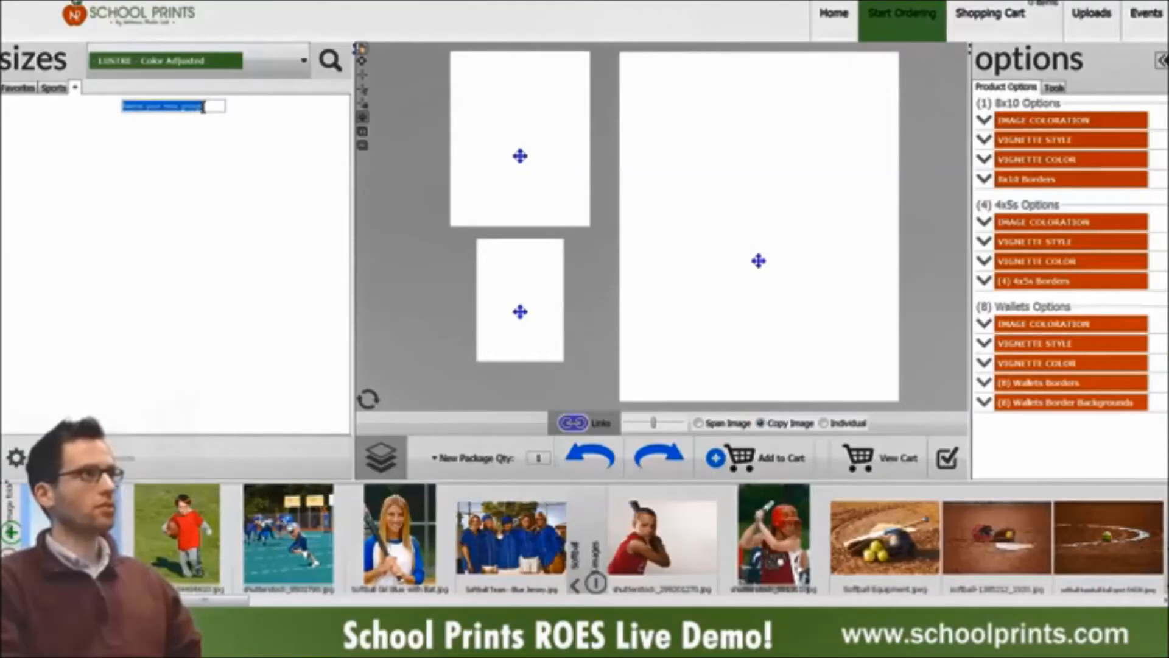
pyautogui.write('School')
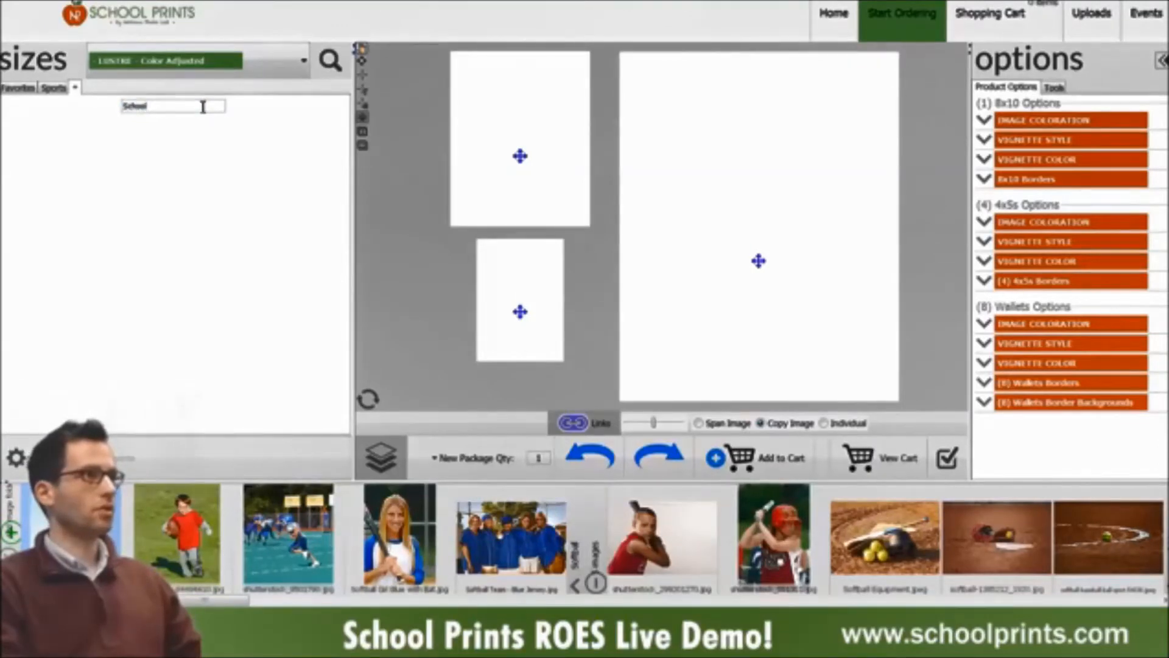
pyautogui.press('Return')
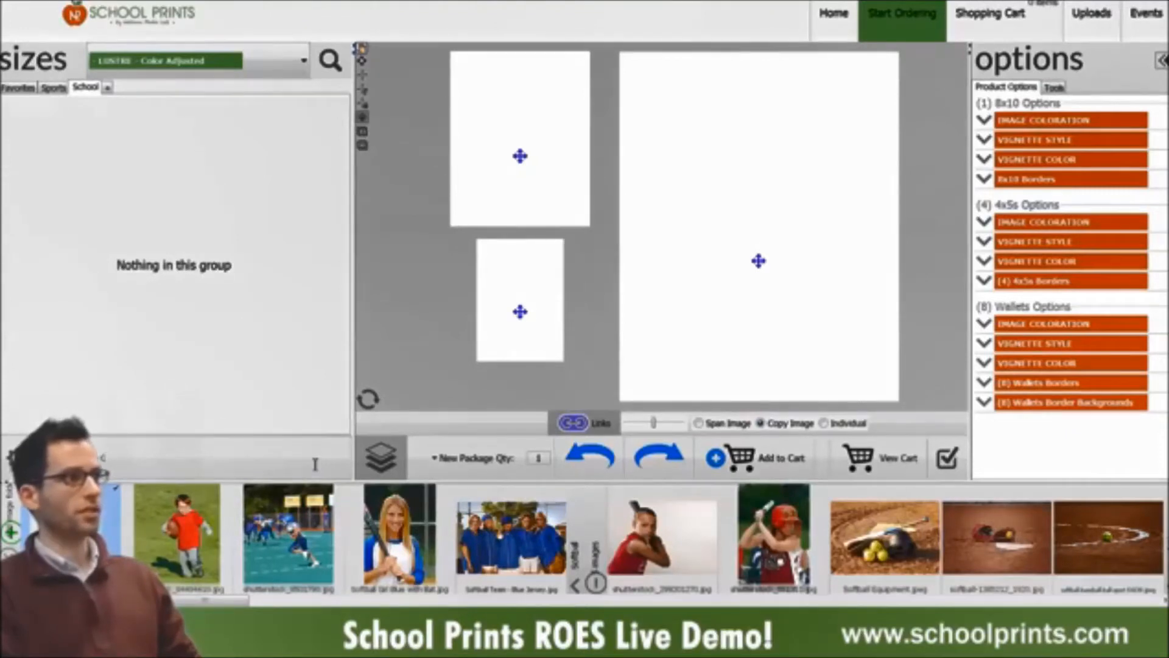
pyautogui.press('Return')
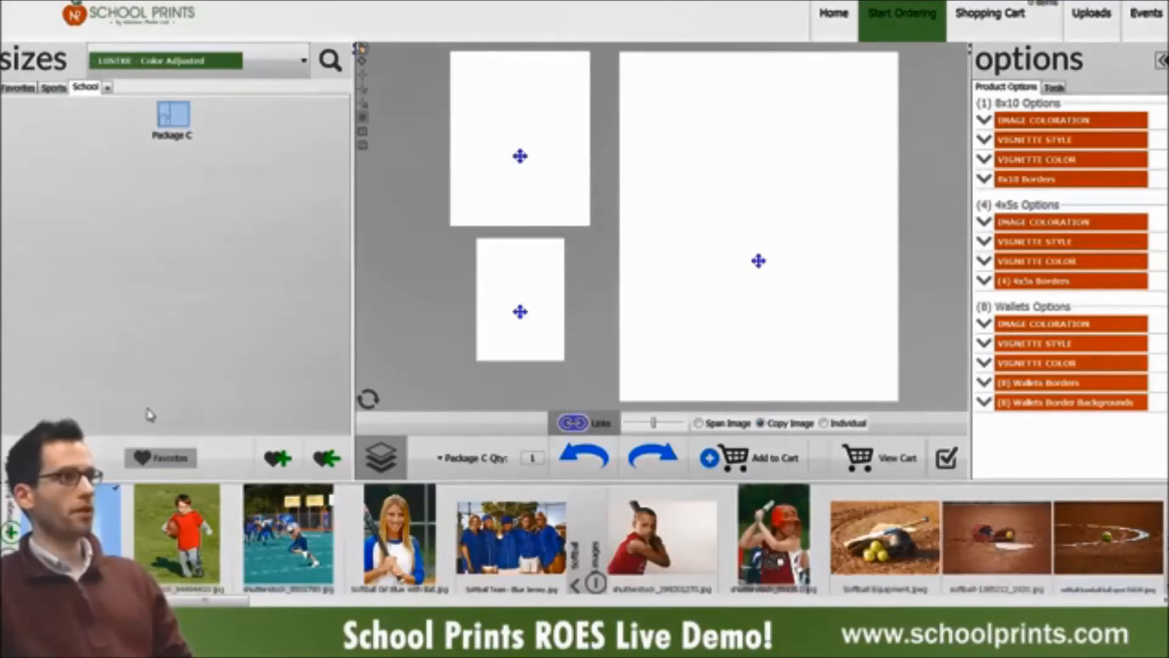
# Step: Return from the favorites to the units list and select the (1) 8x10 unit for a new package
pyautogui.click(166, 465)
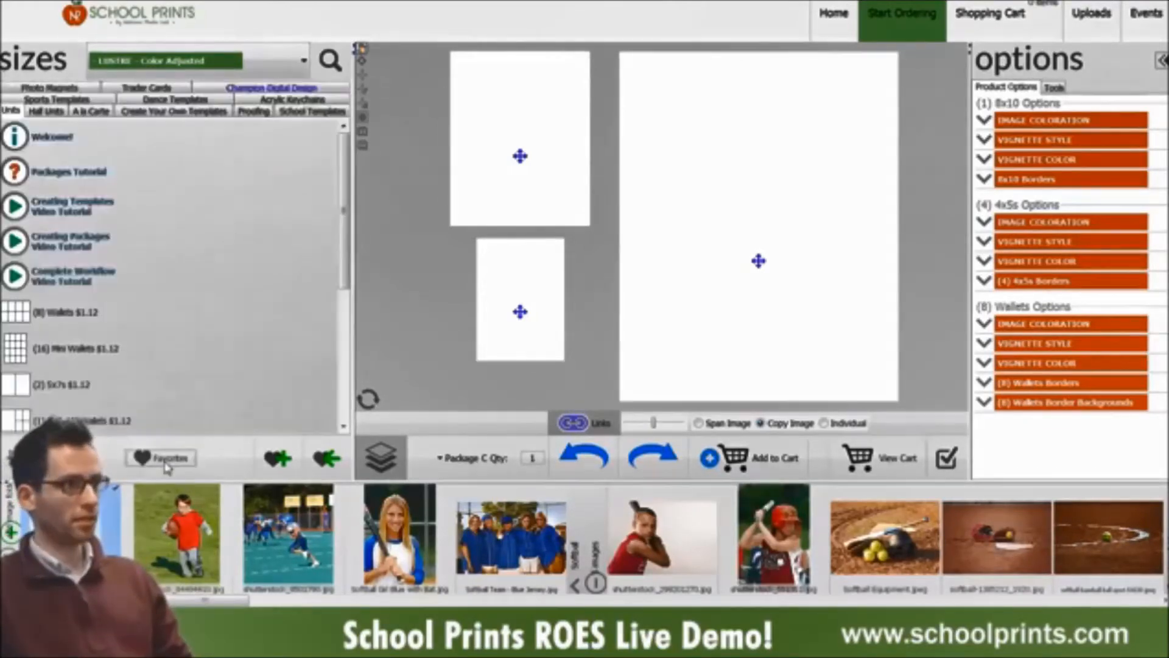
pyautogui.moveTo(339, 254); pyautogui.dragTo(340, 295)
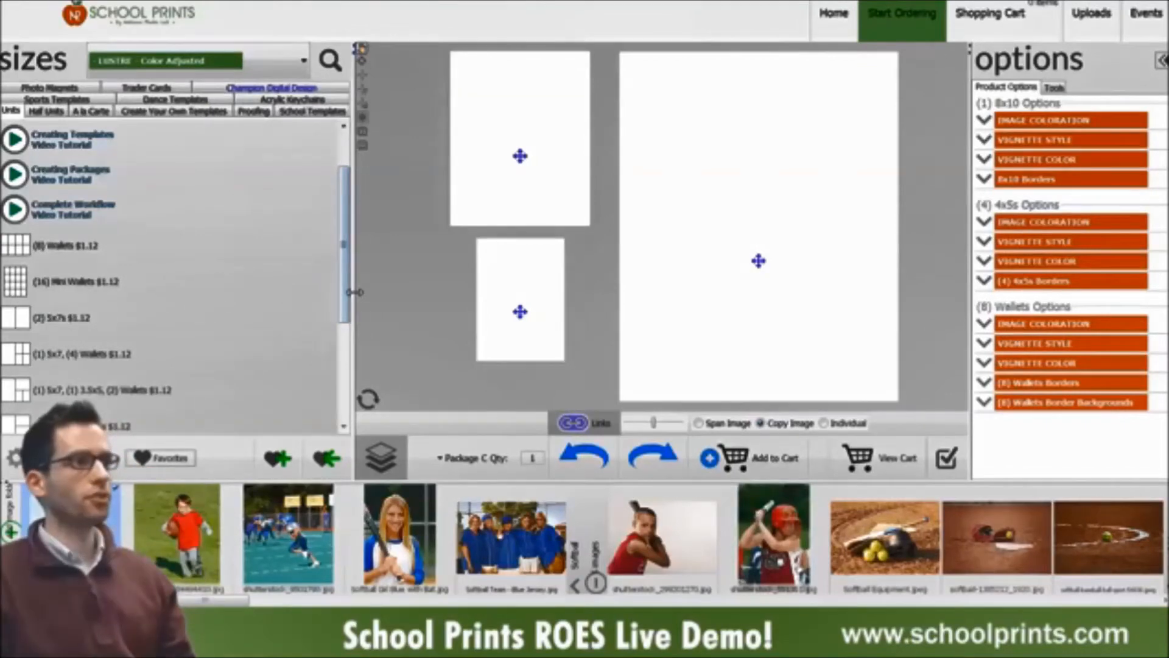
pyautogui.scroll(-1, 351, 303)
pyautogui.scroll(-5, 351, 303)
pyautogui.click(24, 414)
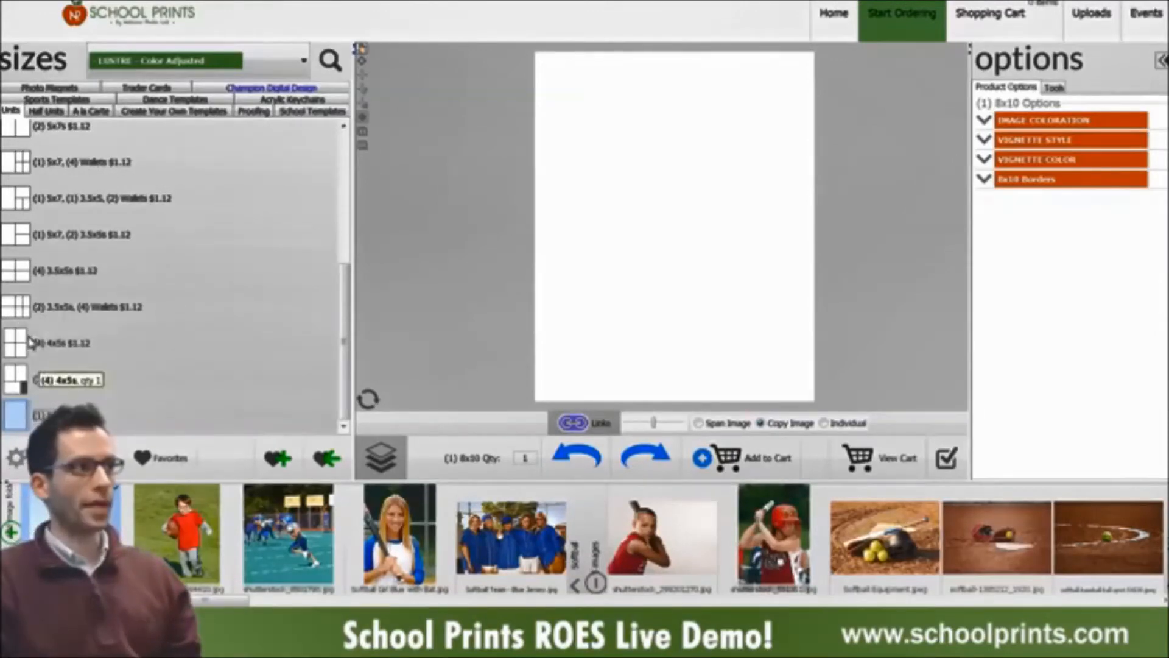
pyautogui.moveTo(27, 313); pyautogui.dragTo(469, 256)
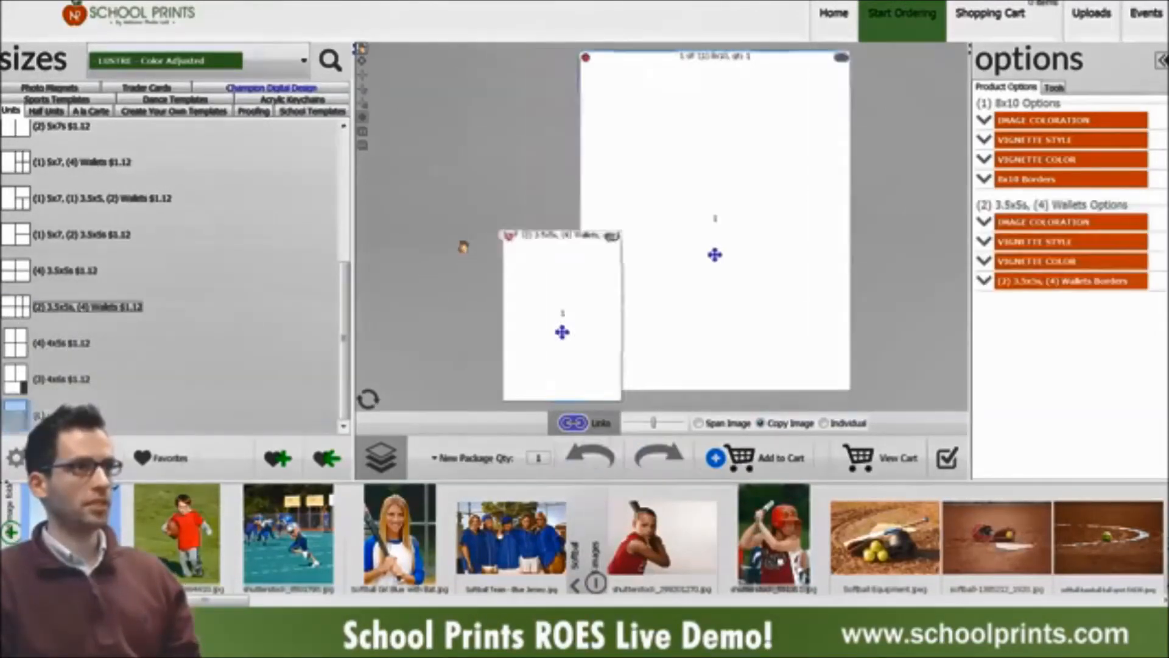
pyautogui.click(24, 277)
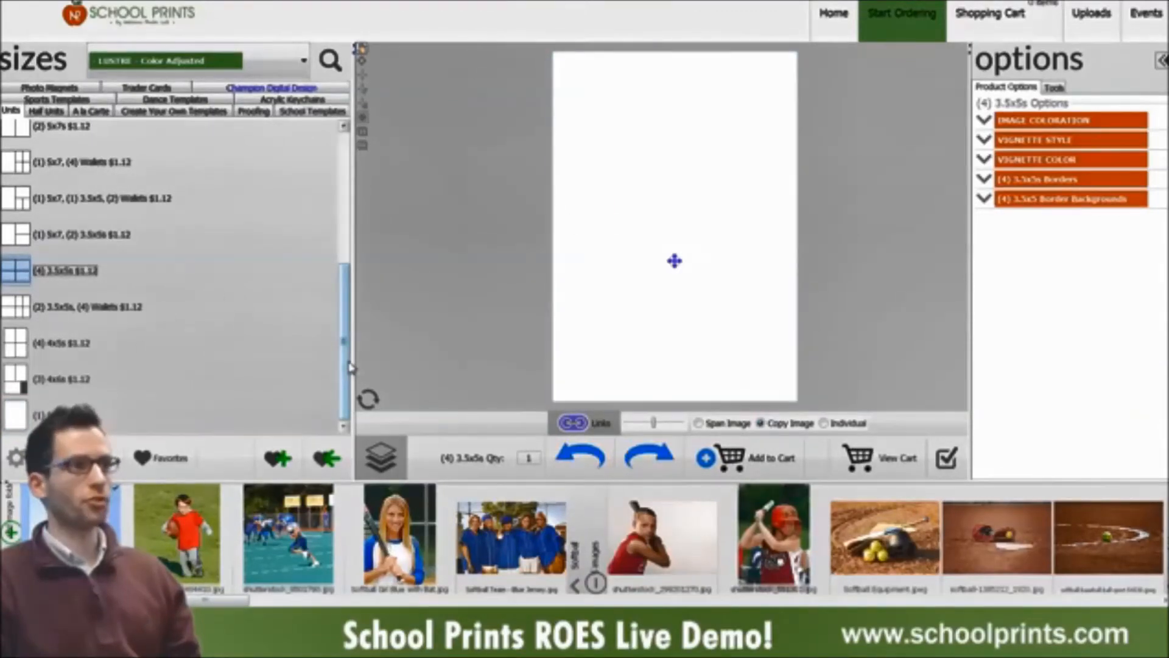
pyautogui.click(26, 416)
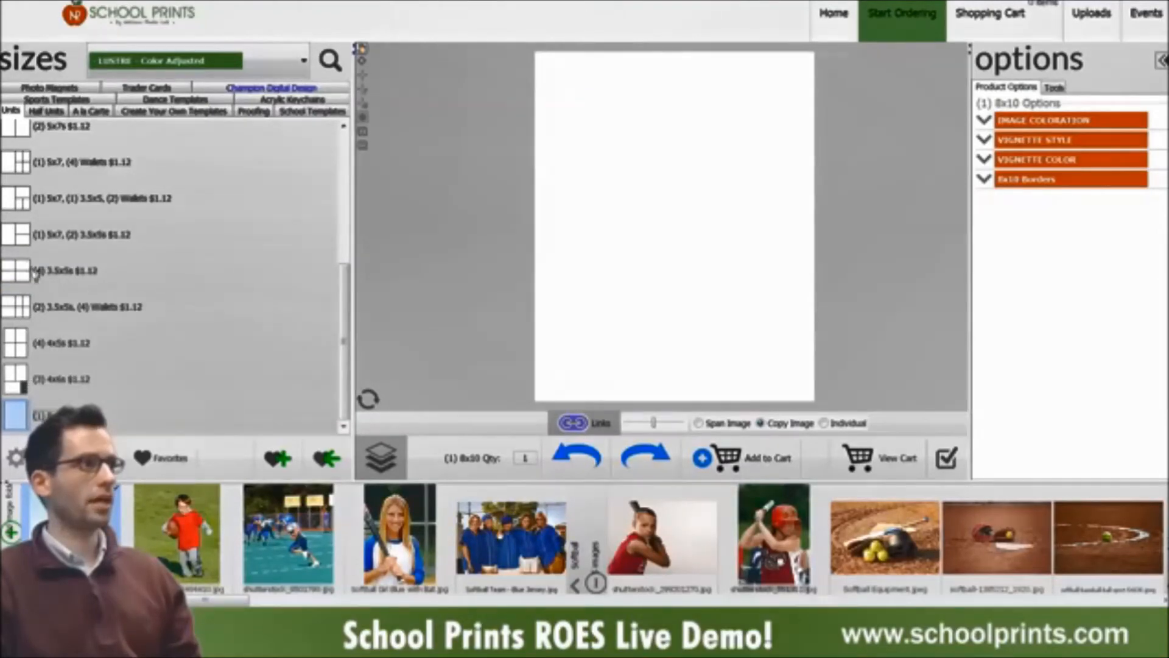
# Step: Add the (4) 3.5x5s and (8) Wallets units to the package and arrange them one above the other beside the 8x10
pyautogui.moveTo(21, 277); pyautogui.dragTo(463, 122)
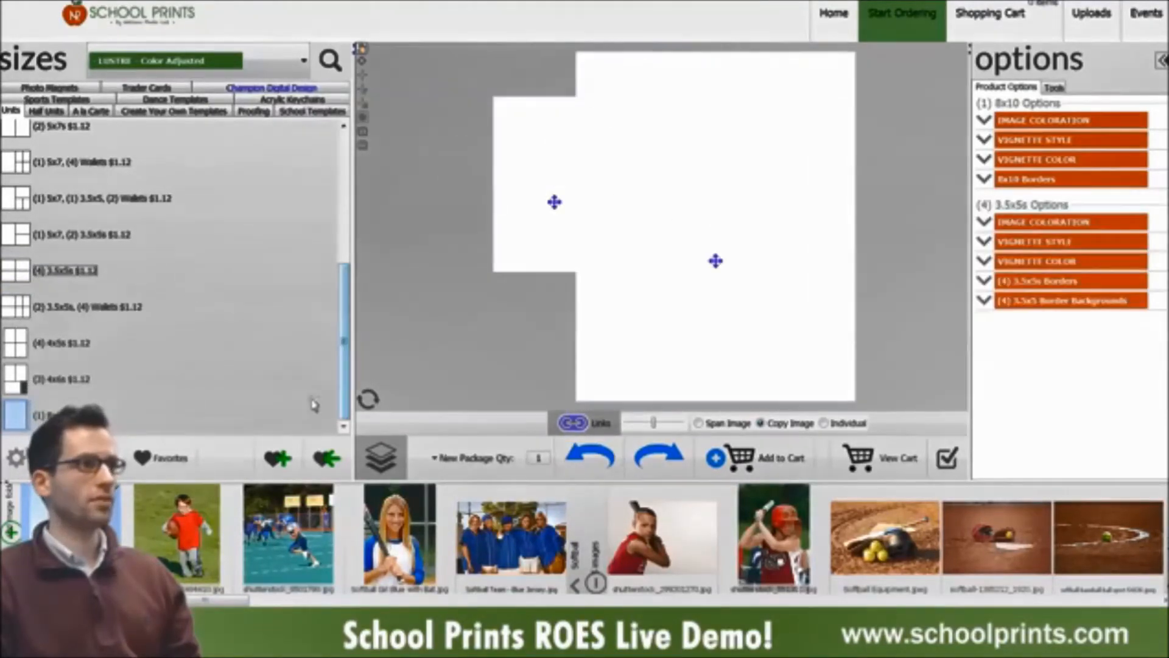
pyautogui.moveTo(346, 393); pyautogui.dragTo(390, 218)
pyautogui.moveTo(20, 321); pyautogui.dragTo(438, 328)
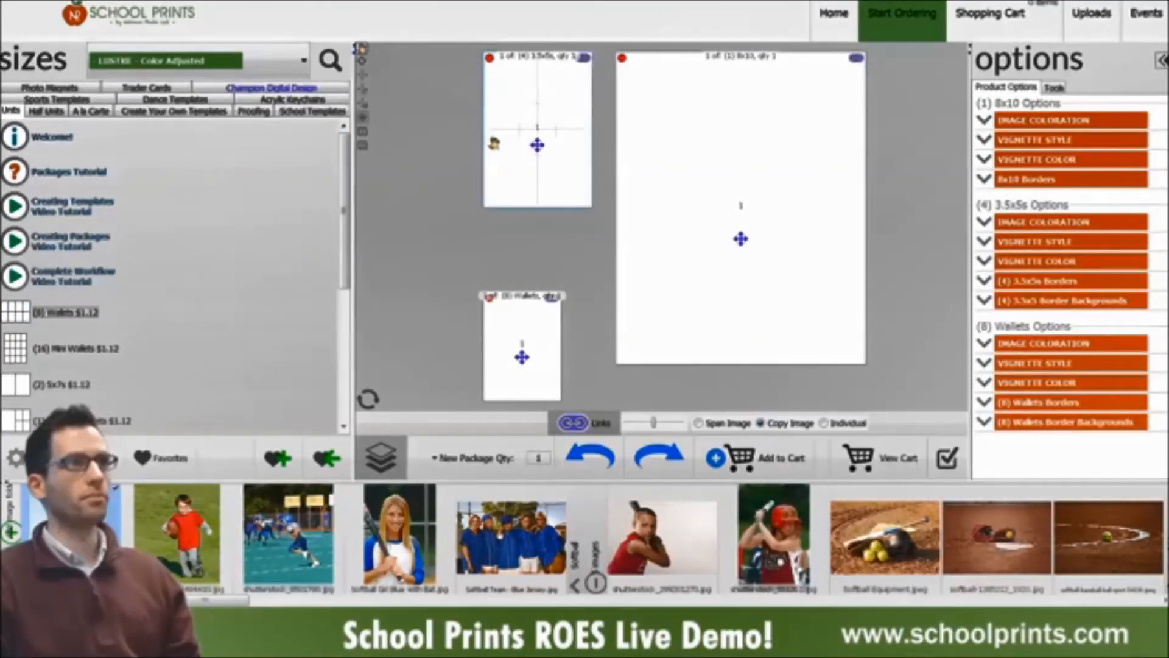
pyautogui.moveTo(523, 357); pyautogui.dragTo(556, 260)
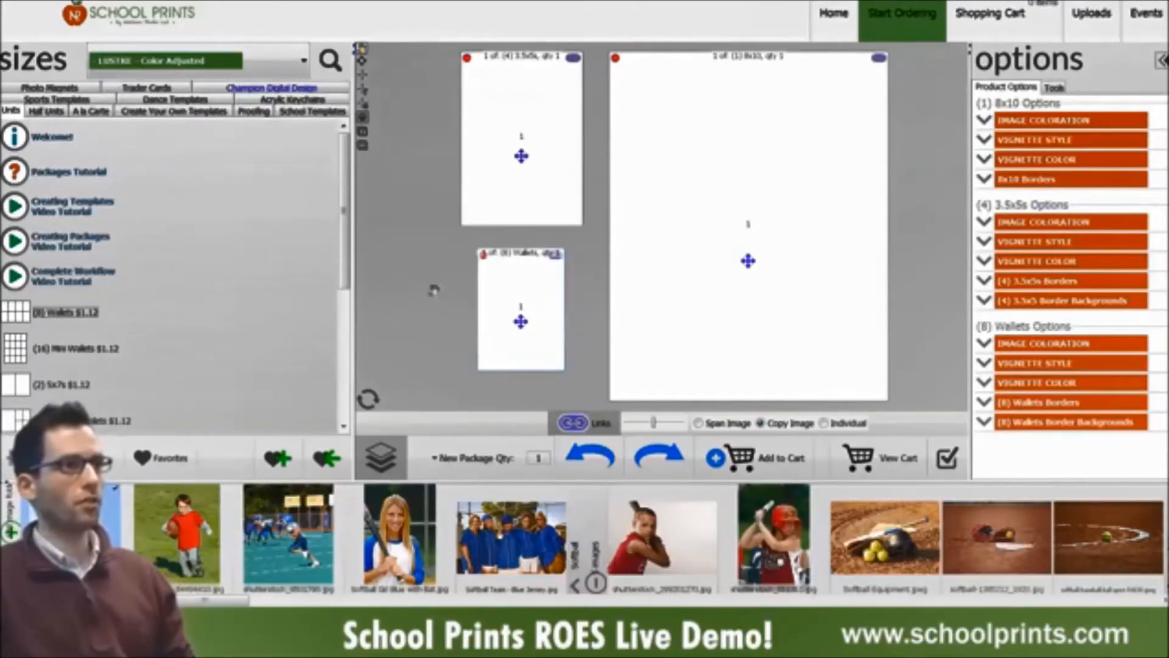
# Step: Add and remove a duplicate (8) Wallets unit, and choose (8) Wallets as the product for the quantity setting
pyautogui.moveTo(11, 300); pyautogui.dragTo(448, 286)
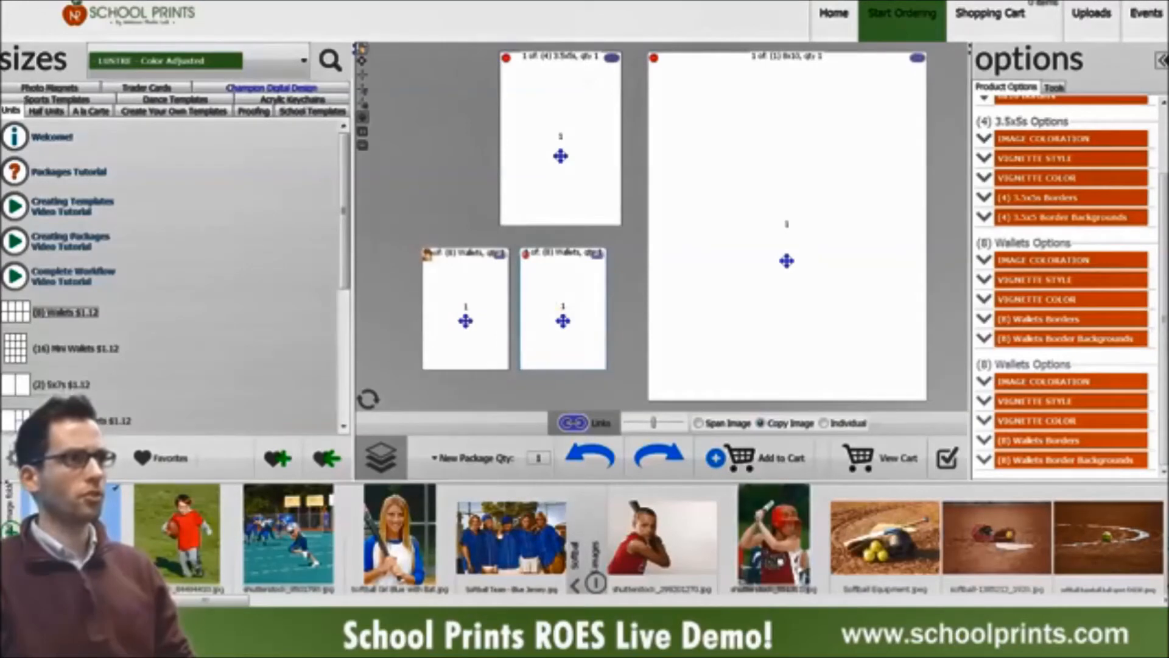
pyautogui.click(429, 253)
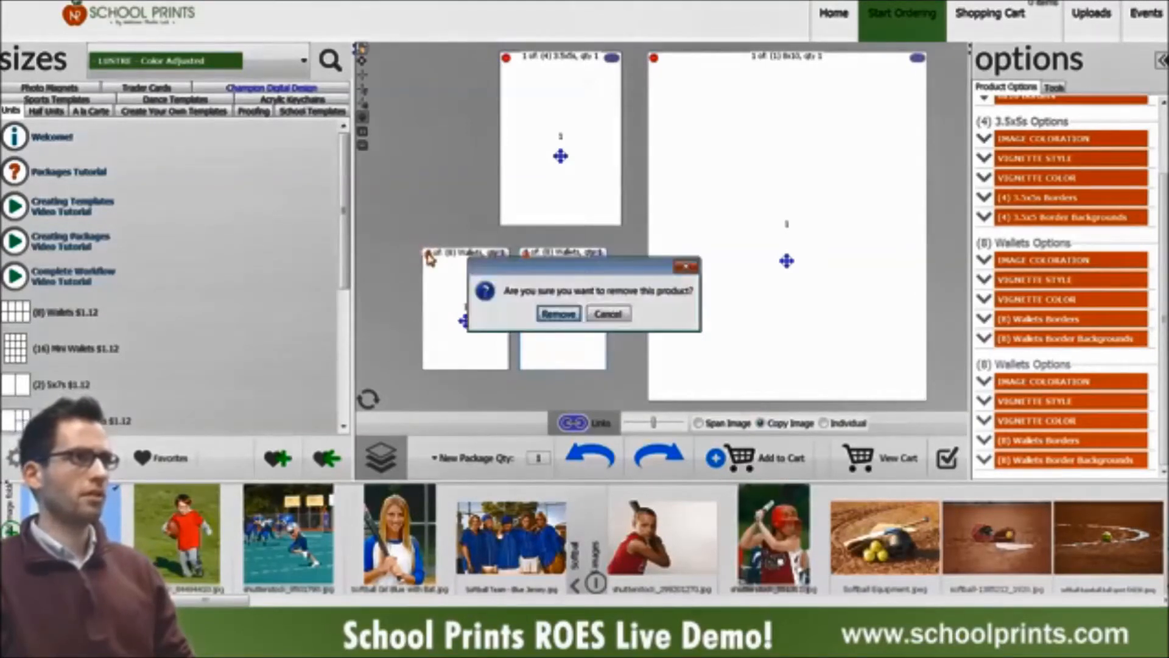
pyautogui.click(561, 315)
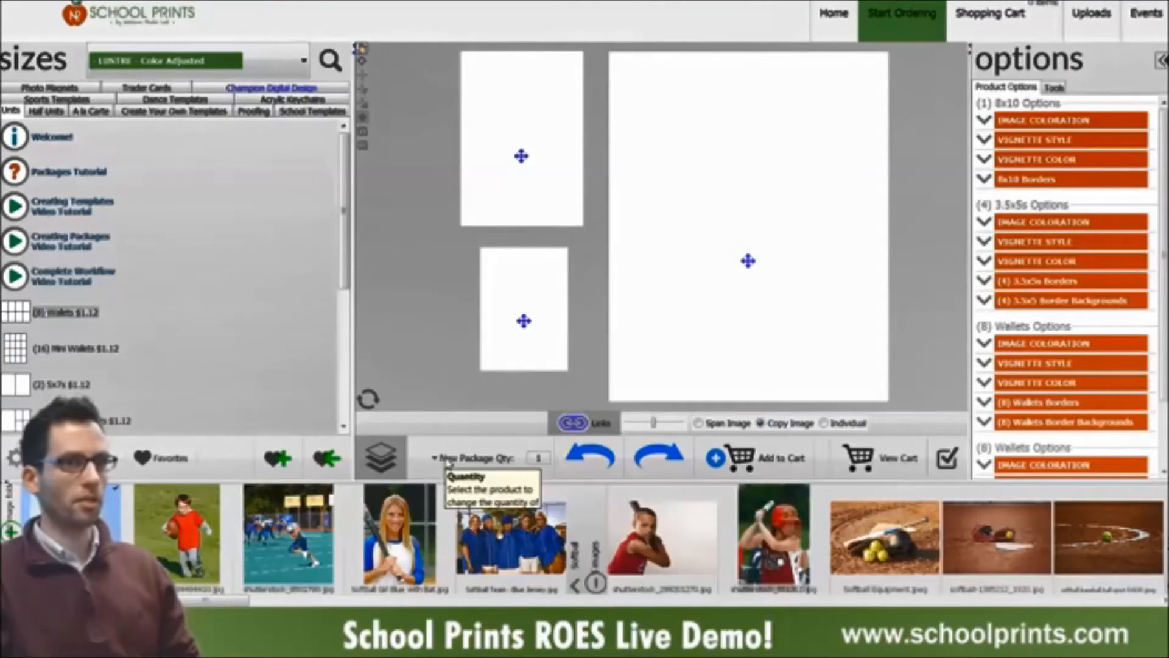
pyautogui.click(448, 458)
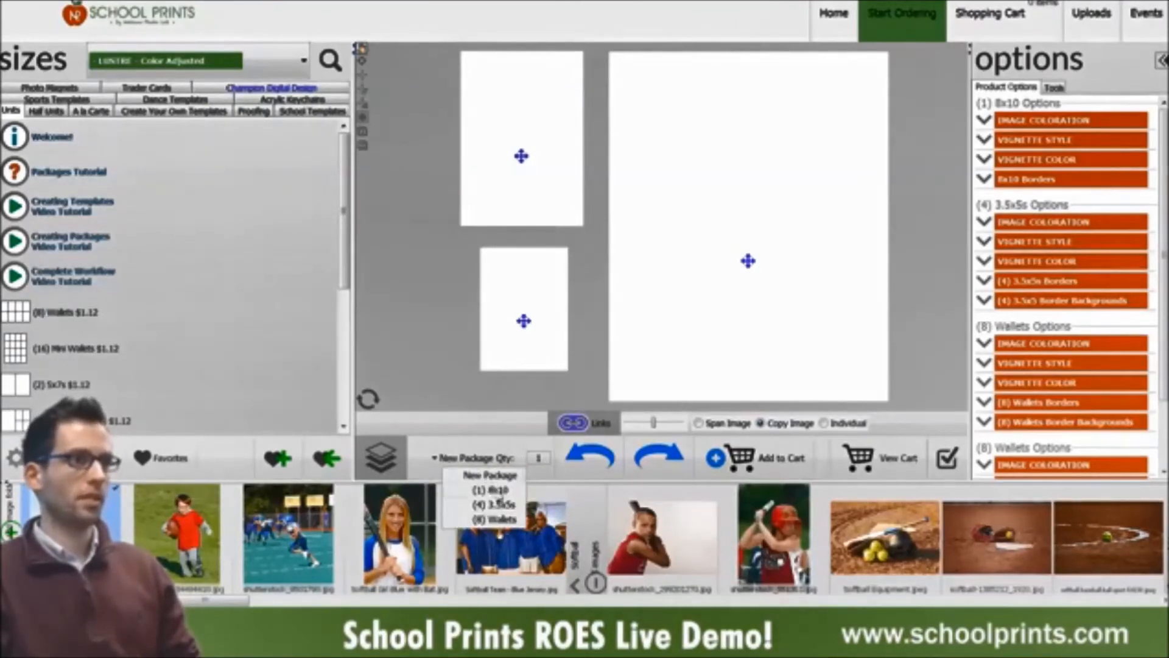
pyautogui.click(500, 518)
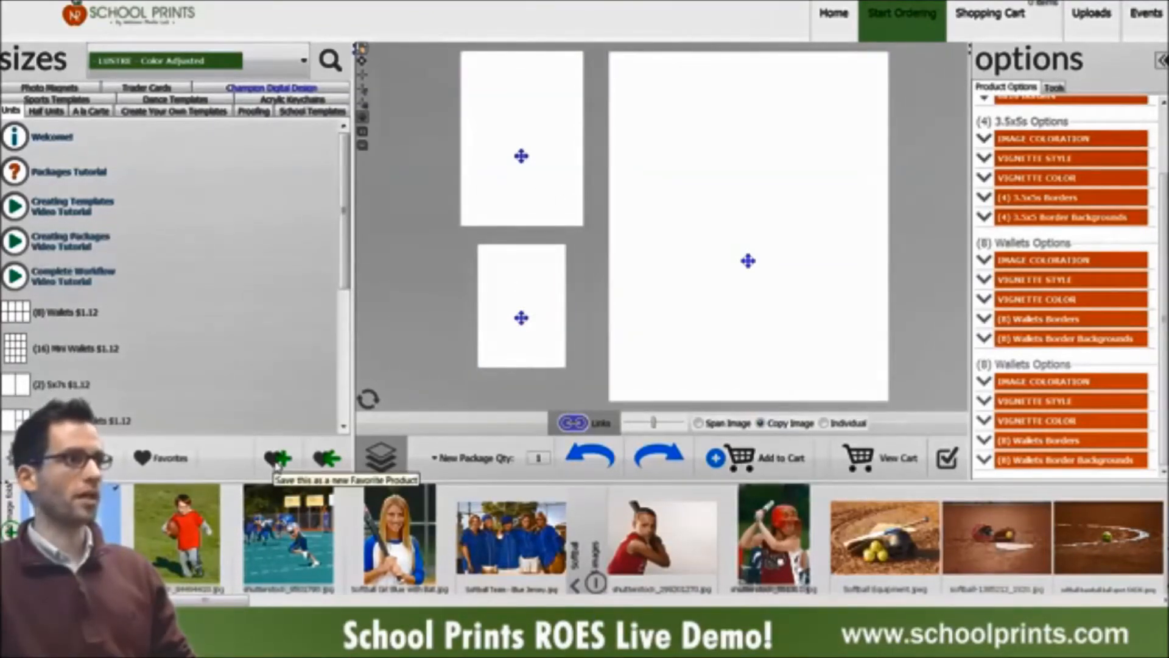
# Step: Save the package as a new favorite named Package D in the School group and return to the units list
pyautogui.click(278, 462)
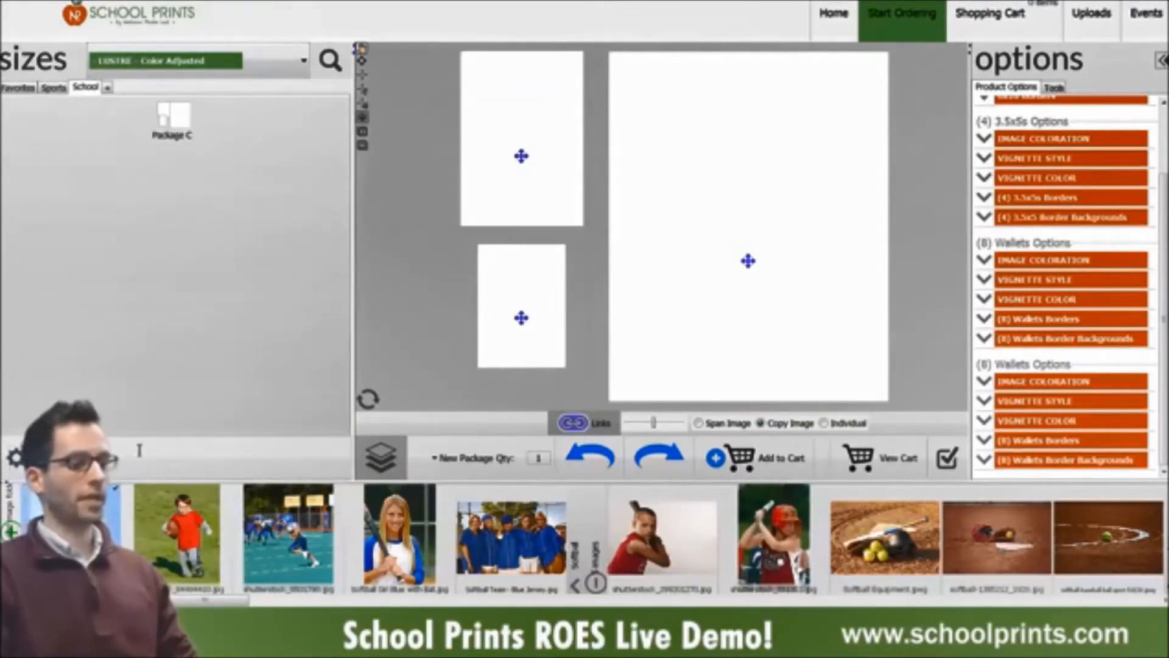
pyautogui.press('Return')
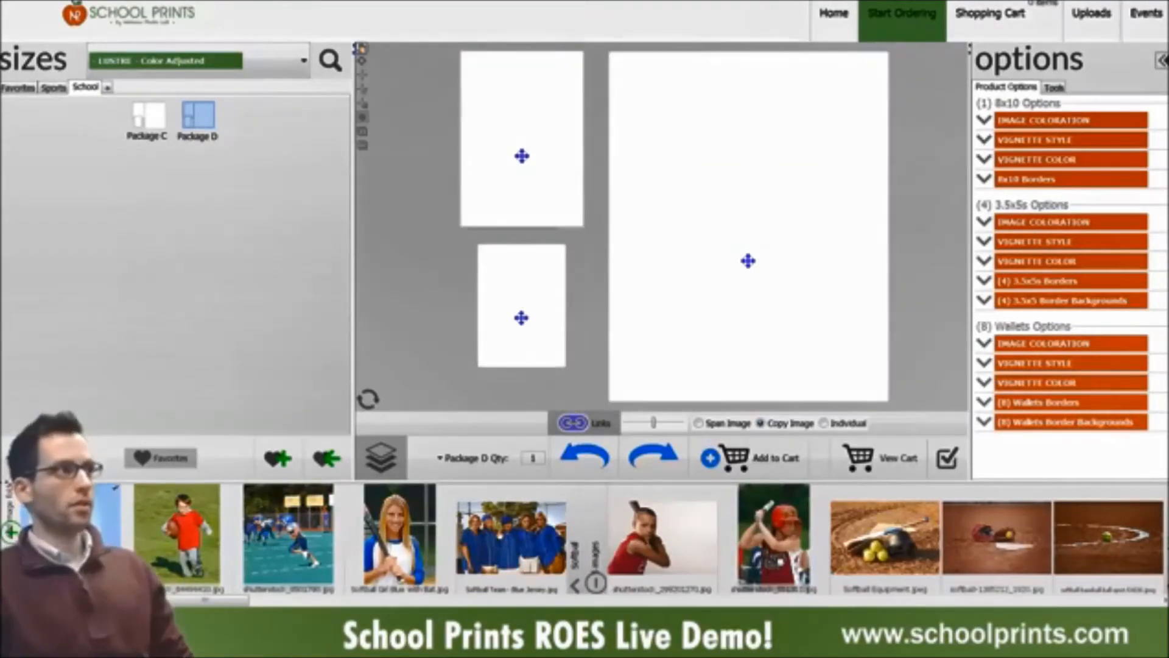
pyautogui.click(162, 461)
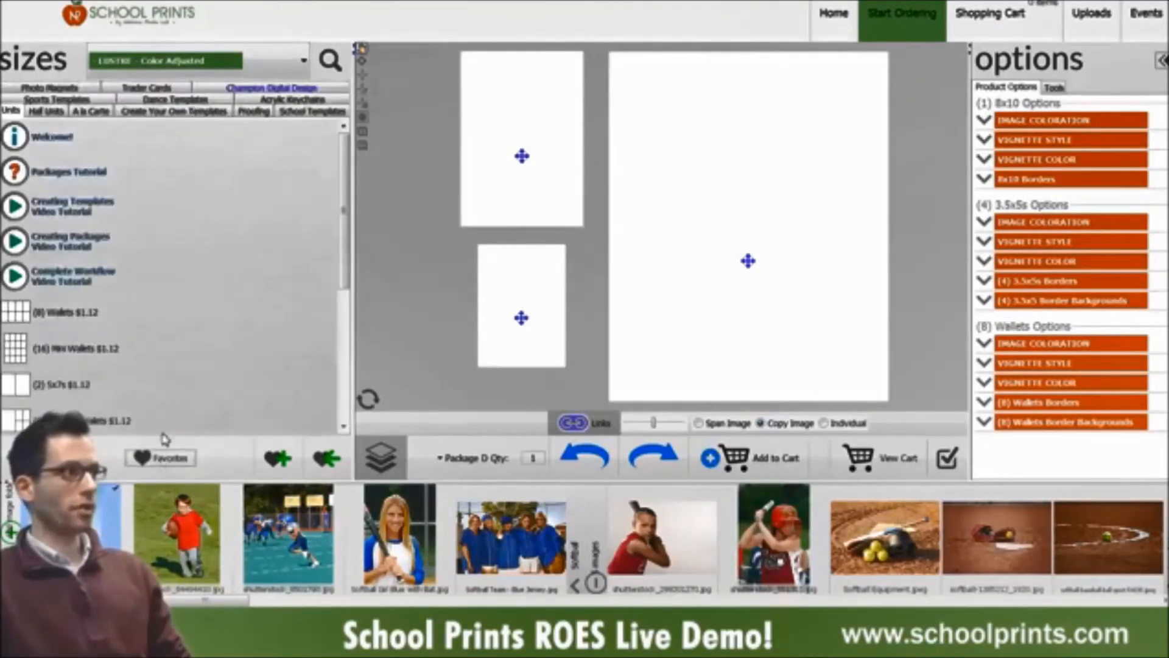
# Step: Place the softball girl in blue photo on the (8) Wallets and (2) 5x7s units, adding each to the cart
pyautogui.click(67, 323)
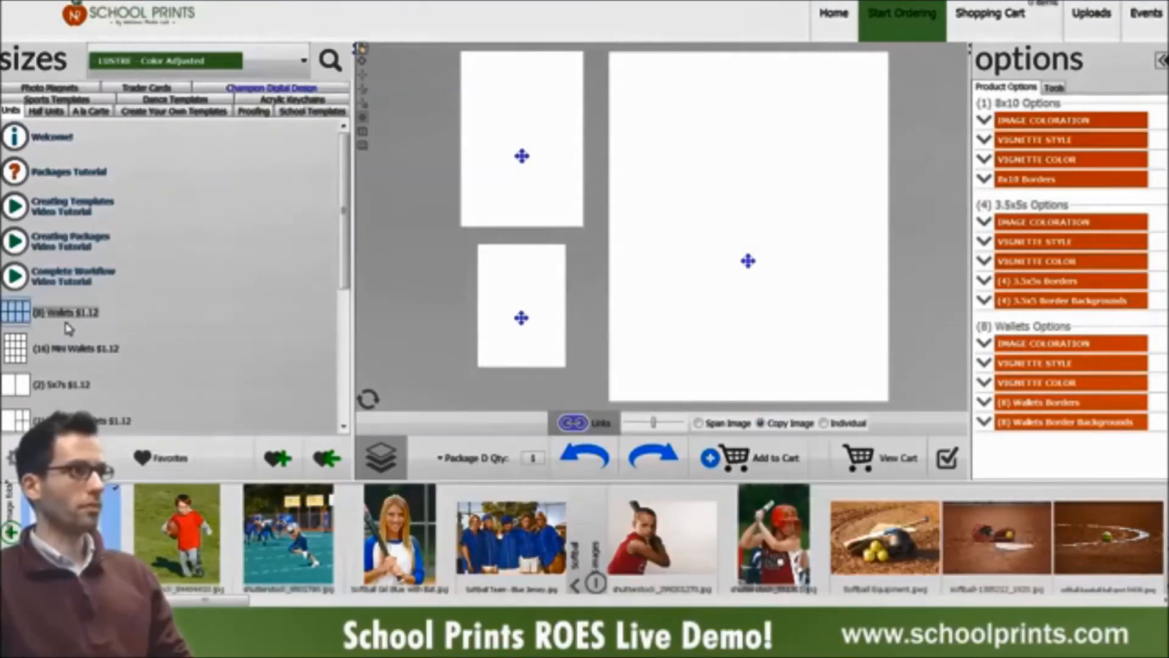
pyautogui.click(406, 551)
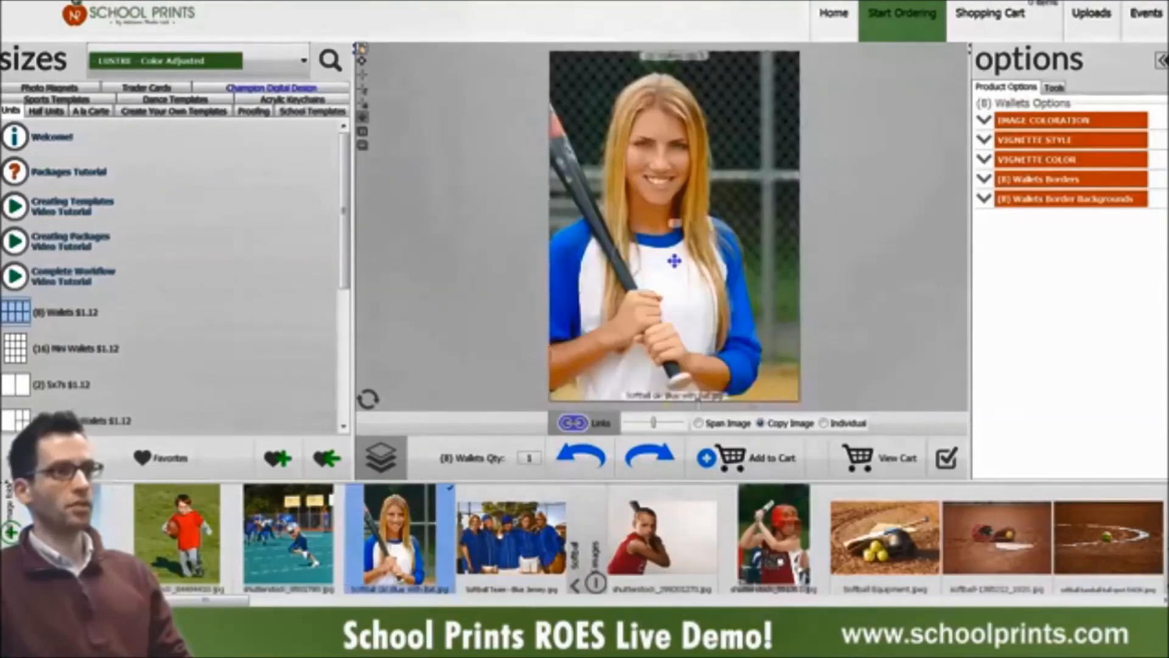
pyautogui.click(29, 378)
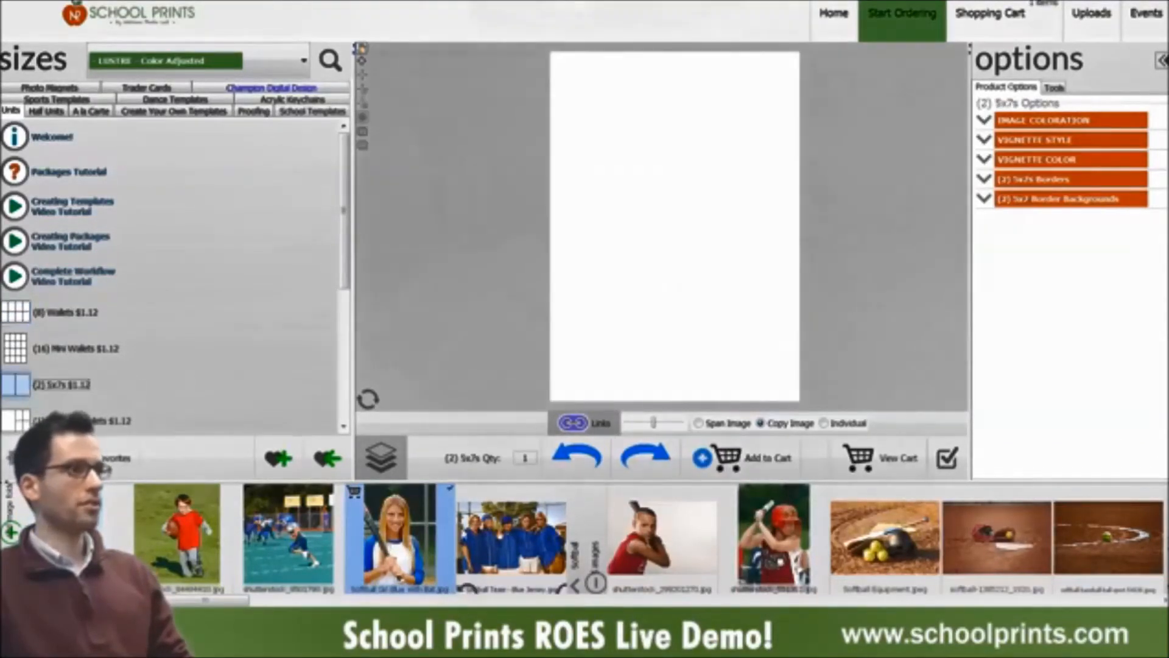
pyautogui.click(429, 548)
pyautogui.click(742, 467)
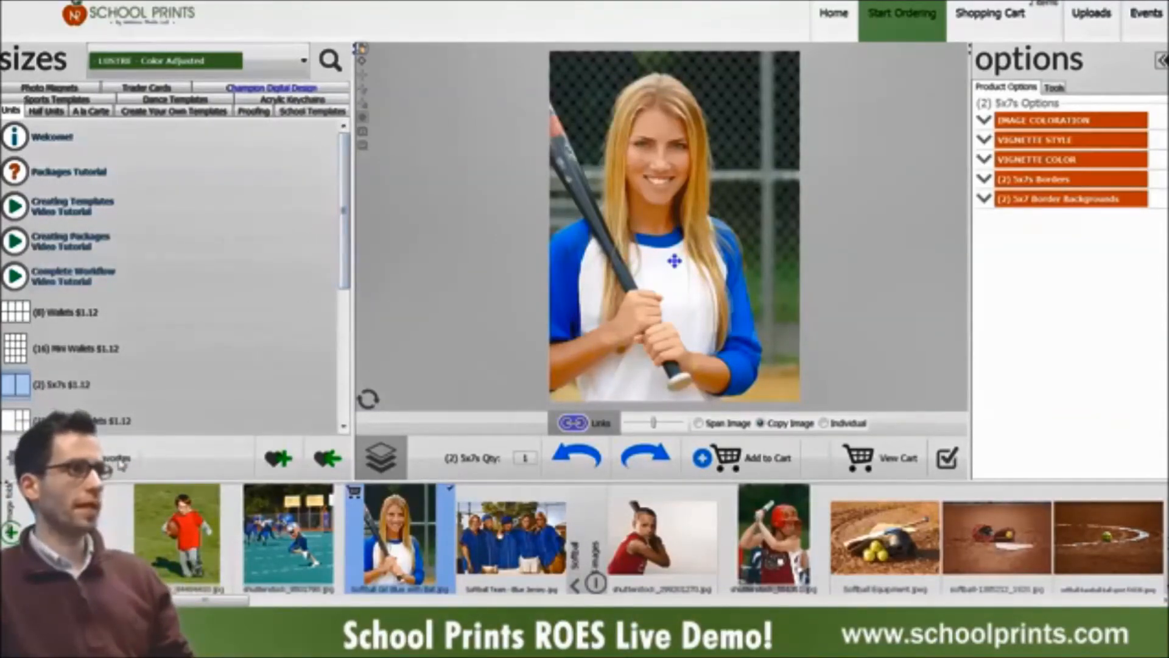
# Step: Load the Package D favorite with the softball girl photo and shift the photo in all its units using Copy Image
pyautogui.click(121, 465)
pyautogui.click(198, 116)
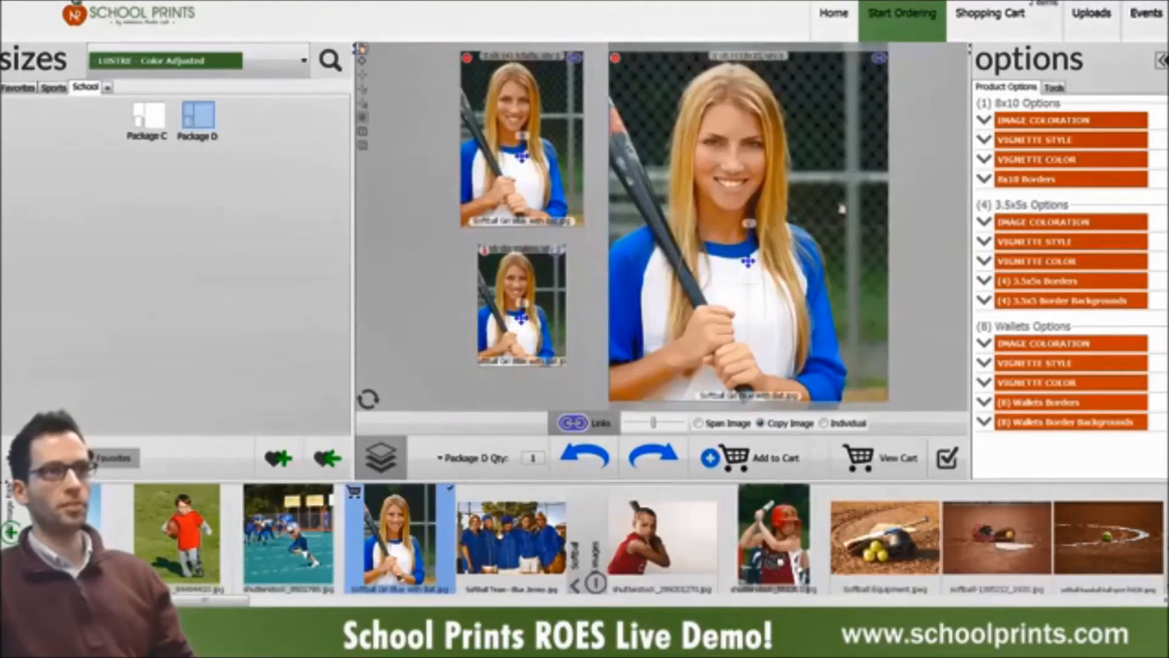
pyautogui.moveTo(734, 256); pyautogui.dragTo(787, 252)
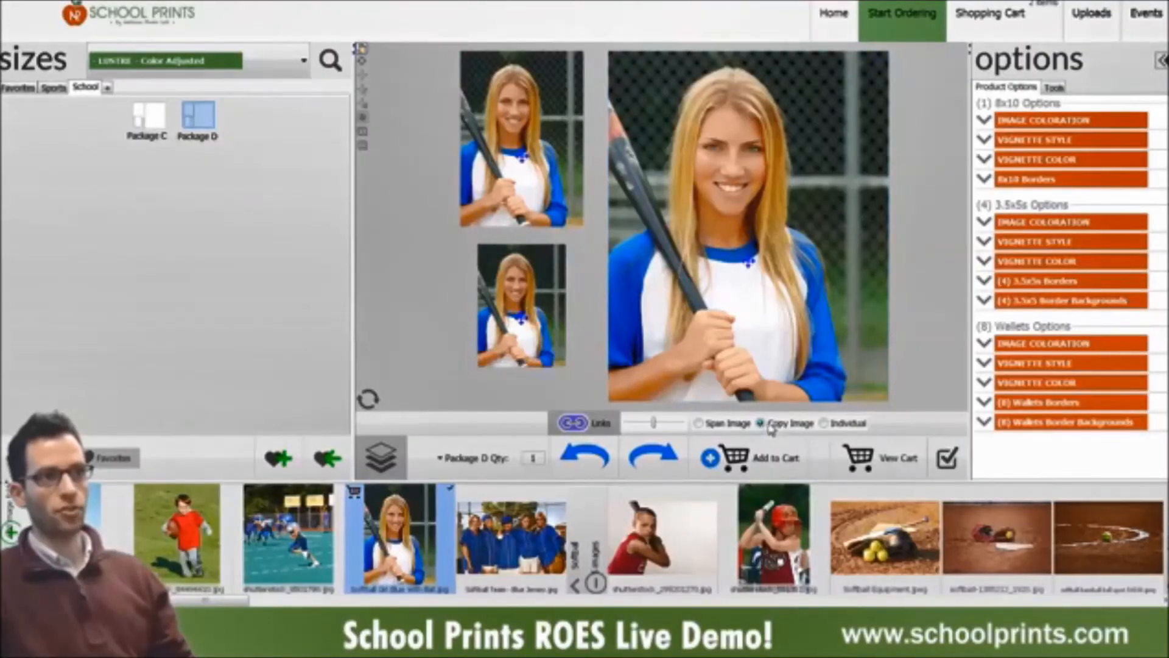
pyautogui.moveTo(829, 274)
pyautogui.mouseDown()
pyautogui.moveTo(831, 248)
pyautogui.moveTo(834, 276)
pyautogui.moveTo(835, 263)
pyautogui.mouseUp()
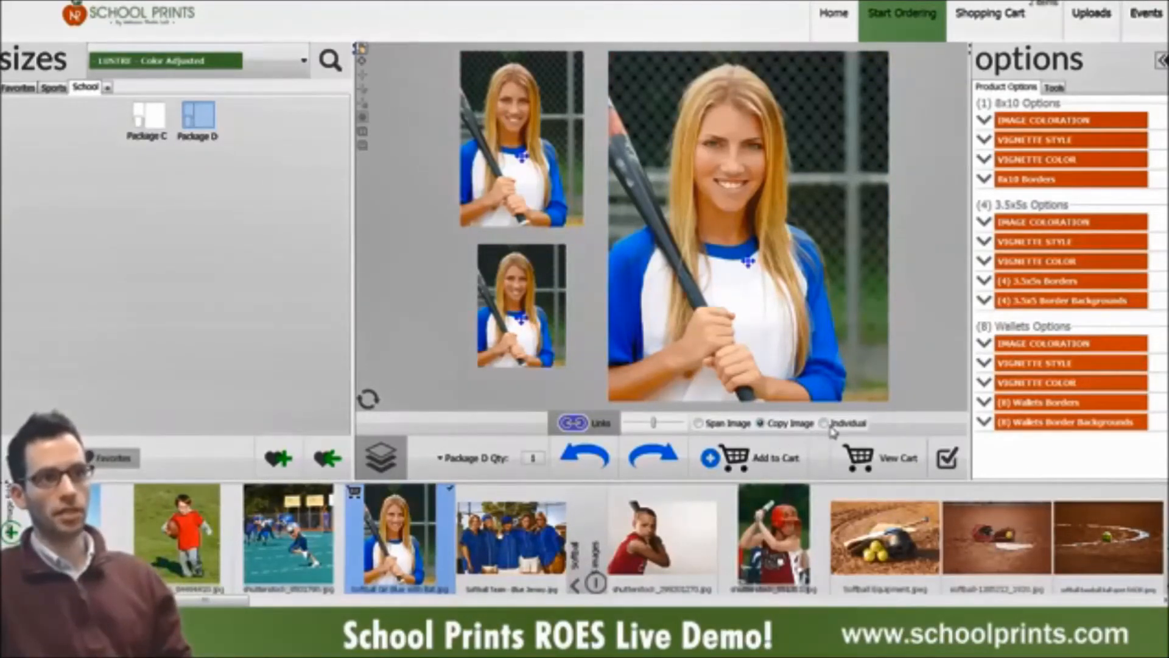
# Step: Switch the image placement to Individual and reposition the photo separately in the 3.5x5s, wallets and 8x10 units
pyautogui.moveTo(781, 281)
pyautogui.mouseDown()
pyautogui.moveTo(782, 300)
pyautogui.moveTo(782, 282)
pyautogui.mouseUp()
pyautogui.moveTo(518, 165); pyautogui.dragTo(523, 160)
pyautogui.moveTo(564, 297); pyautogui.dragTo(568, 301)
pyautogui.moveTo(840, 273); pyautogui.dragTo(882, 269)
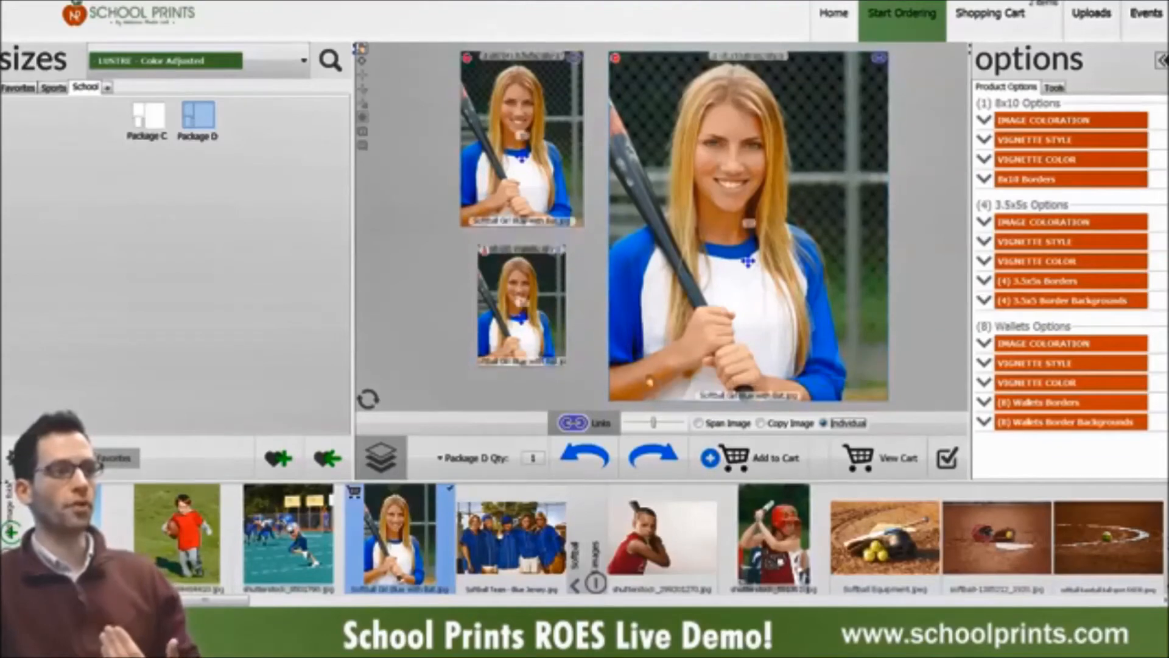
# Step: Add a second (1) 8x10 unit to Package D and place it beside the 3.5x5s and wallets, opposite the first 8x10
pyautogui.click(107, 462)
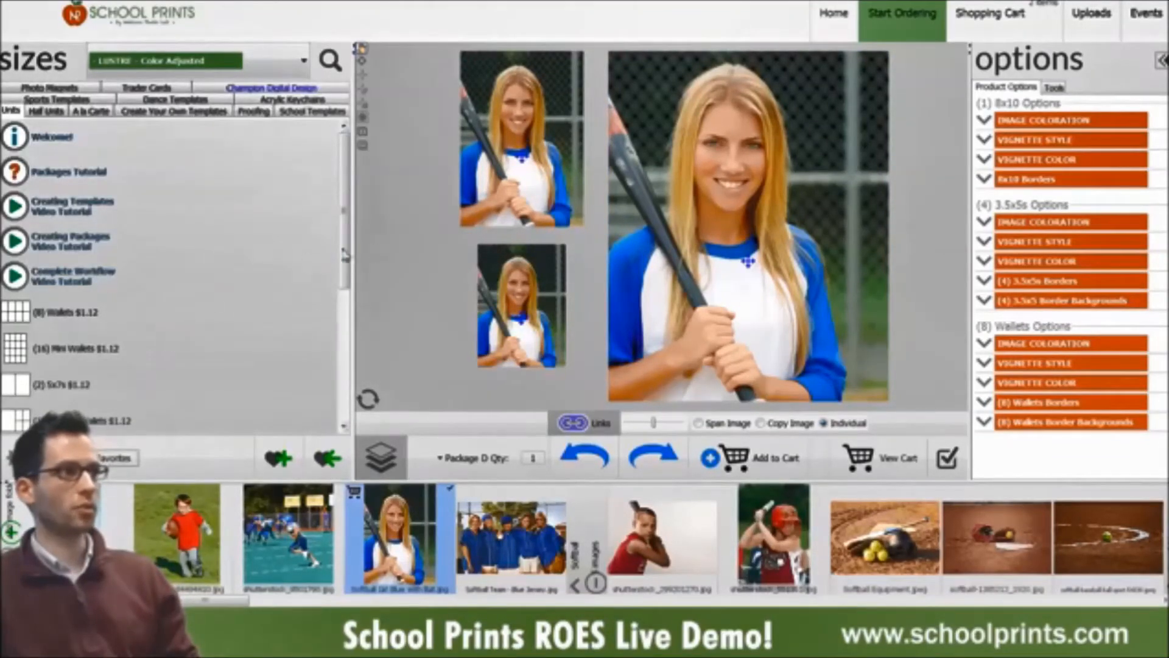
pyautogui.moveTo(345, 255); pyautogui.dragTo(342, 390)
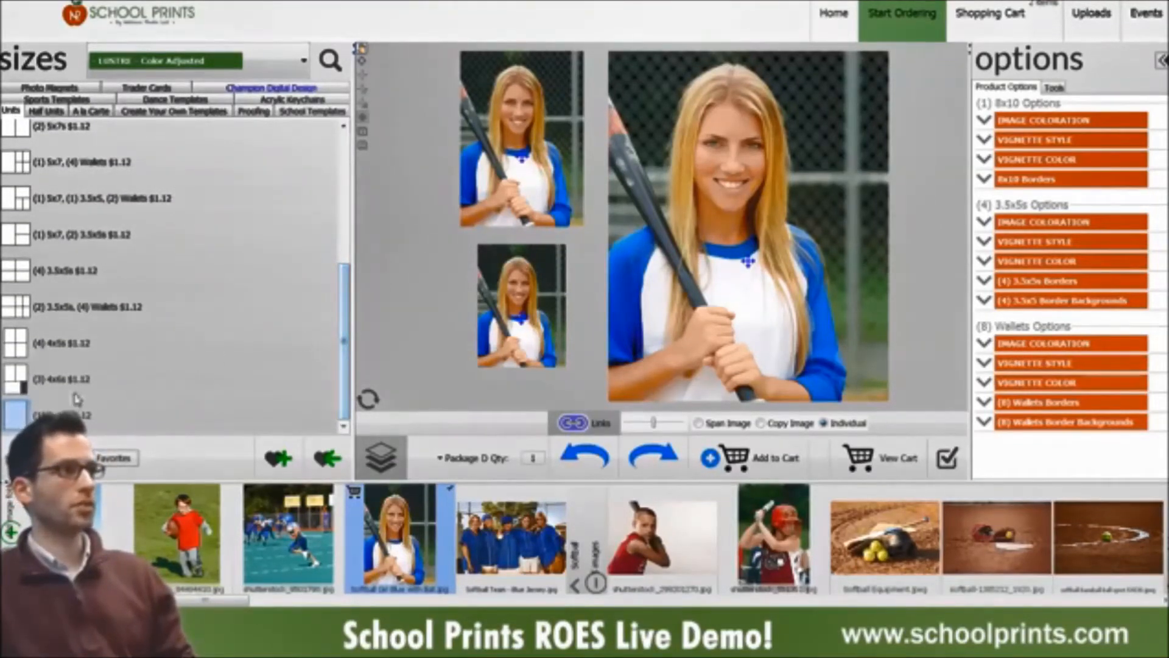
pyautogui.click(395, 452)
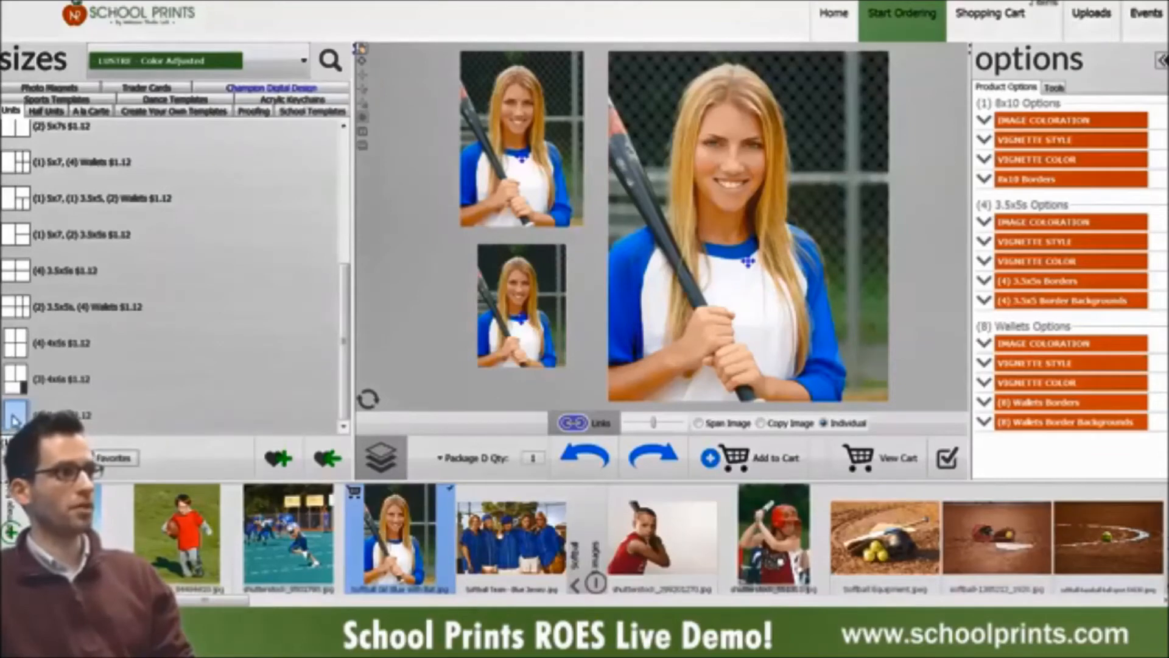
pyautogui.moveTo(157, 408); pyautogui.dragTo(403, 303)
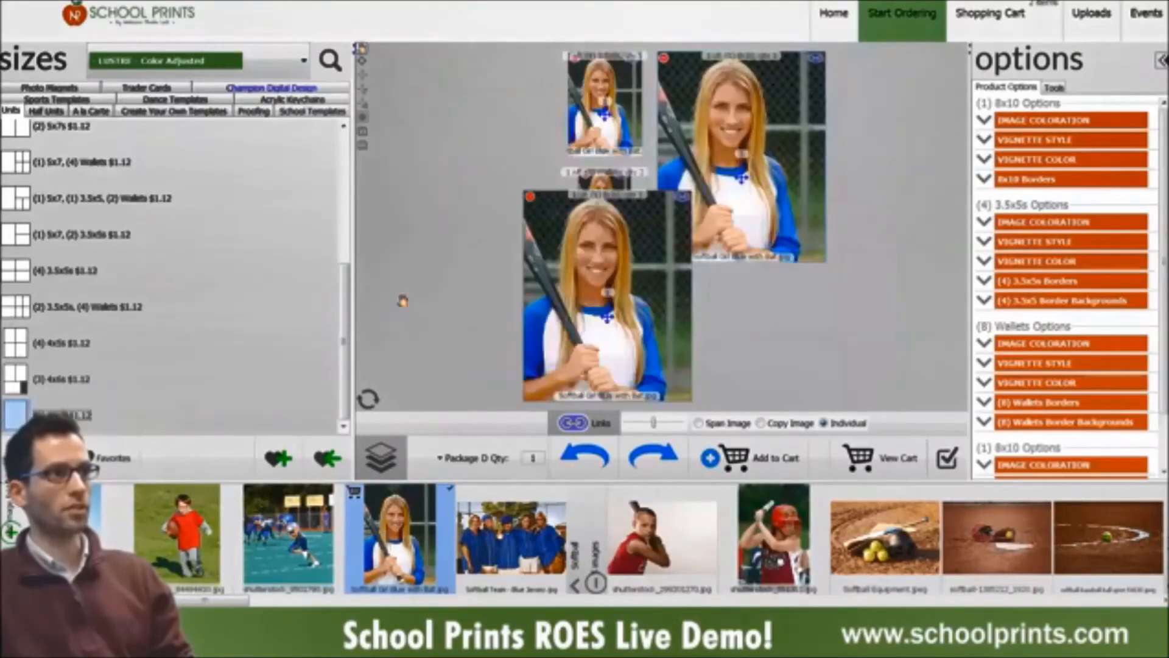
pyautogui.moveTo(612, 325); pyautogui.dragTo(390, 194)
pyautogui.moveTo(665, 276); pyautogui.dragTo(671, 302)
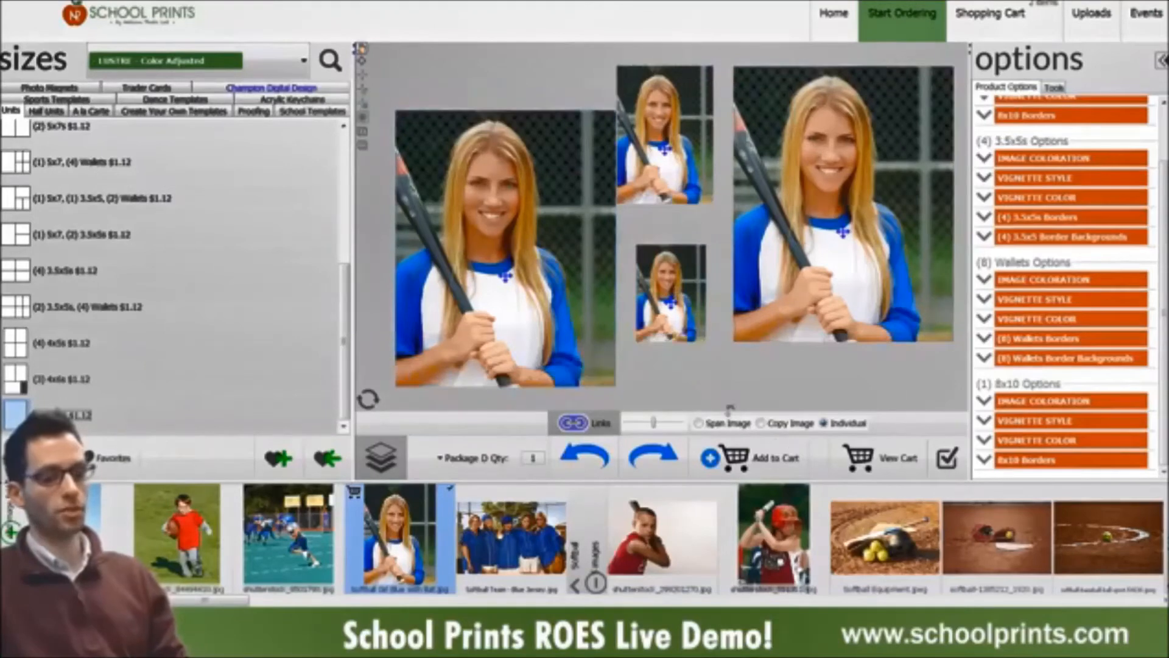
# Step: Place the softball girl in blue photo in Package D's linked units, with the added 8x10 unlinked, empty and in landscape orientation
pyautogui.doubleClick(722, 391)
pyautogui.moveTo(665, 148); pyautogui.dragTo(675, 171)
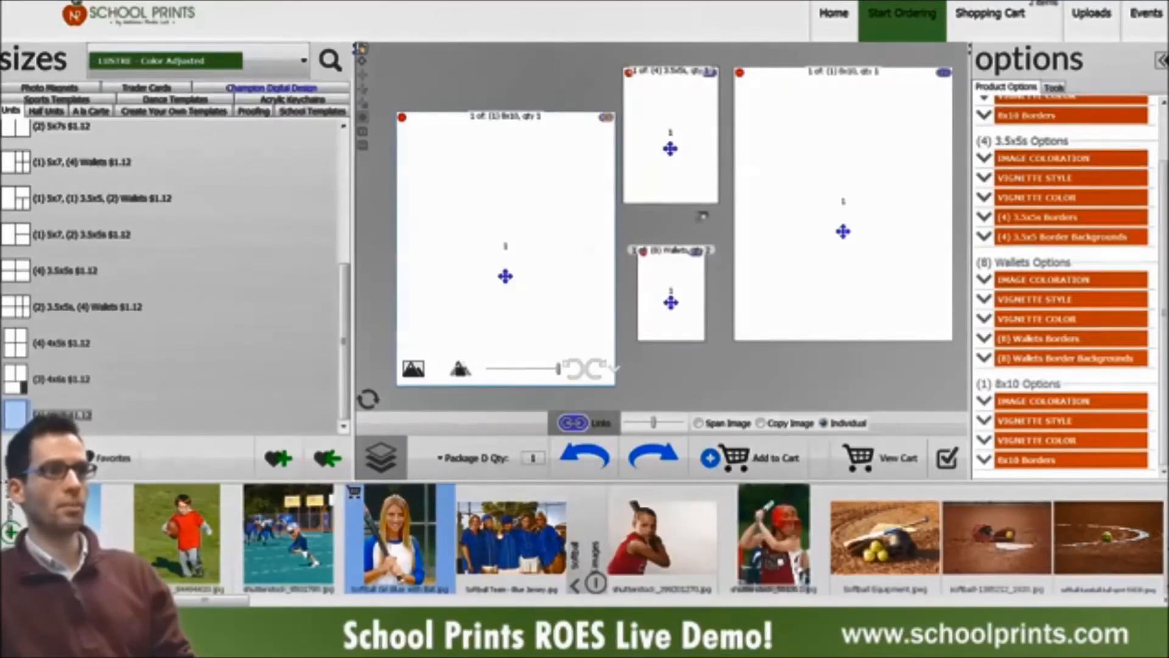
pyautogui.doubleClick(395, 534)
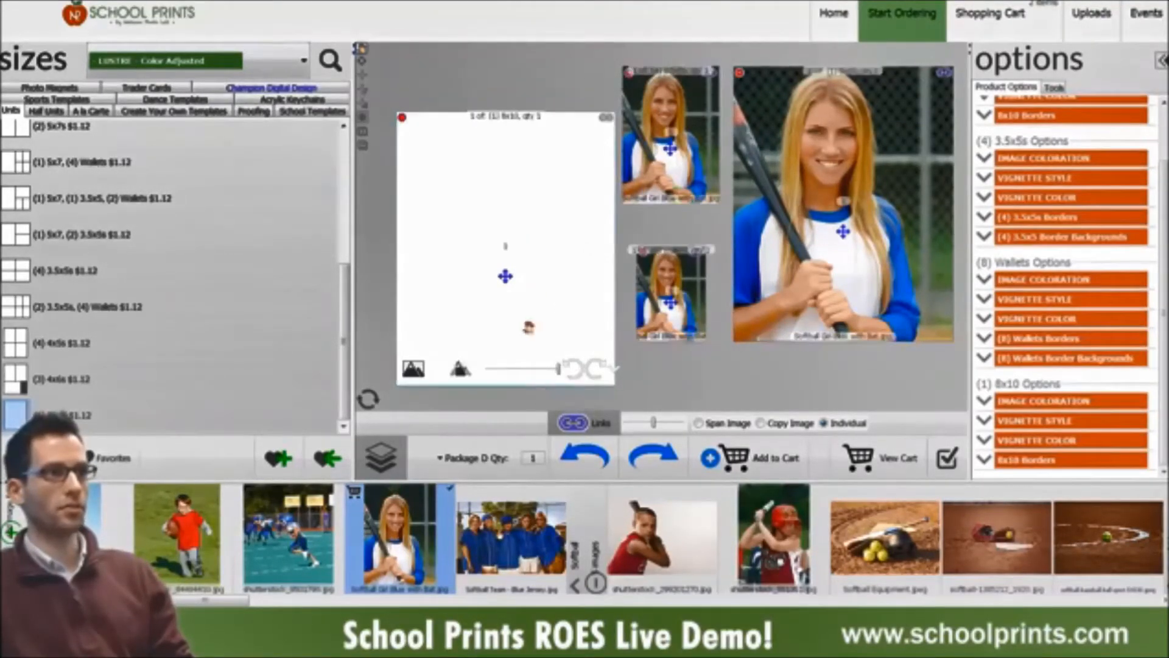
pyautogui.click(580, 454)
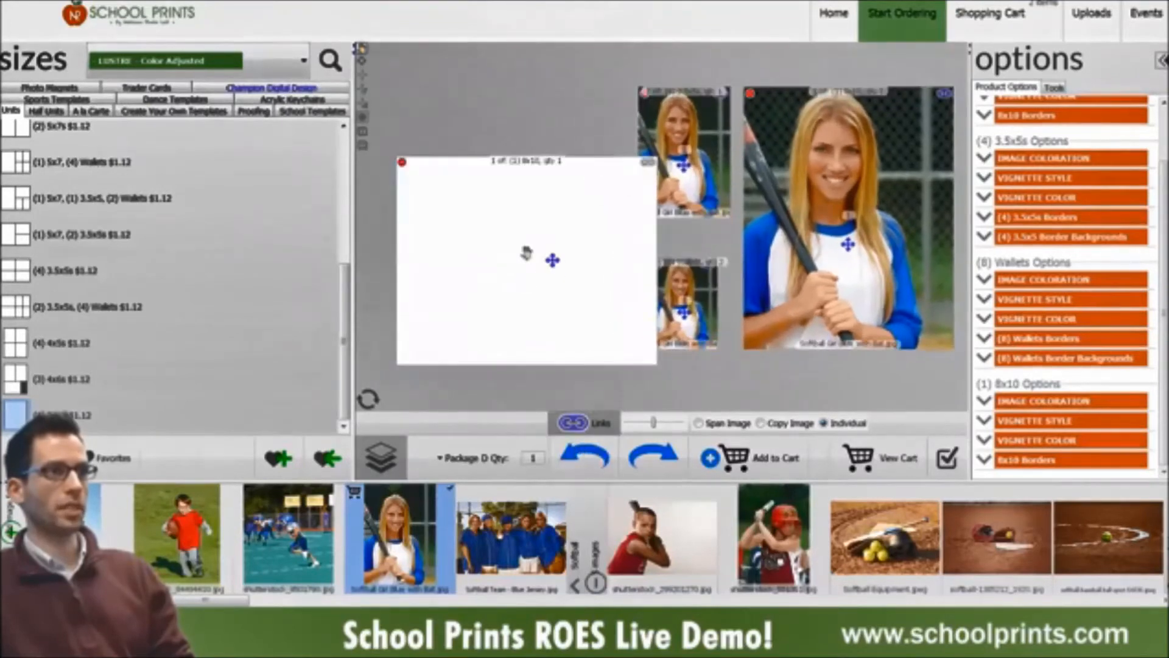
pyautogui.moveTo(553, 260)
pyautogui.mouseDown()
pyautogui.moveTo(511, 256)
pyautogui.moveTo(556, 255)
pyautogui.moveTo(534, 256)
pyautogui.mouseUp()
# Step: Place the softball team blue jersey photo in the unlinked landscape 8x10 and the softball girl photo in the other Package D units
pyautogui.doubleClick(533, 524)
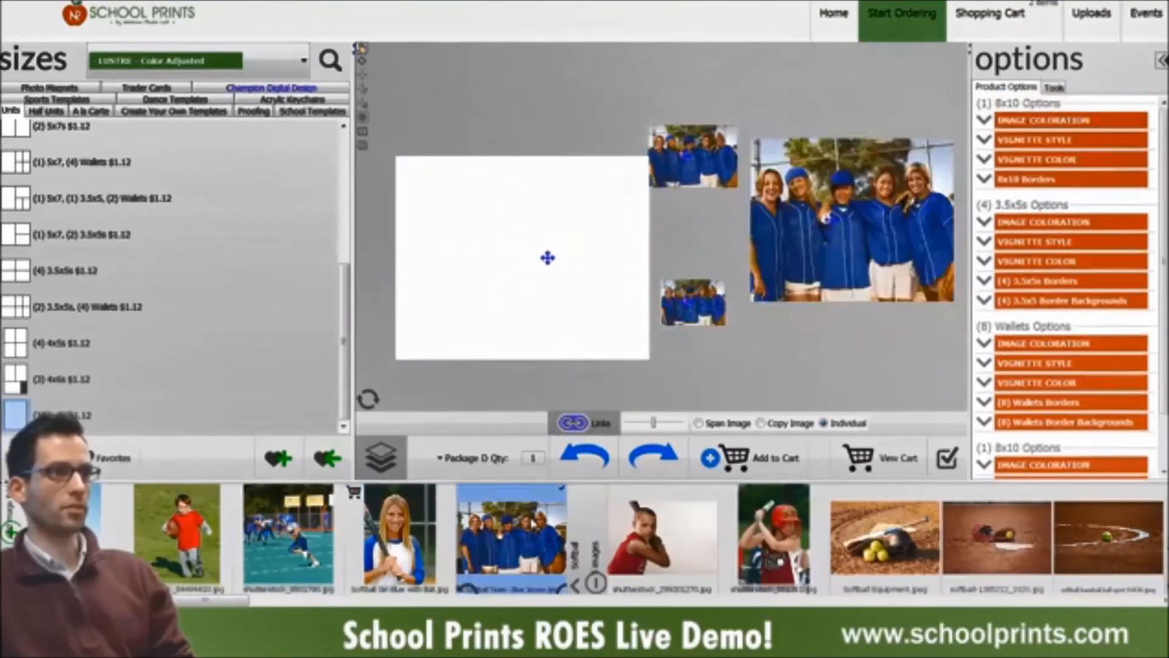
pyautogui.doubleClick(399, 536)
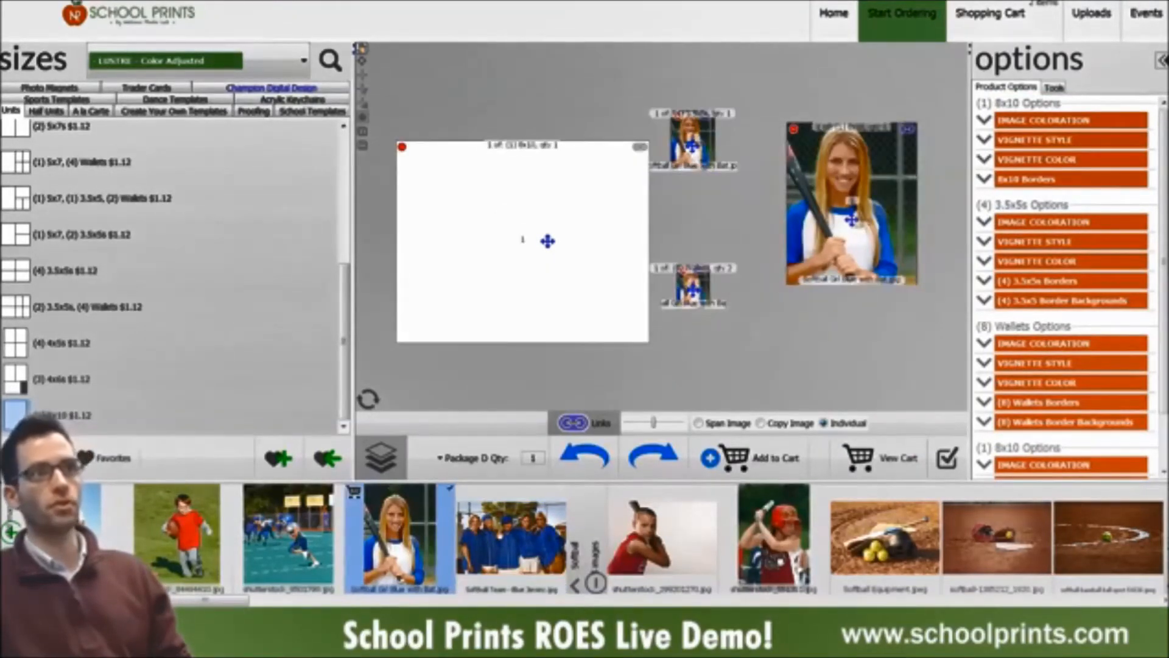
pyautogui.moveTo(539, 504); pyautogui.dragTo(536, 266)
pyautogui.moveTo(614, 253); pyautogui.dragTo(634, 251)
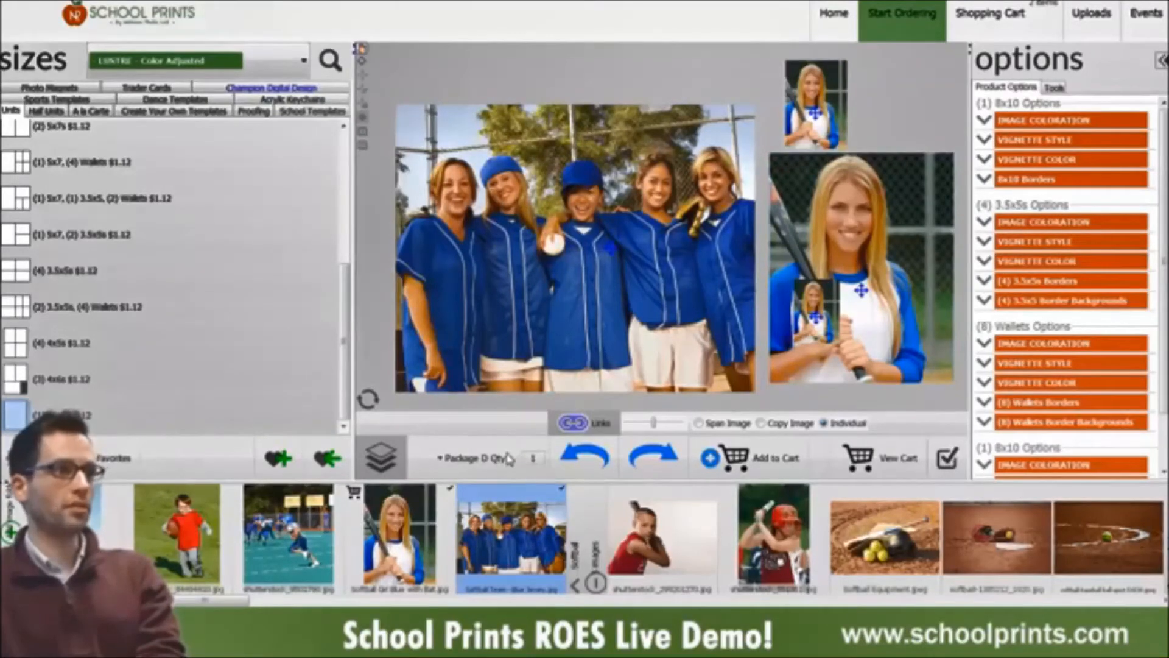
# Step: Update the Package D favorite, arranging the 3.5x5s and wallets beneath the landscape 8x10 and the portrait 8x10 beside them
pyautogui.click(333, 463)
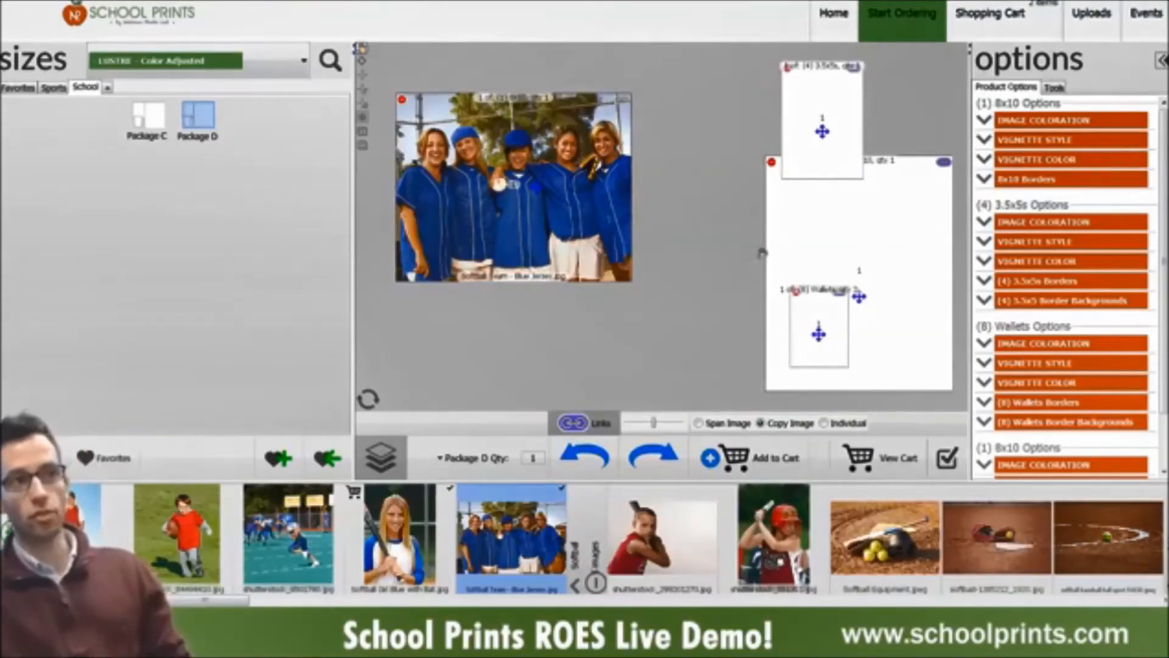
pyautogui.moveTo(819, 335); pyautogui.dragTo(657, 357)
pyautogui.moveTo(727, 347); pyautogui.dragTo(573, 329)
pyautogui.moveTo(803, 204); pyautogui.dragTo(762, 305)
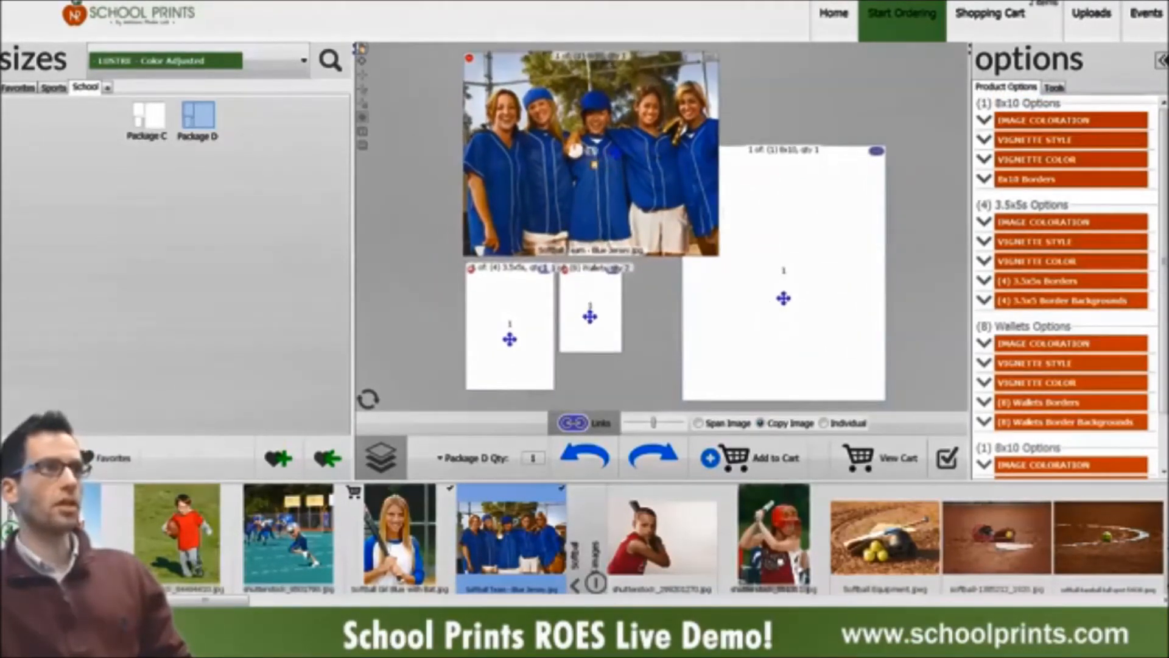
pyautogui.click(595, 171)
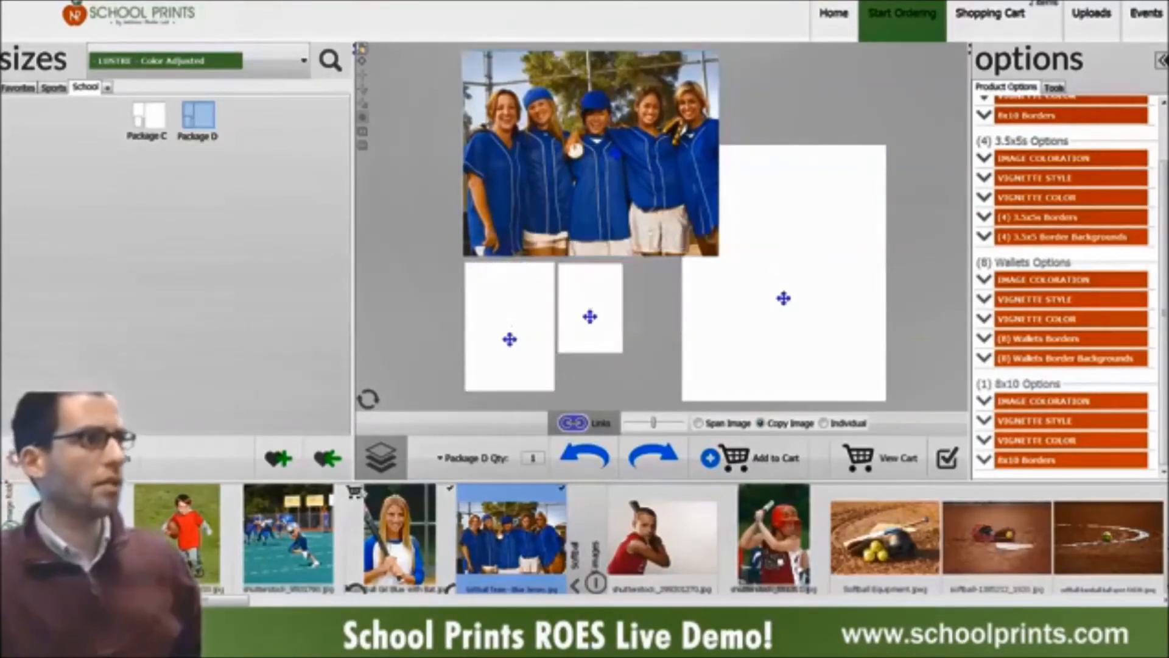
pyautogui.click(341, 459)
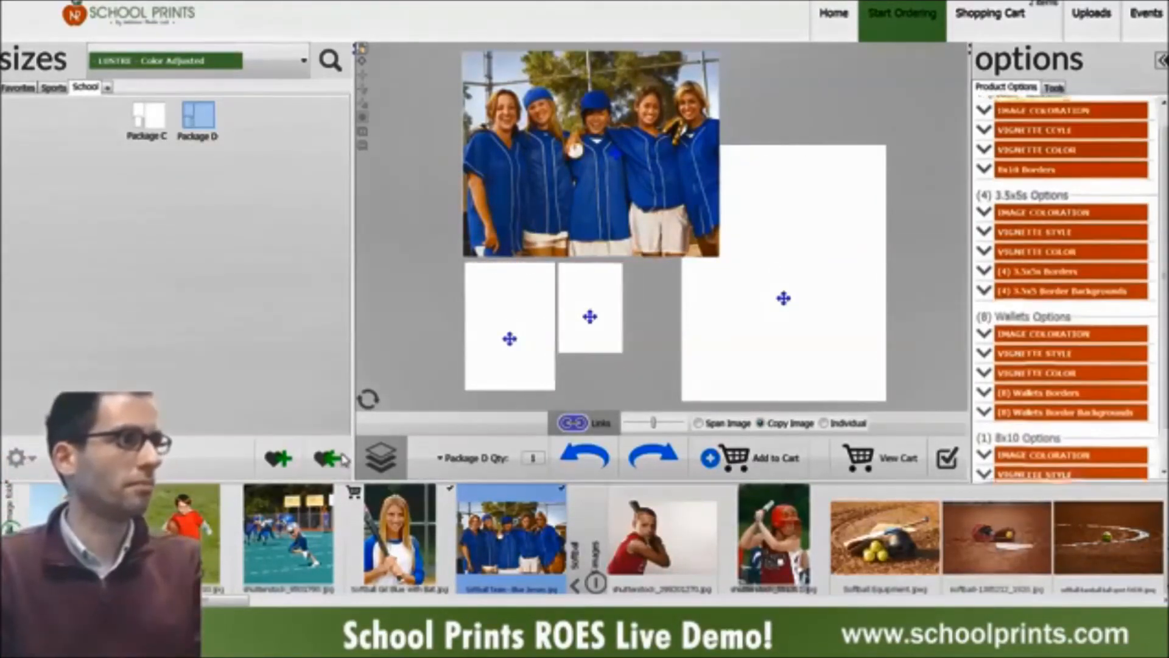
# Step: Remove the team photo and realign the portrait 8x10 in the Package D favorite, checking it by loading Package C and Package D
pyautogui.click(534, 236)
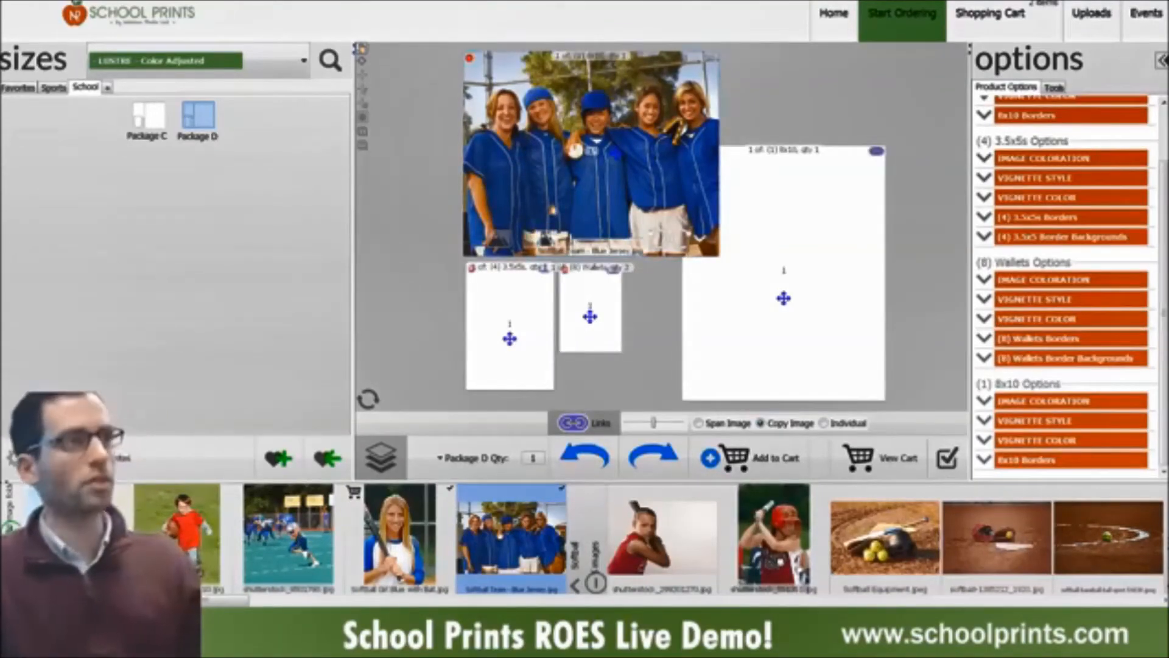
pyautogui.press('Delete')
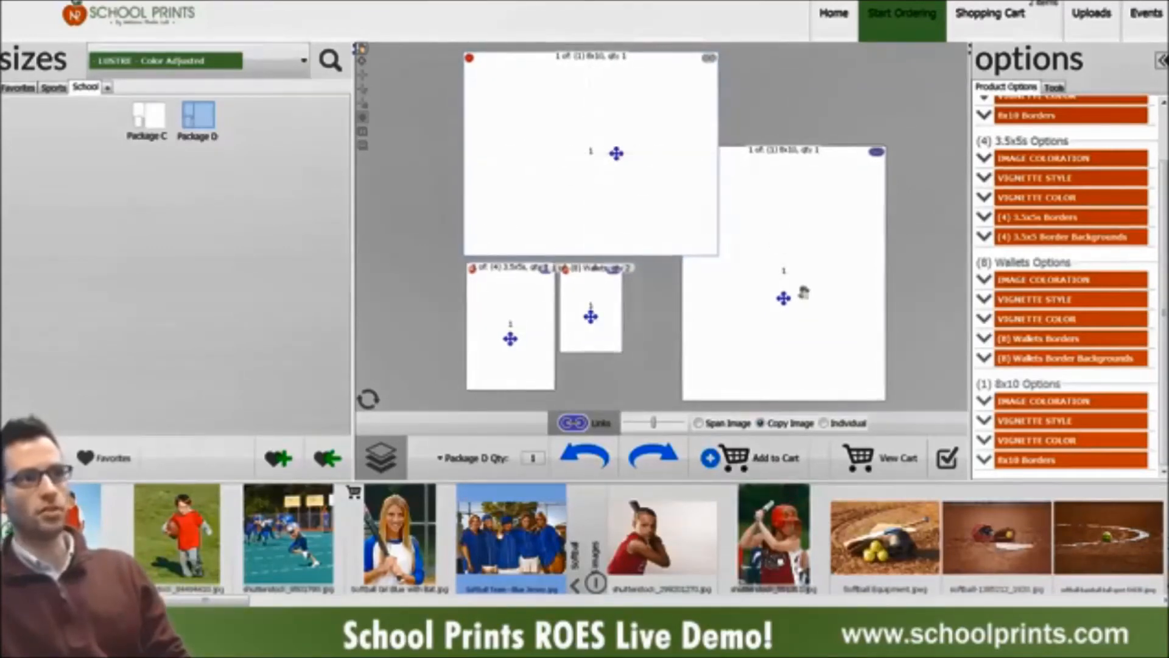
pyautogui.moveTo(784, 298); pyautogui.dragTo(822, 191)
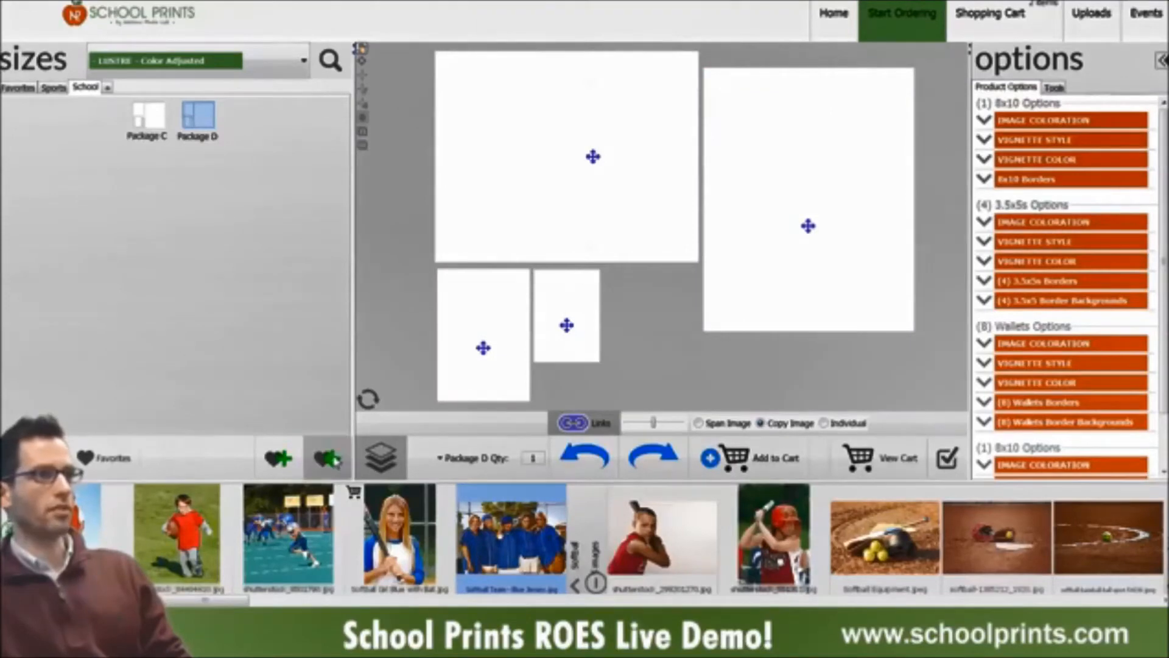
pyautogui.click(157, 127)
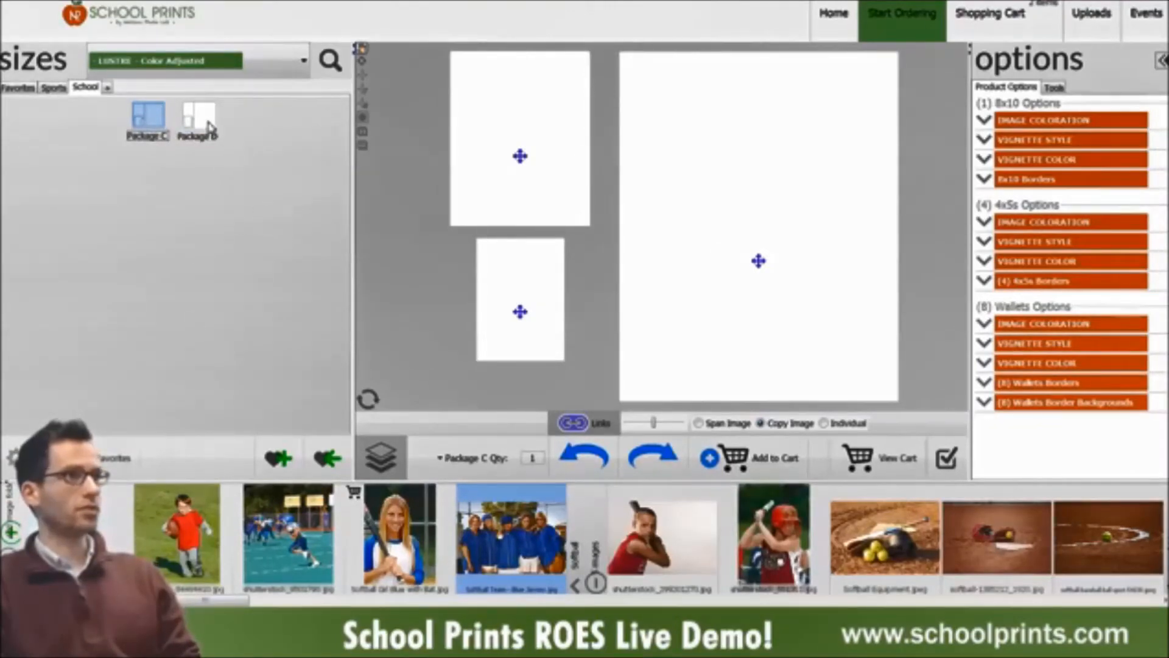
pyautogui.click(208, 127)
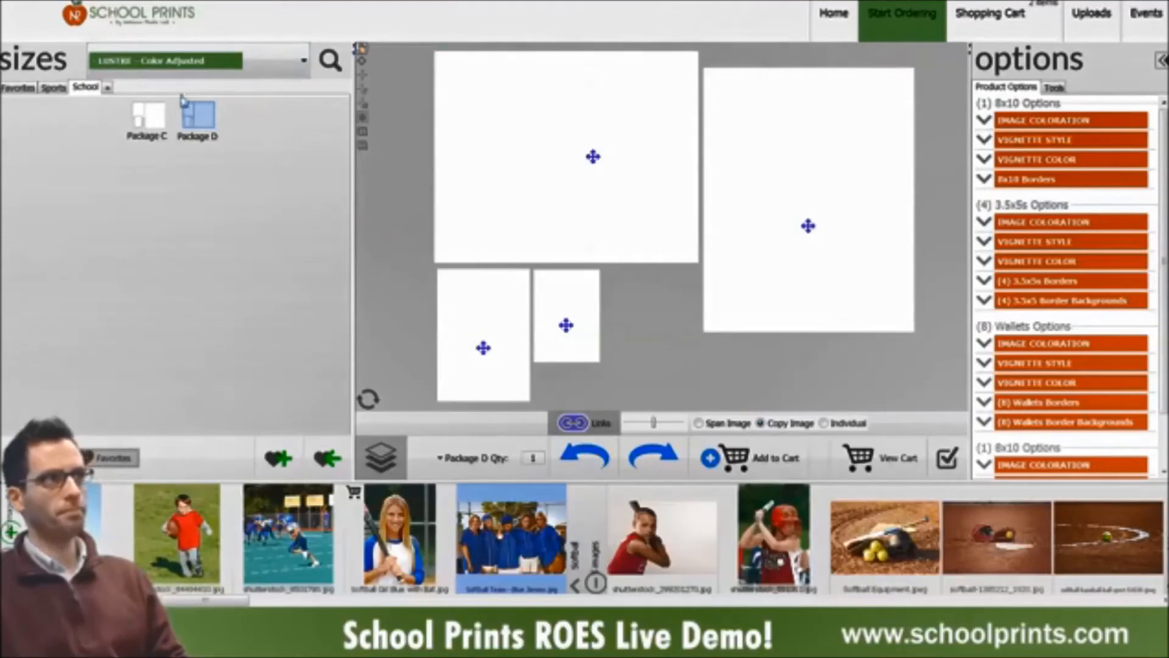
# Step: Build a new package from the (1) 8x10, (4) 3.5x5s and (1) 5x7, (4) Wallets units
pyautogui.click(13, 89)
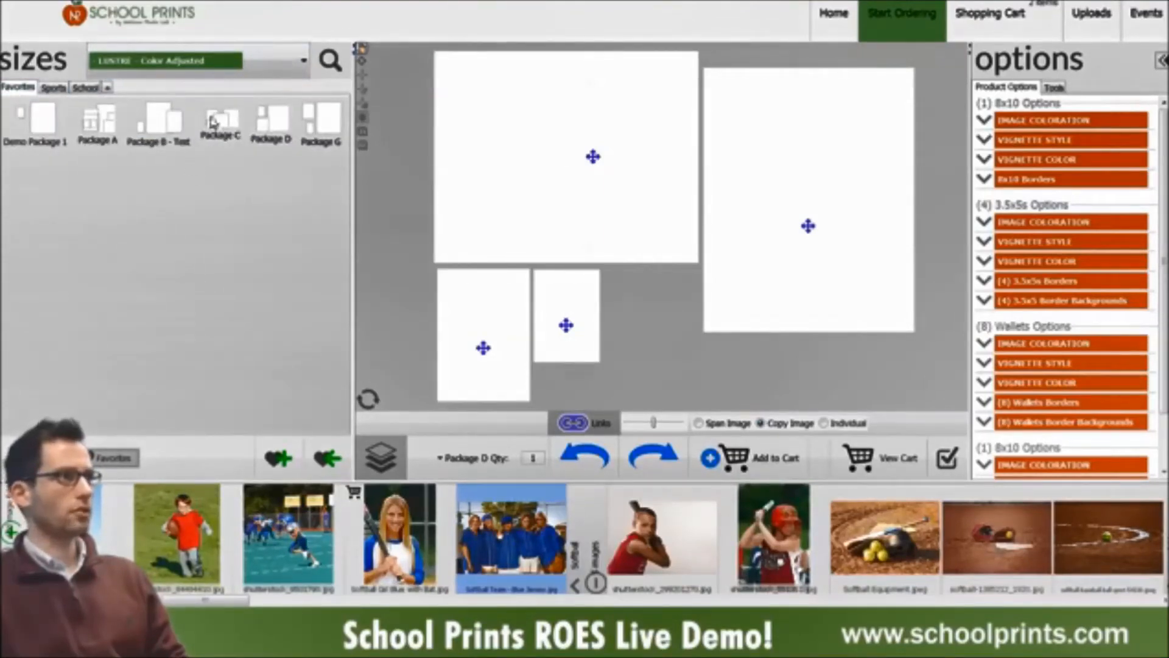
pyautogui.click(113, 458)
pyautogui.click(60, 414)
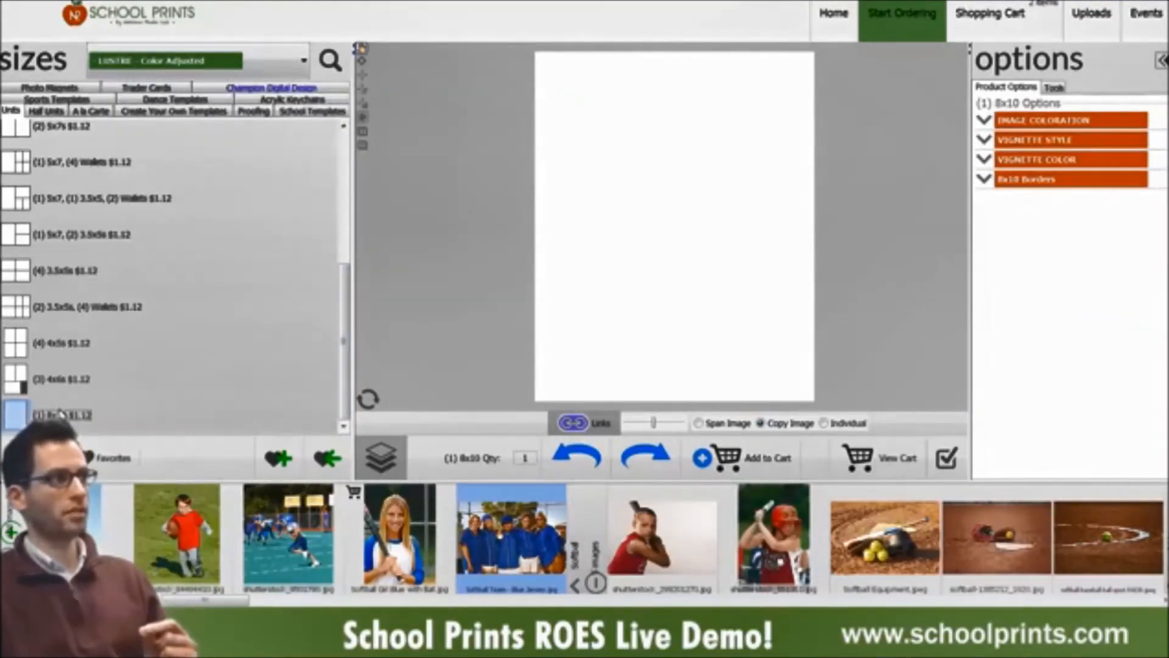
pyautogui.moveTo(24, 274); pyautogui.dragTo(456, 238)
pyautogui.moveTo(36, 172); pyautogui.dragTo(552, 287)
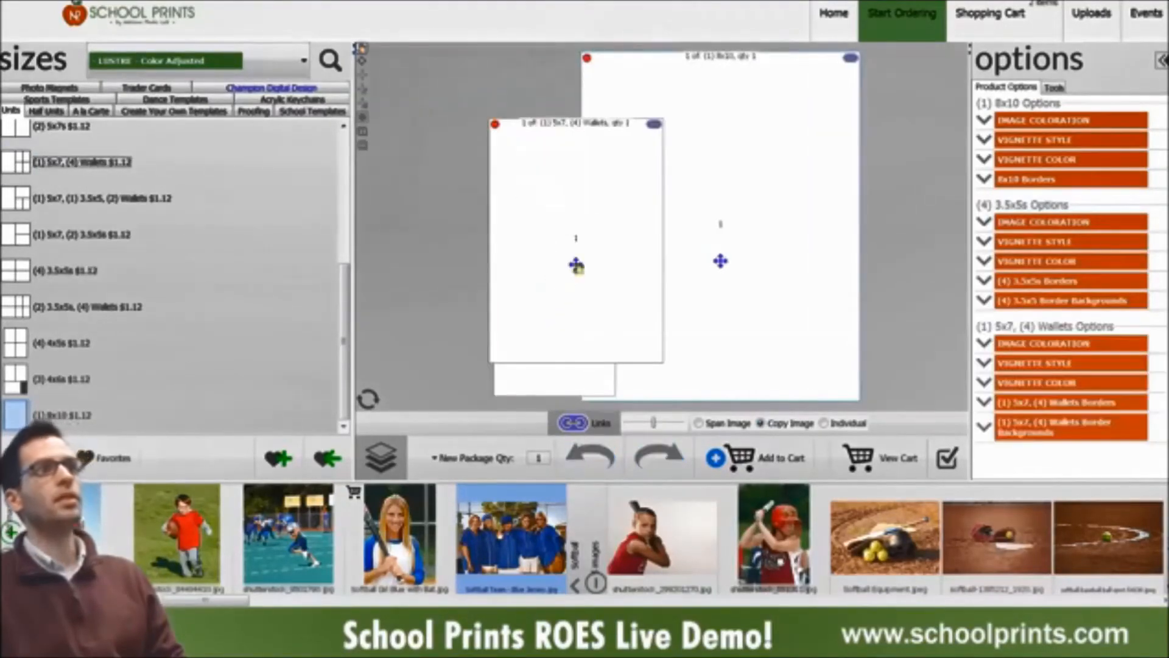
pyautogui.moveTo(618, 328); pyautogui.dragTo(707, 333)
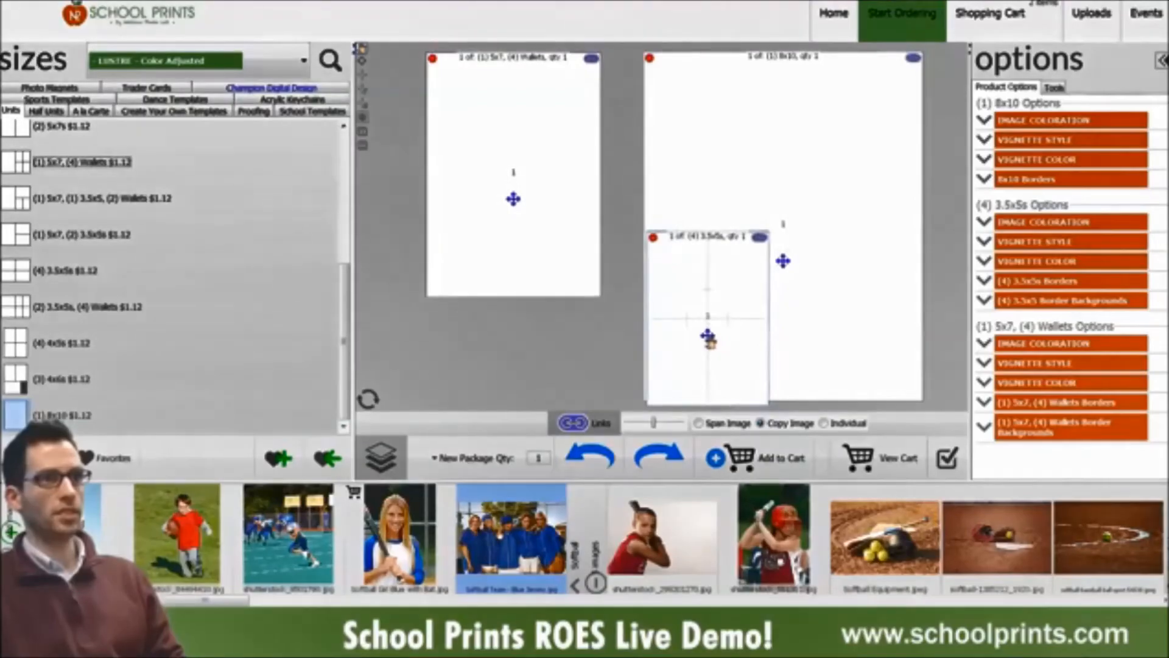
# Step: Save the new package as Package B in the School favorites and move its 3.5x5s off the 8x10
pyautogui.click(284, 458)
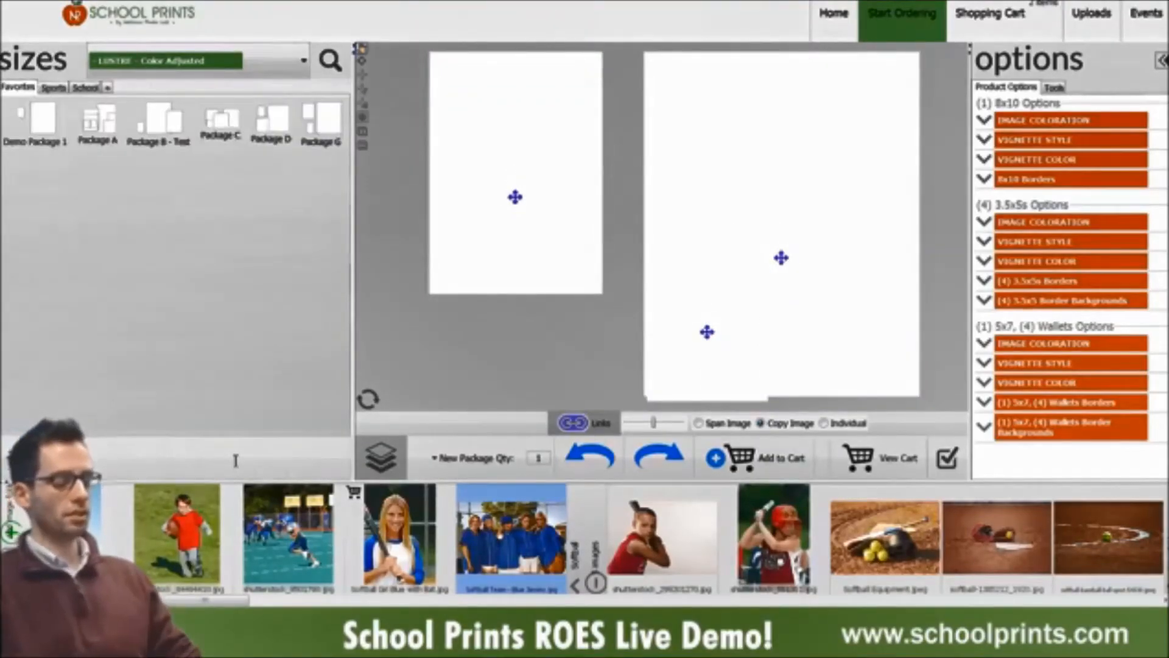
pyautogui.click(85, 89)
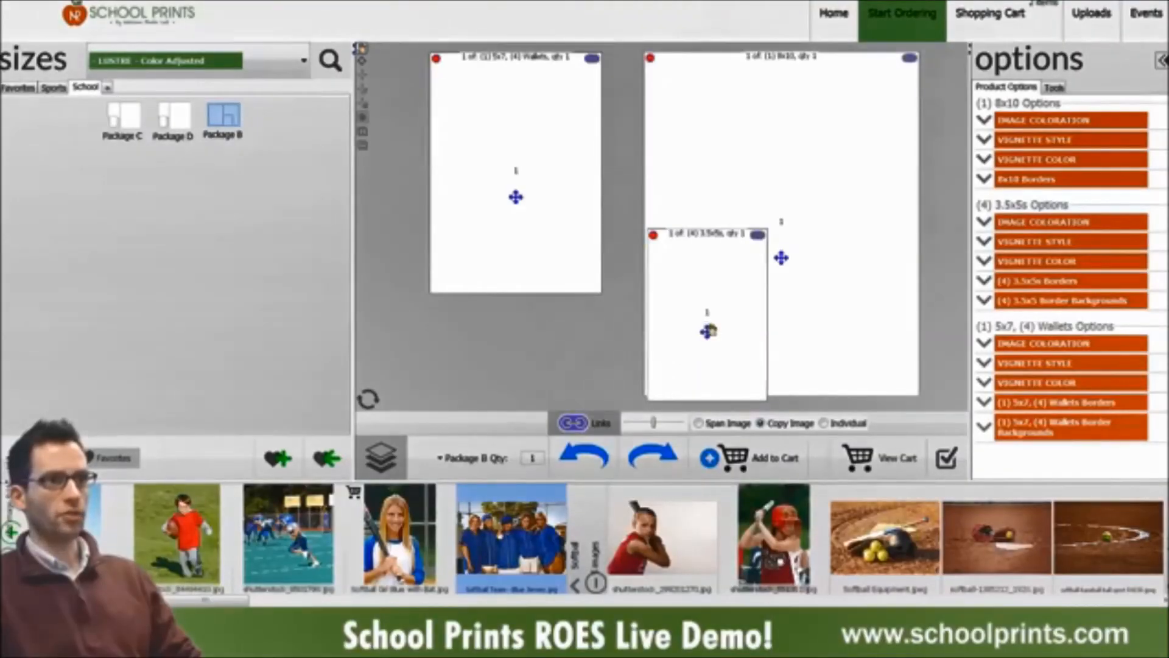
pyautogui.moveTo(711, 330); pyautogui.dragTo(573, 321)
# Step: Place the softball girl in blue photo in all Package B units and add the package to the cart
pyautogui.click(121, 460)
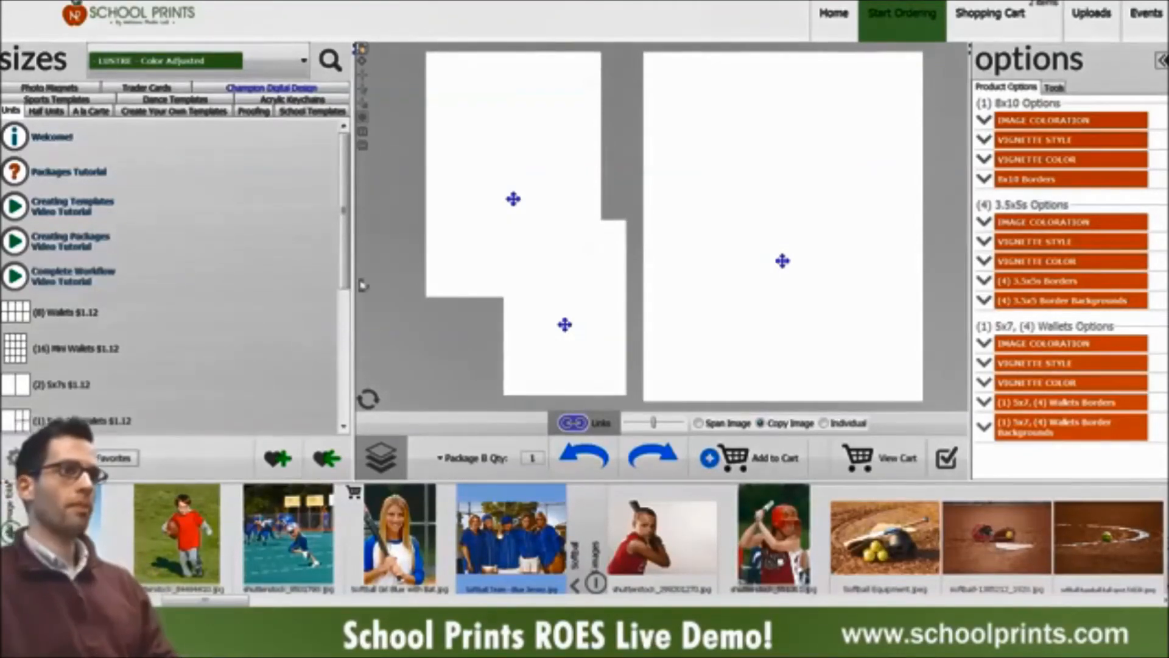
pyautogui.moveTo(513, 198); pyautogui.dragTo(478, 204)
pyautogui.moveTo(426, 539); pyautogui.dragTo(707, 303)
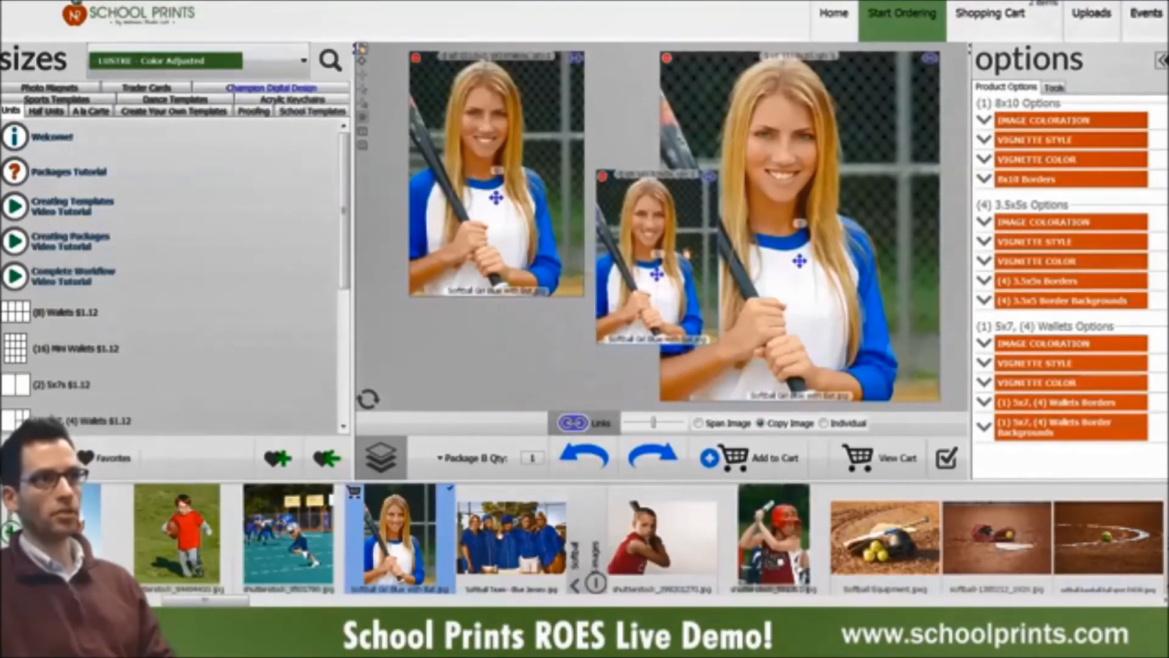
pyautogui.click(770, 453)
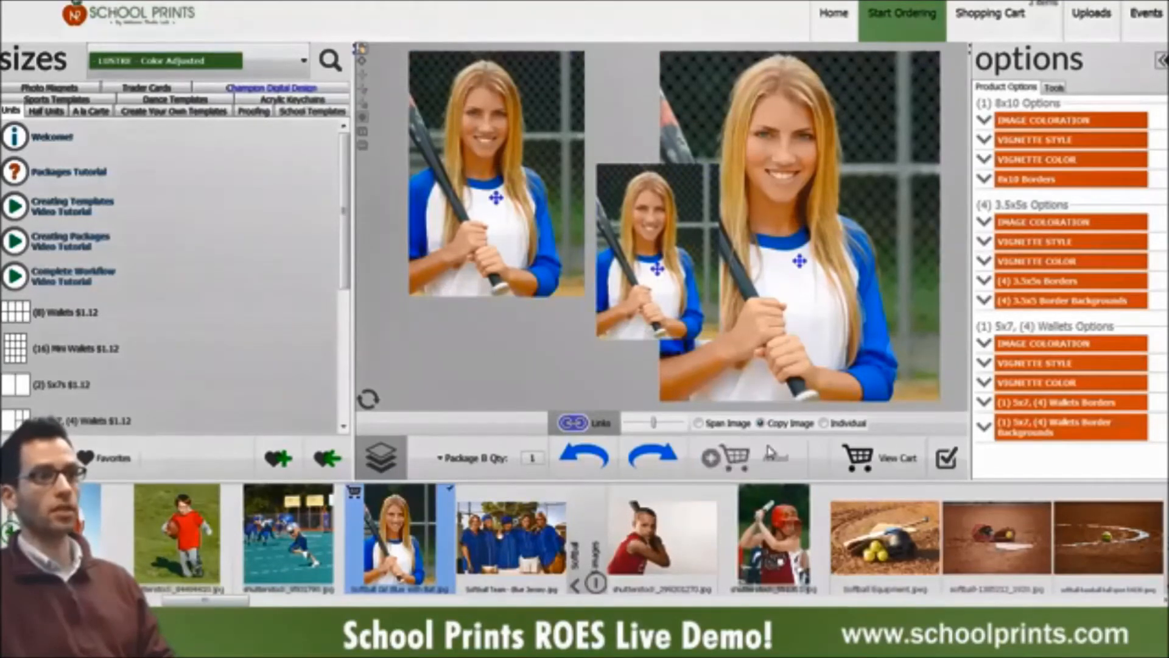
# Step: Remove the (2) 5x7s and (8) Wallets items from the shopping cart and return to ordering
pyautogui.click(990, 13)
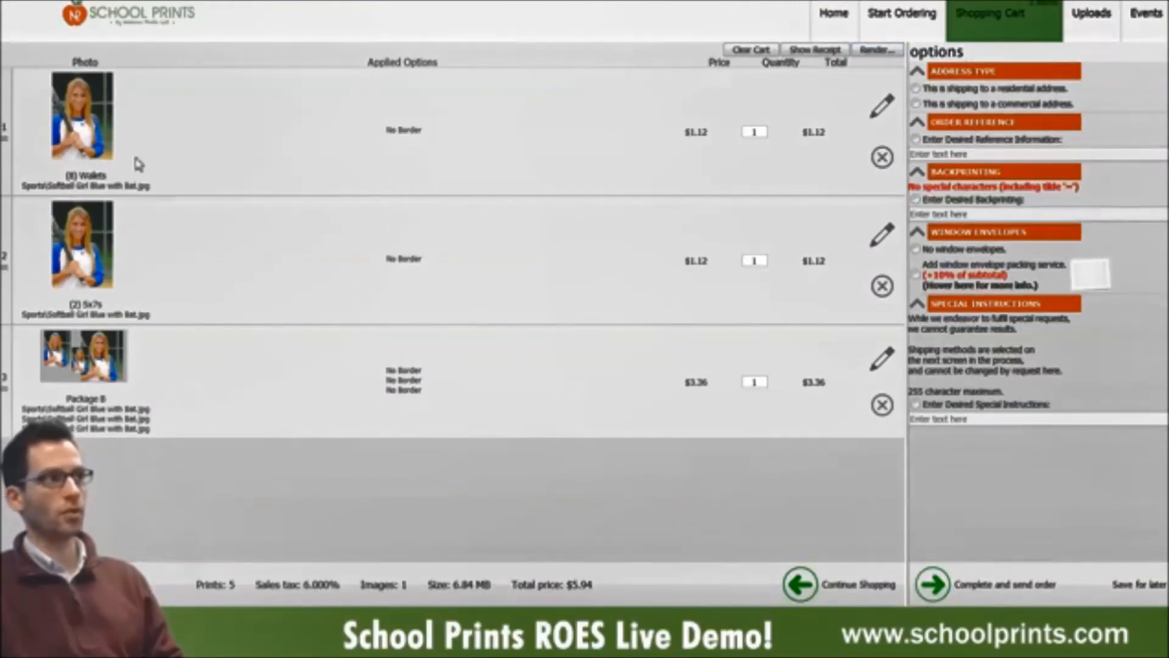
pyautogui.click(882, 286)
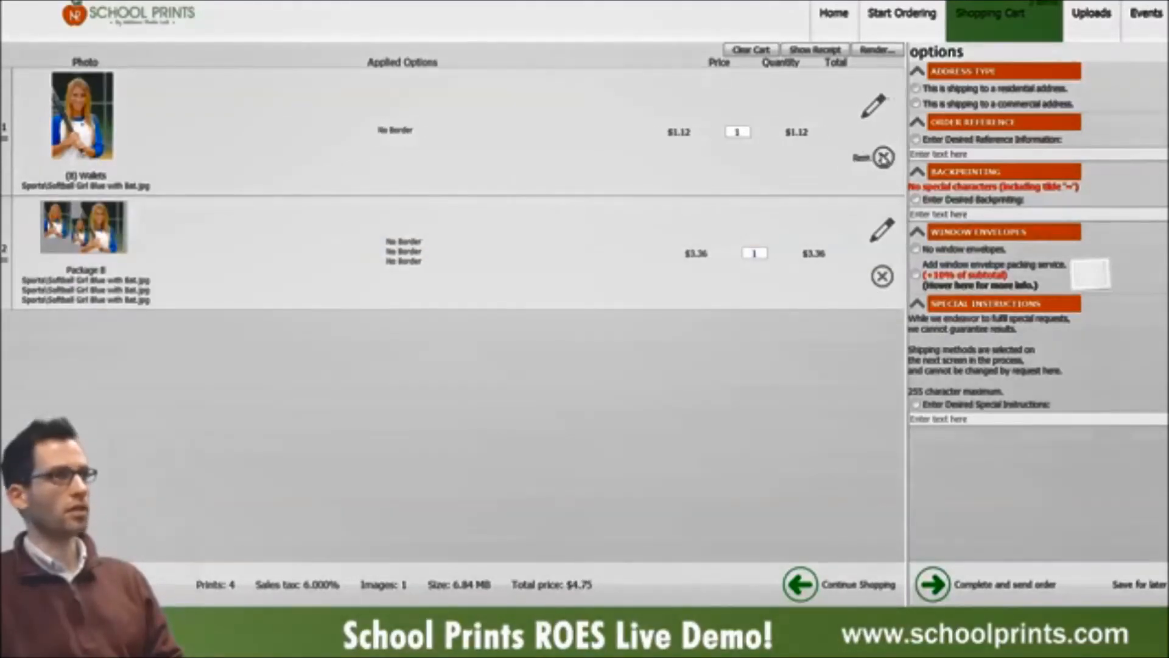
pyautogui.click(882, 157)
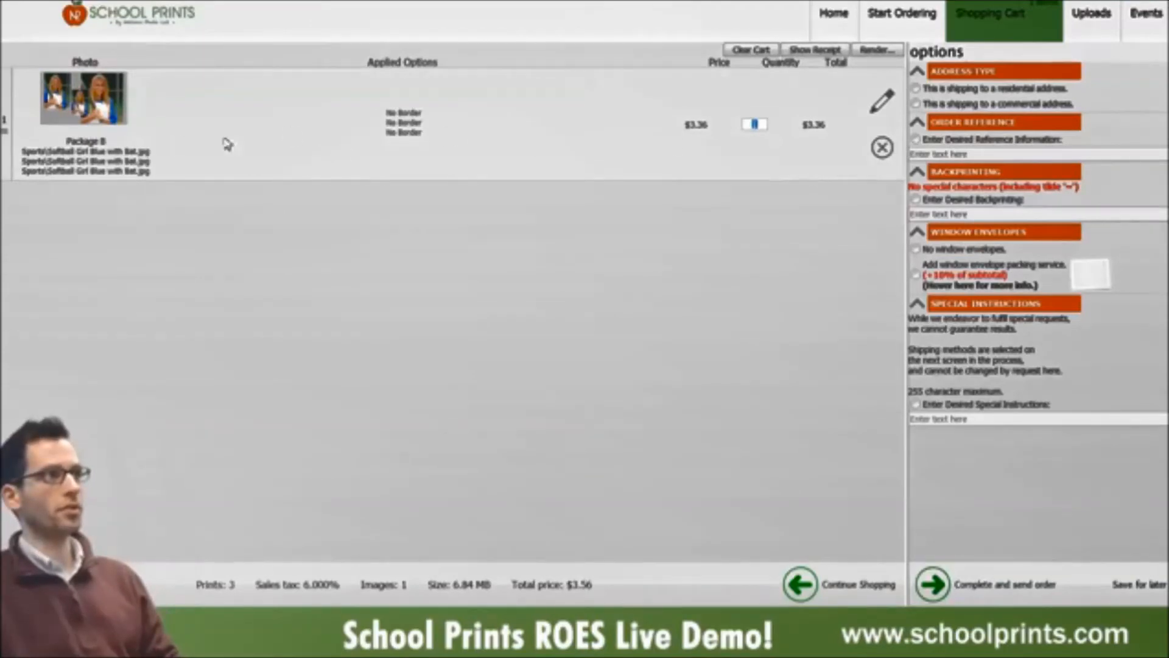
pyautogui.click(905, 20)
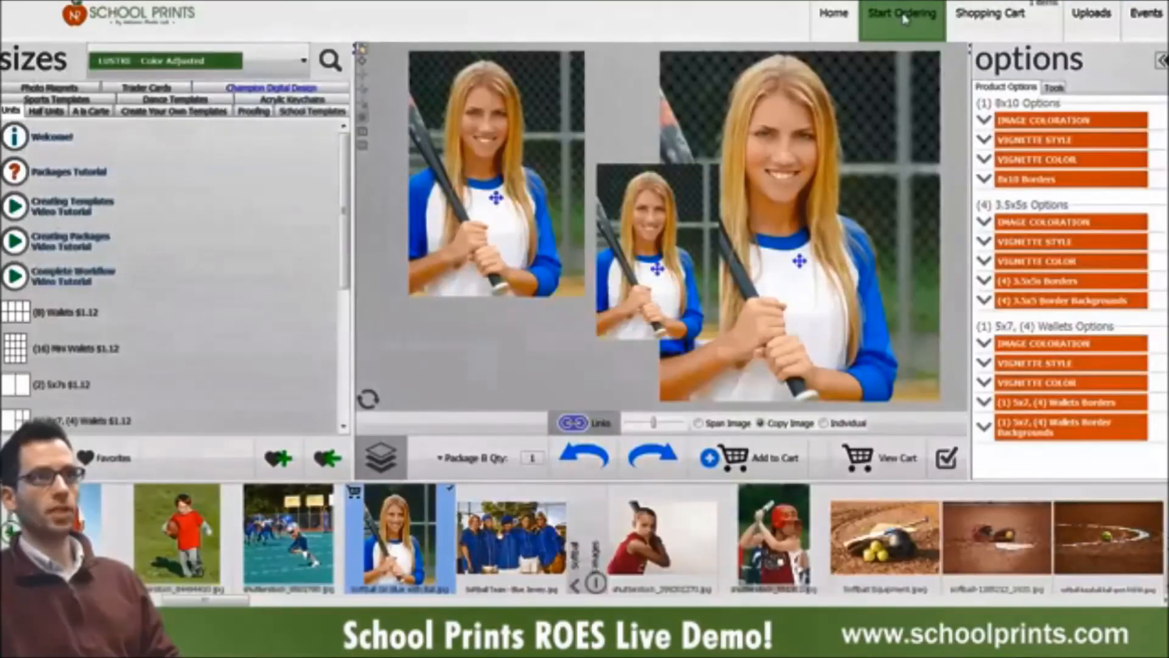
# Step: View the Creating Templates video tutorial page and the list of Trader Cards products
pyautogui.click(67, 206)
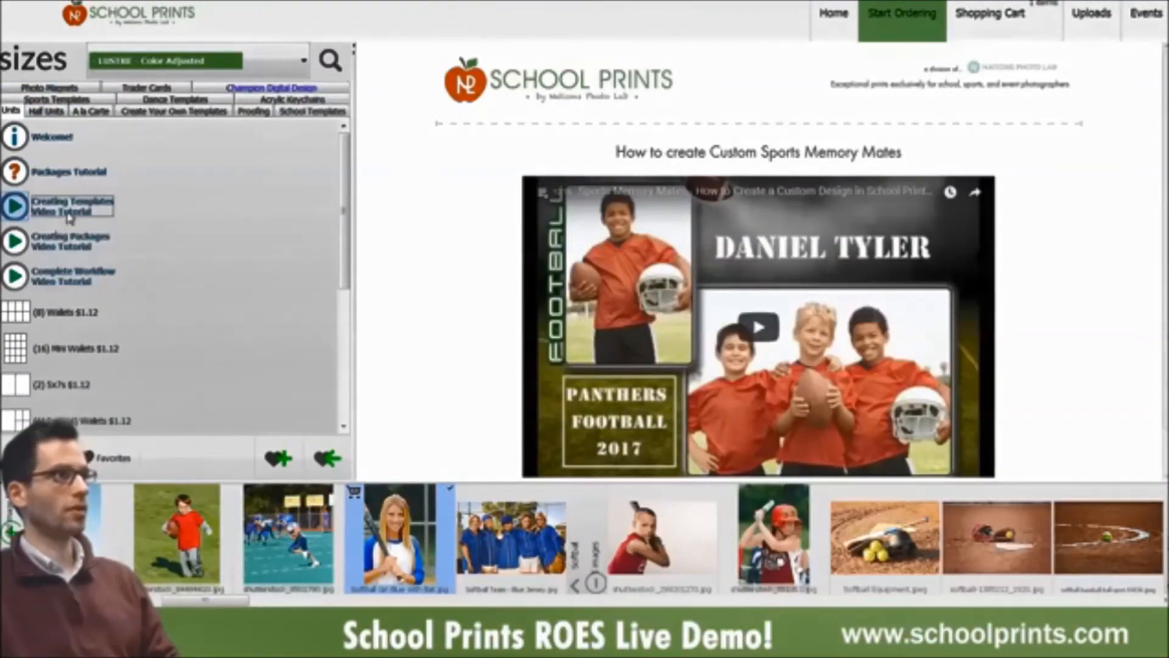
pyautogui.click(164, 89)
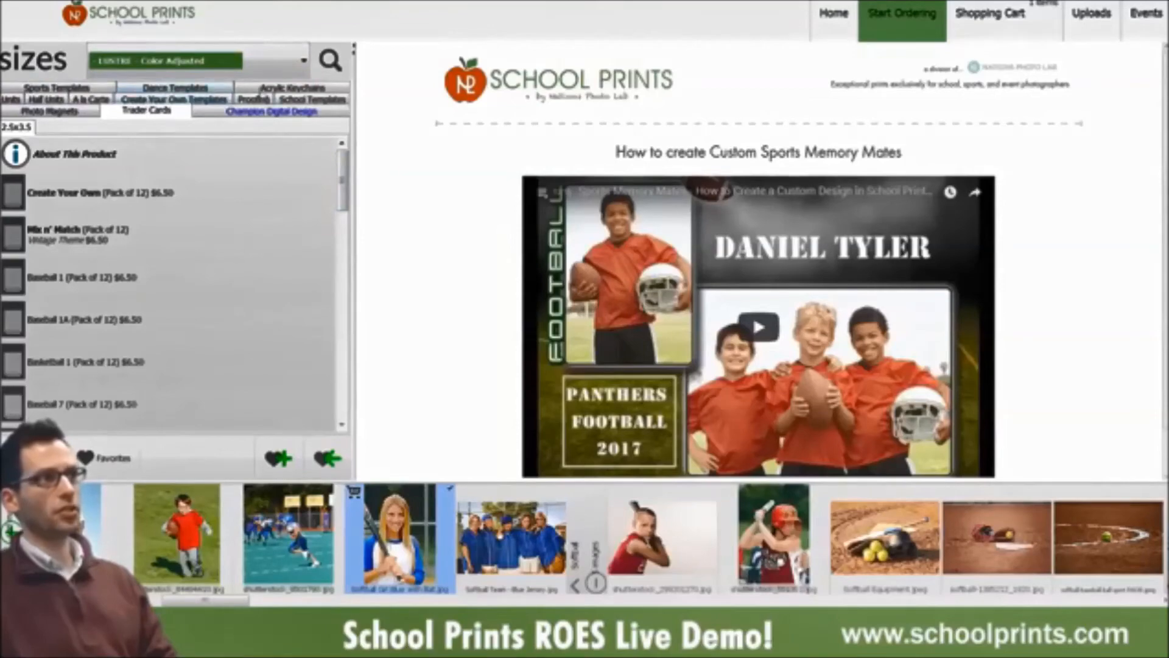
# Step: Preview the Champion Digital Design baseball 8x10 Memory Mate (Layout 4) and the softball 3-Inch Button (Layout 2)
pyautogui.click(272, 113)
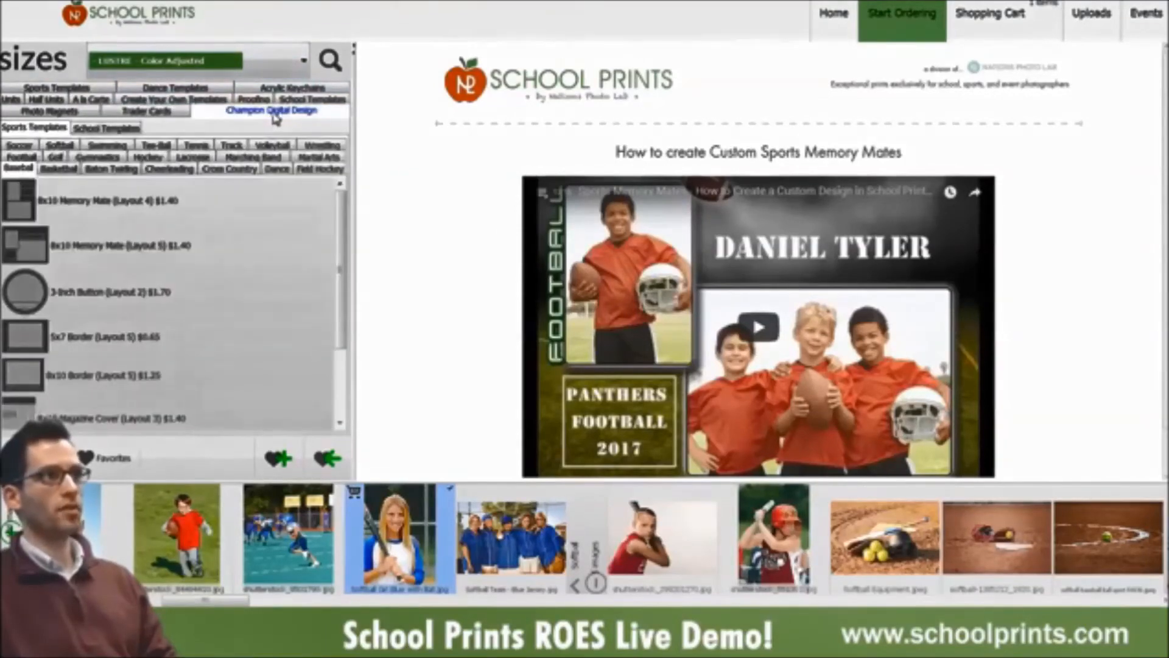
pyautogui.click(98, 239)
pyautogui.click(97, 200)
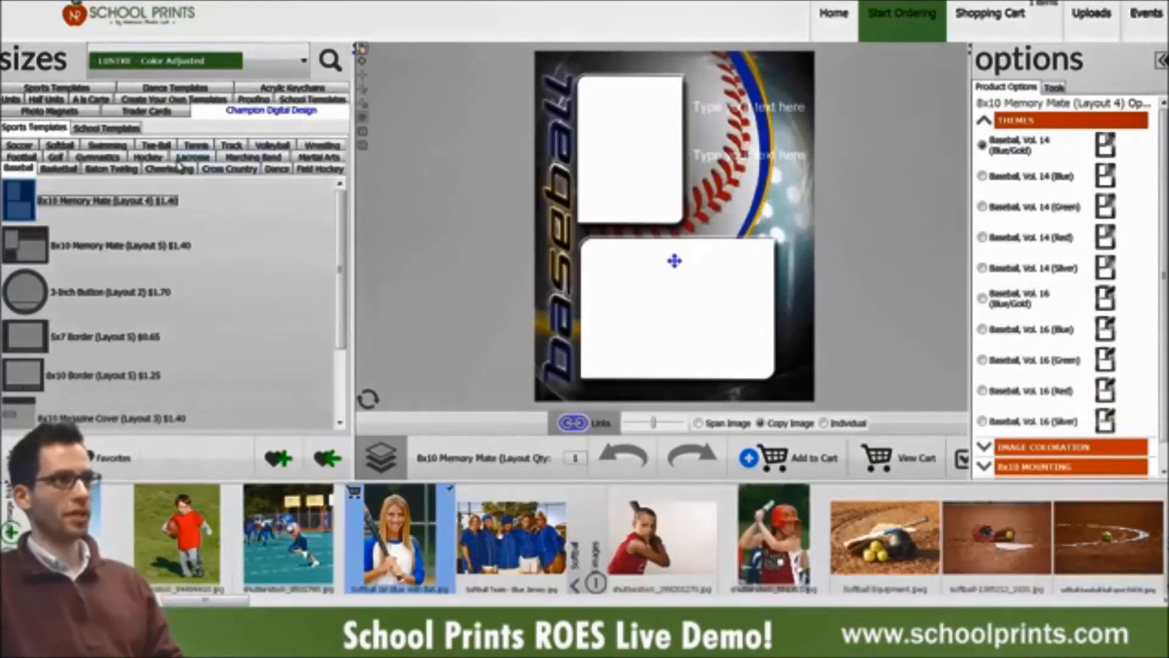
pyautogui.click(60, 145)
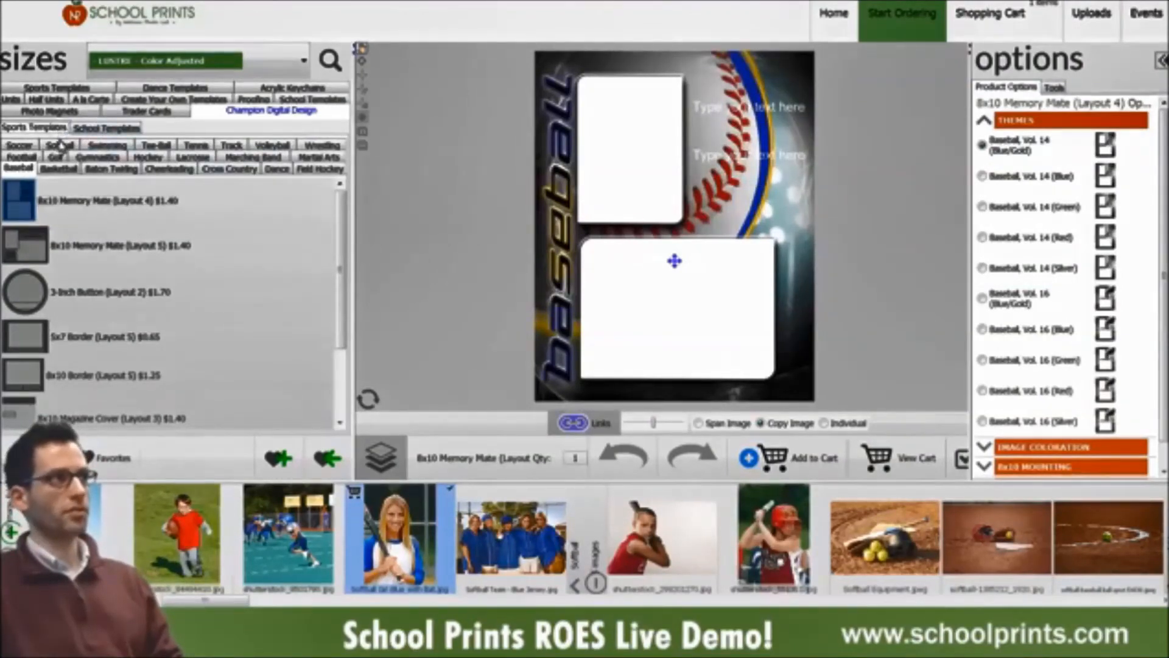
pyautogui.click(101, 247)
pyautogui.click(101, 292)
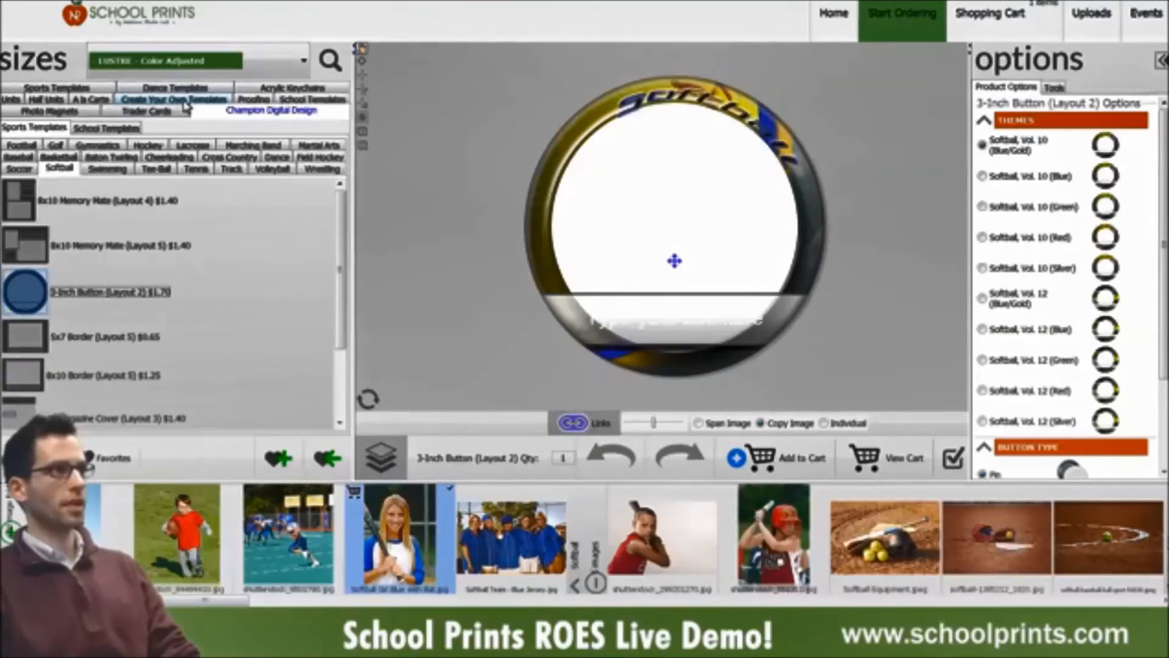
# Step: Open the editable 8x10 Memory Mate 1 layout from the Create Your Own Templates products and select its upper text node
pyautogui.click(186, 101)
pyautogui.moveTo(348, 209); pyautogui.dragTo(347, 199)
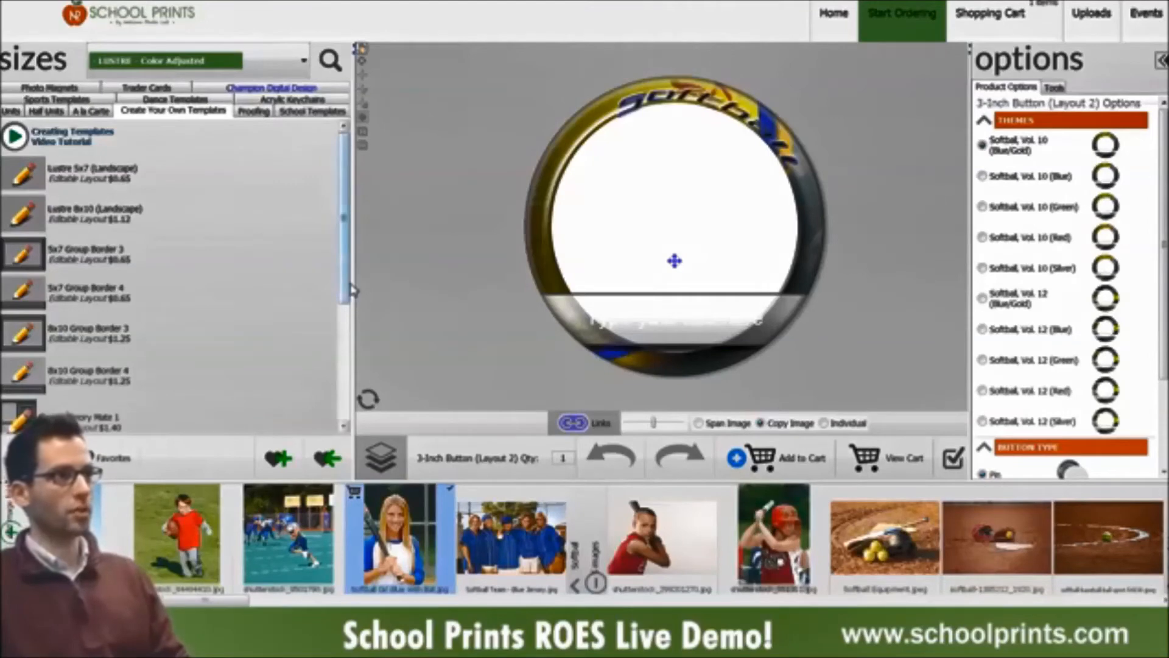
pyautogui.scroll(-3, 350, 290)
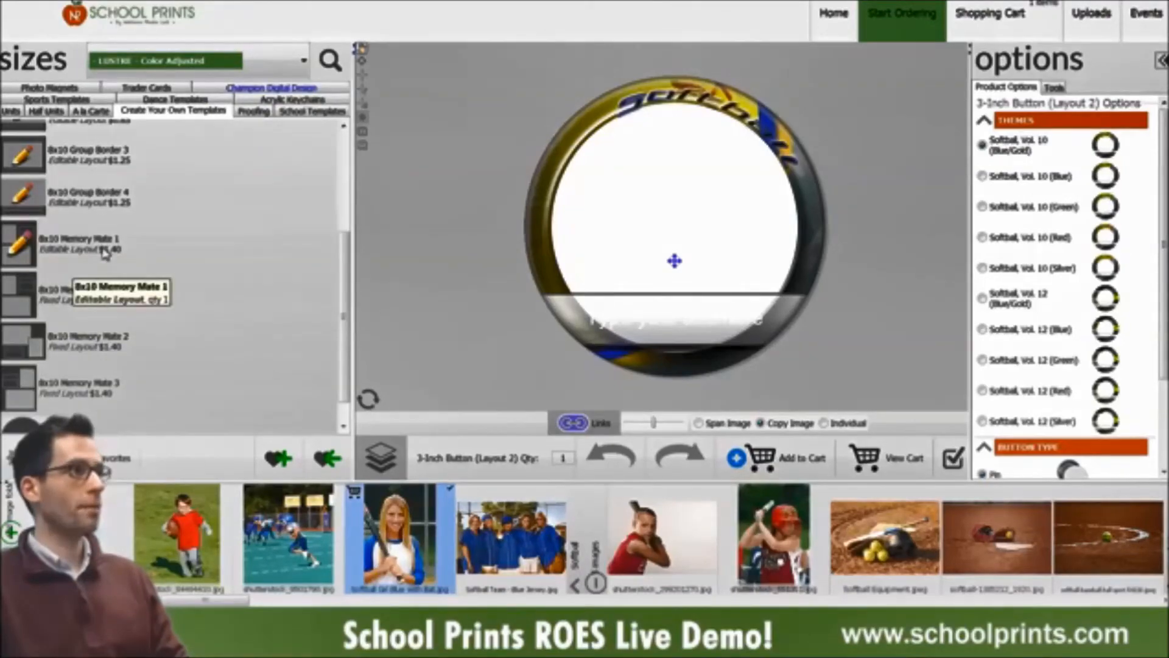
pyautogui.click(102, 255)
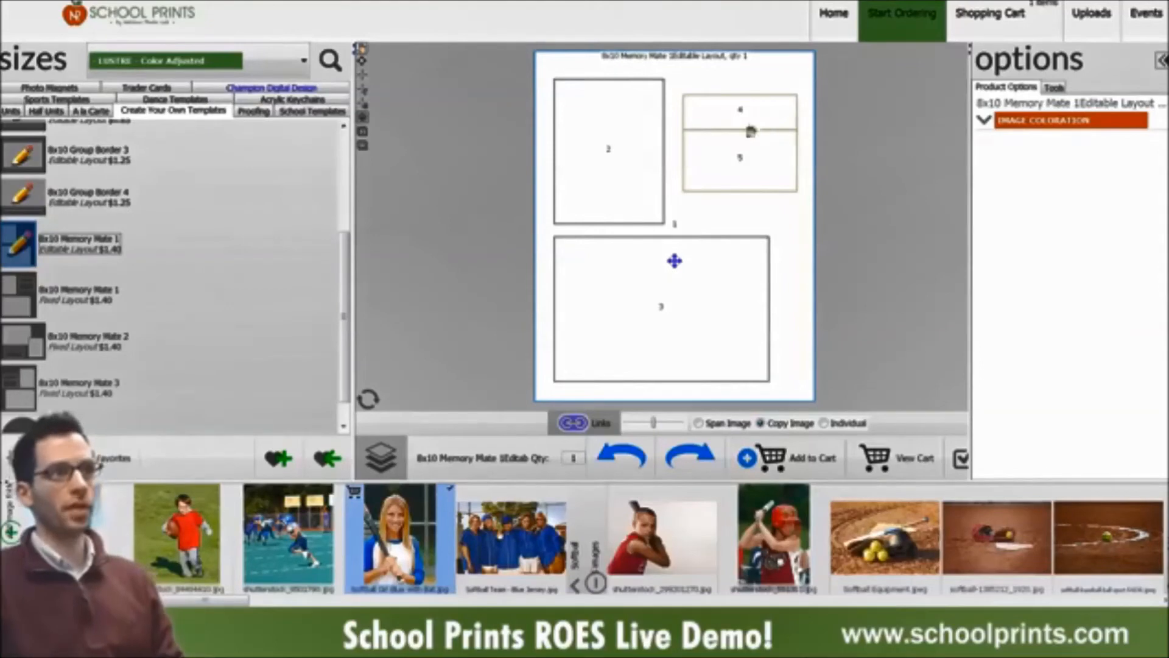
pyautogui.click(743, 174)
pyautogui.click(745, 115)
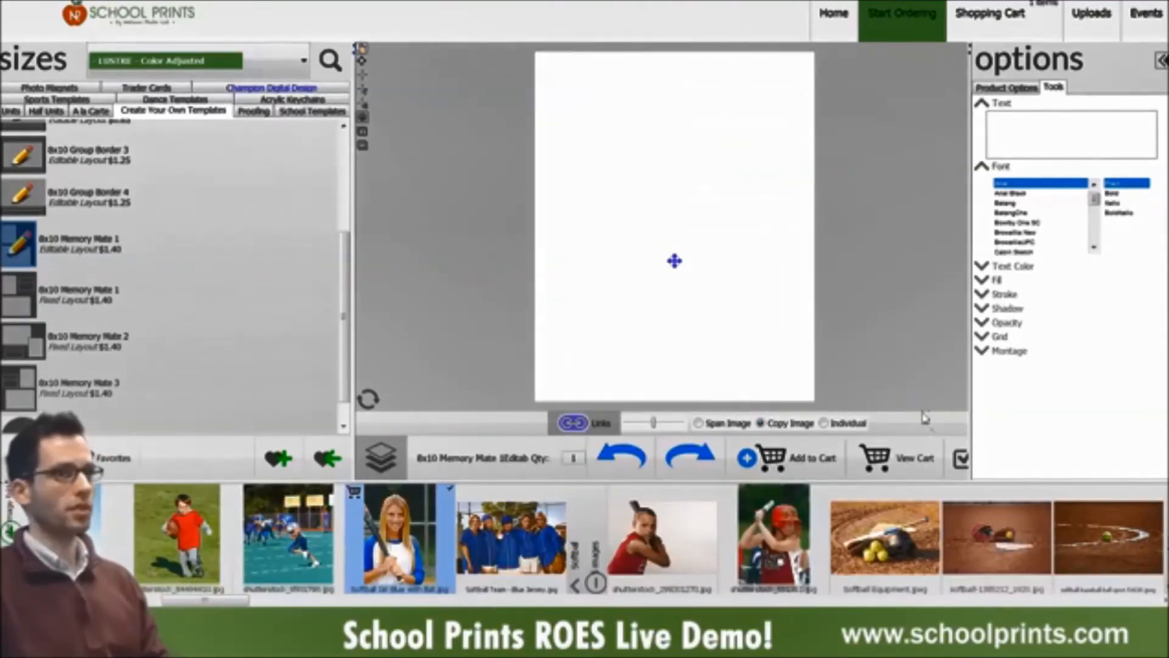
# Step: Fill the Memory Mate background with softball-1385212_1920.jpg and place the red-jersey batter photo in the lower frame and the red-helmet batter photo in the upper frame
pyautogui.moveTo(230, 600); pyautogui.dragTo(270, 601)
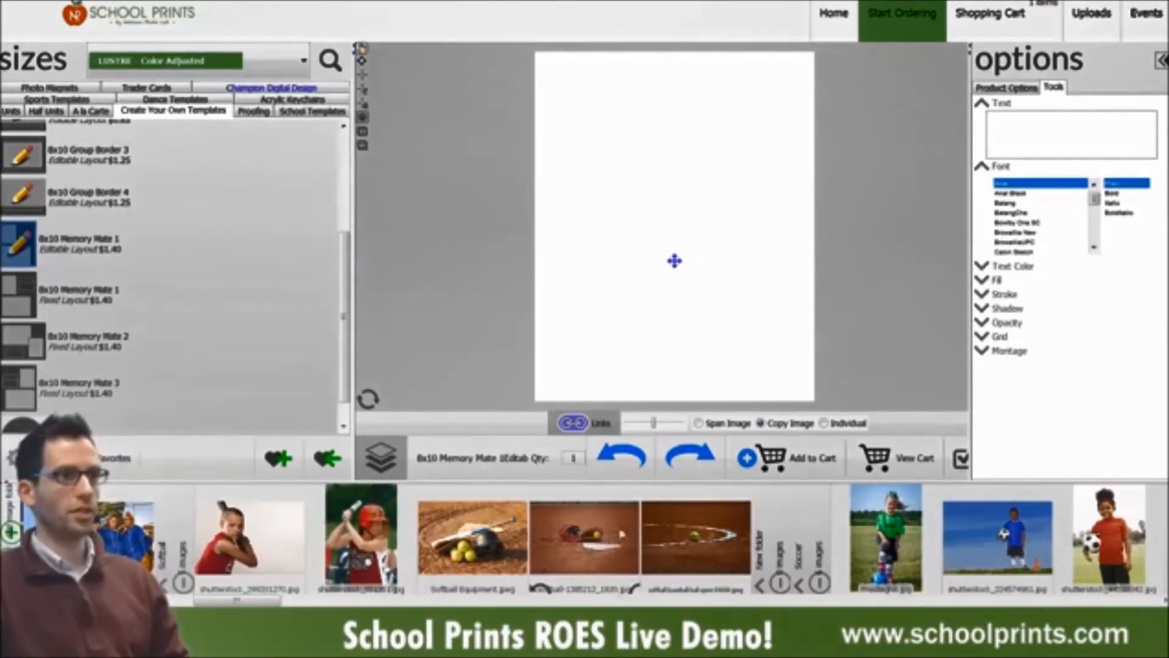
pyautogui.moveTo(585, 560); pyautogui.dragTo(797, 345)
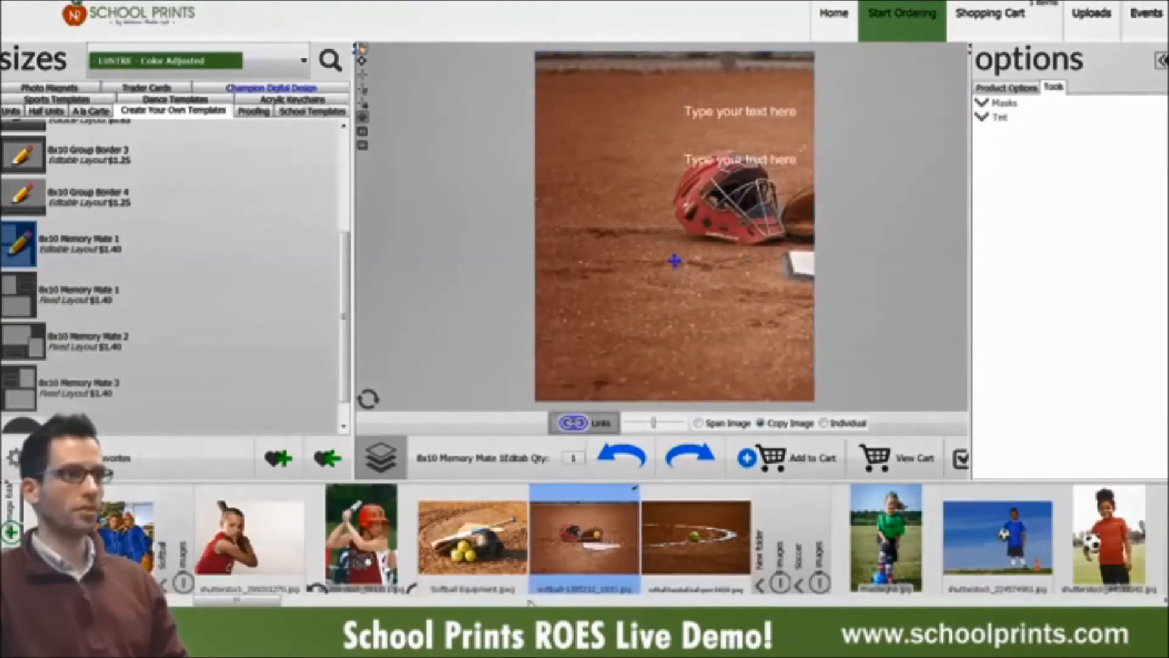
pyautogui.moveTo(249, 536); pyautogui.dragTo(664, 311)
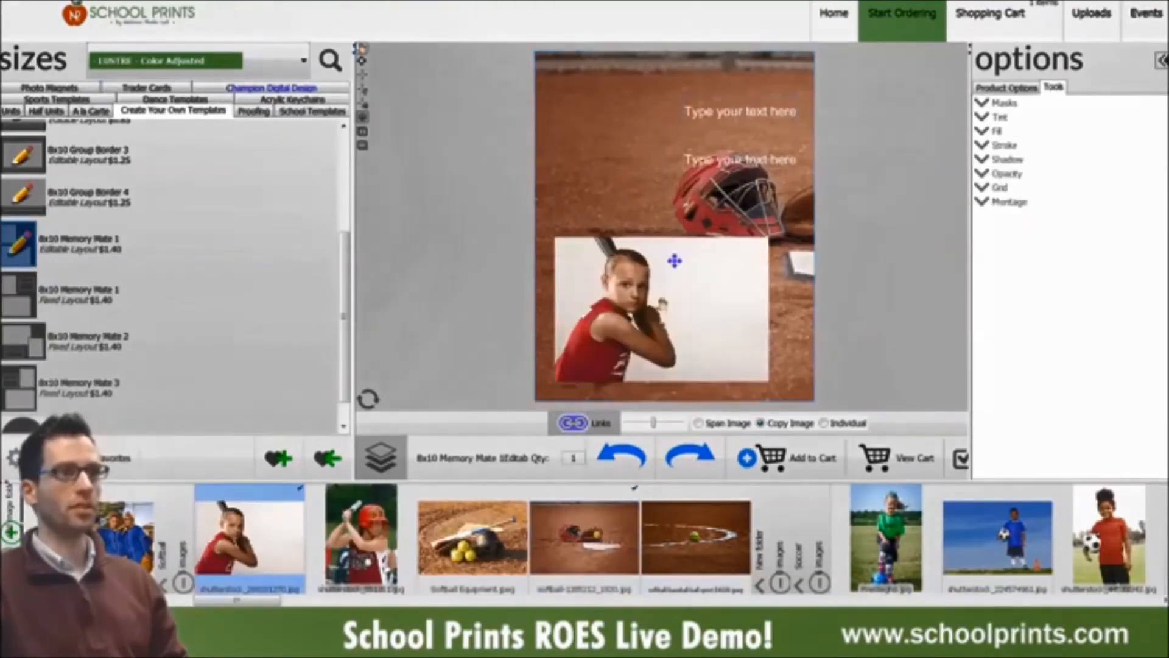
pyautogui.moveTo(361, 535); pyautogui.dragTo(609, 152)
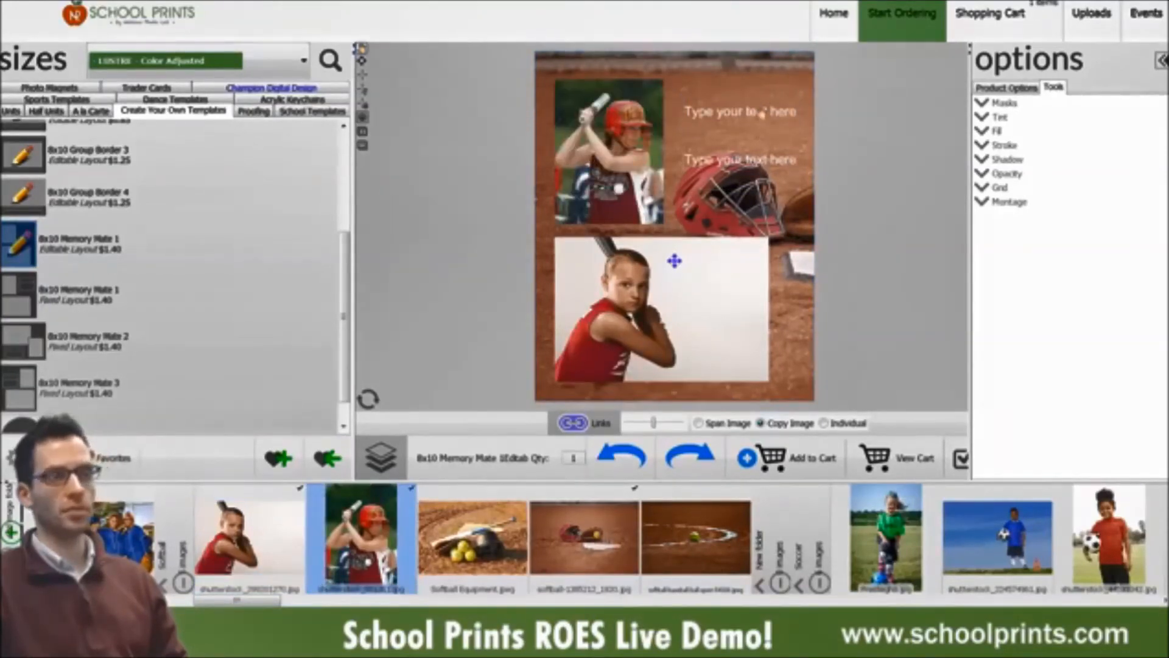
# Step: Enlarge both batter photos within their frames and shift the lower photo slightly to the right
pyautogui.scroll(4, 715, 308)
pyautogui.moveTo(699, 303); pyautogui.dragTo(725, 300)
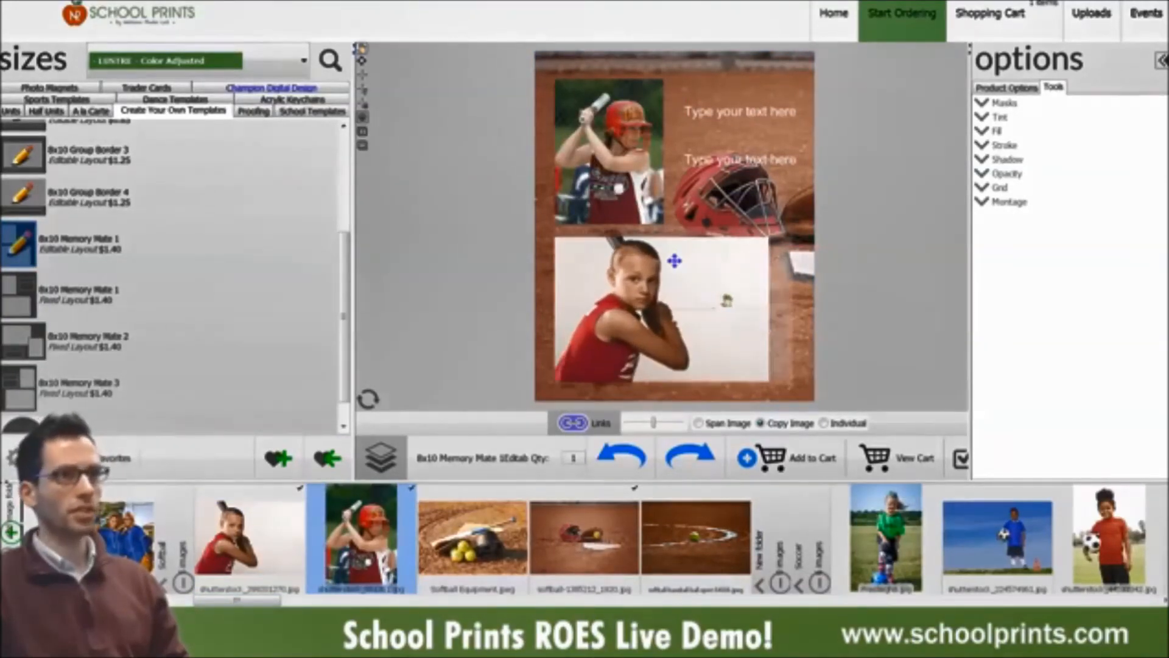
pyautogui.scroll(3, 609, 155)
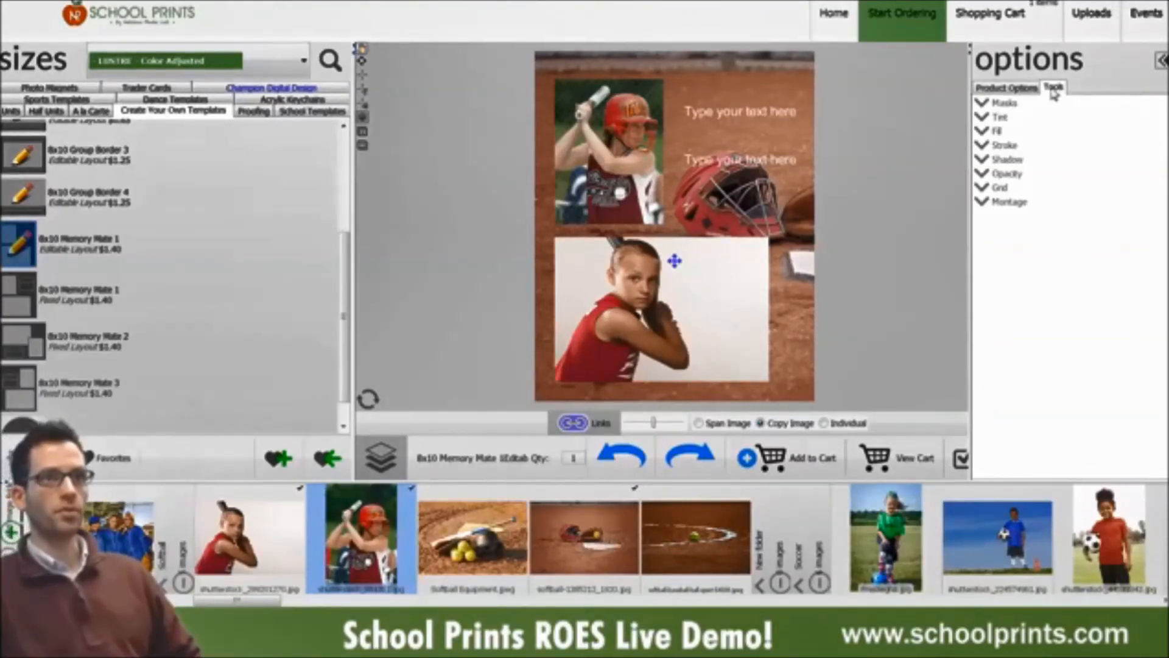
# Step: Set the upper text line to "Team Name" in bold Franklin Gothic Medium
pyautogui.click(741, 110)
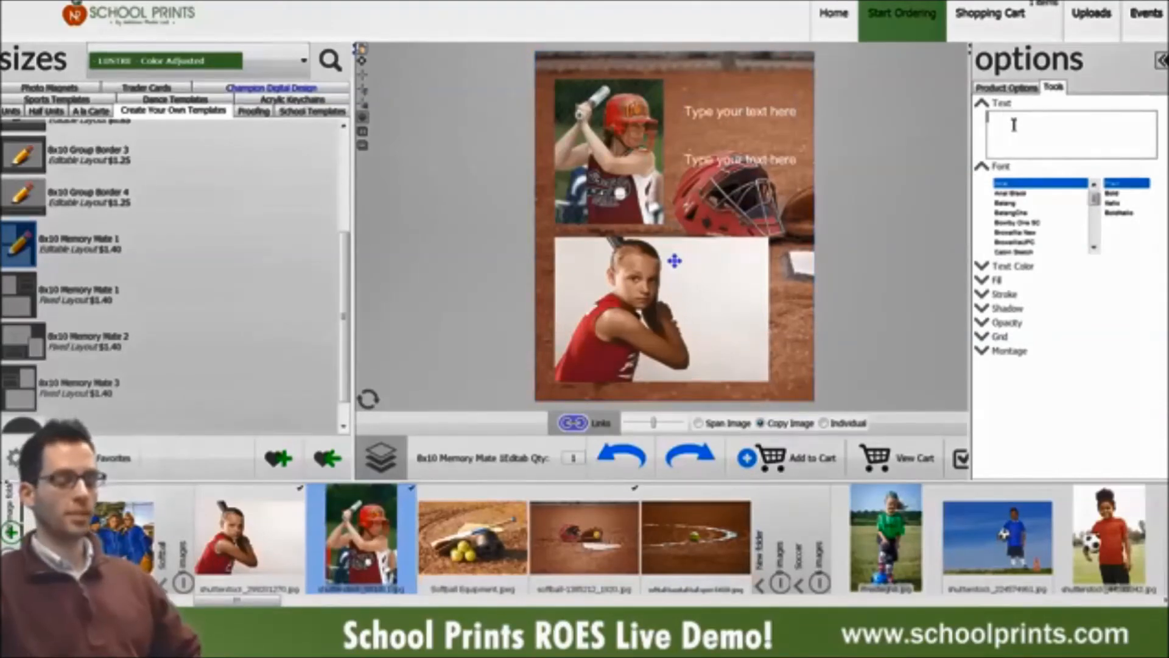
pyautogui.write('Team Name')
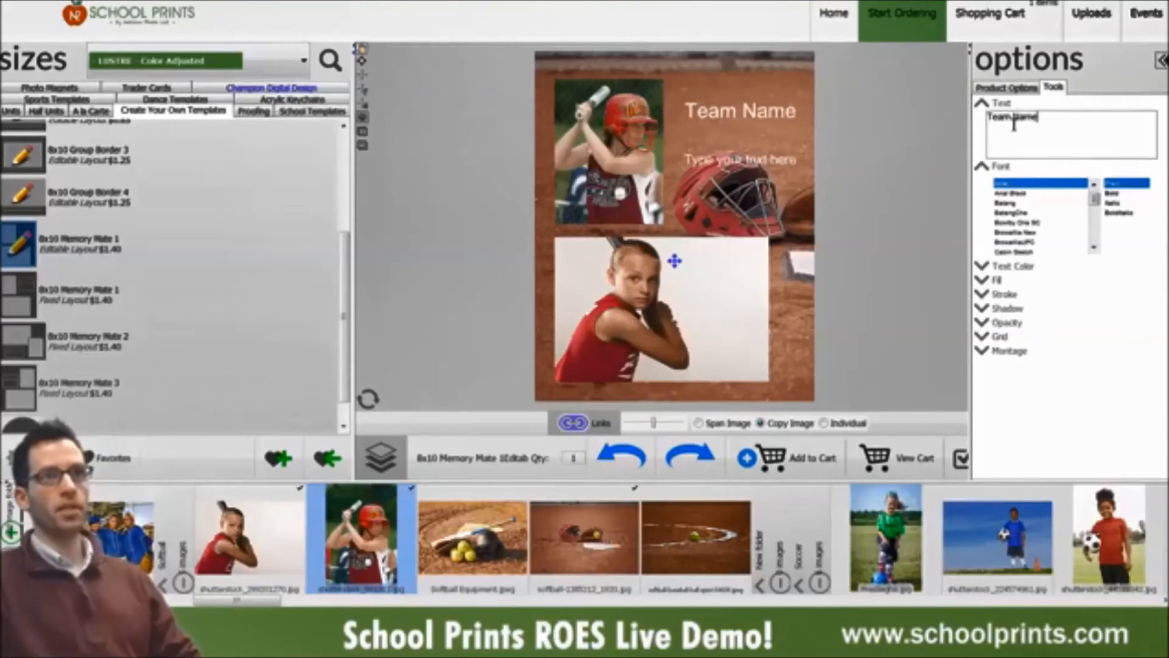
pyautogui.click(1012, 193)
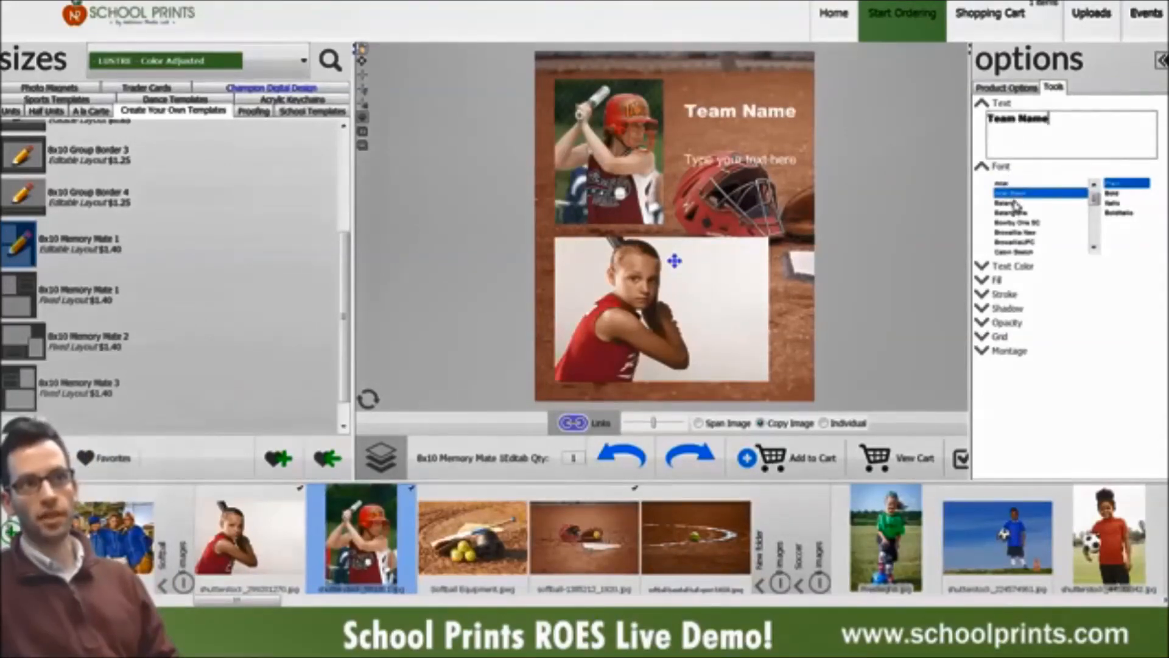
pyautogui.click(1020, 224)
pyautogui.moveTo(1095, 238); pyautogui.dragTo(1095, 214)
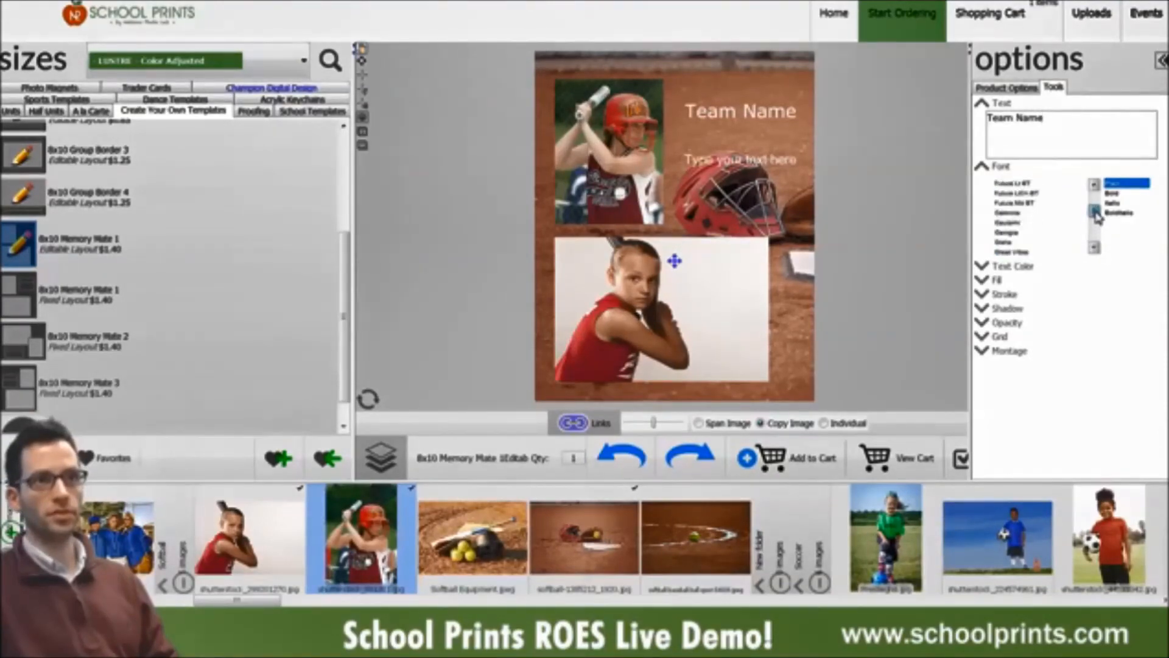
pyautogui.click(1021, 210)
pyautogui.click(1022, 184)
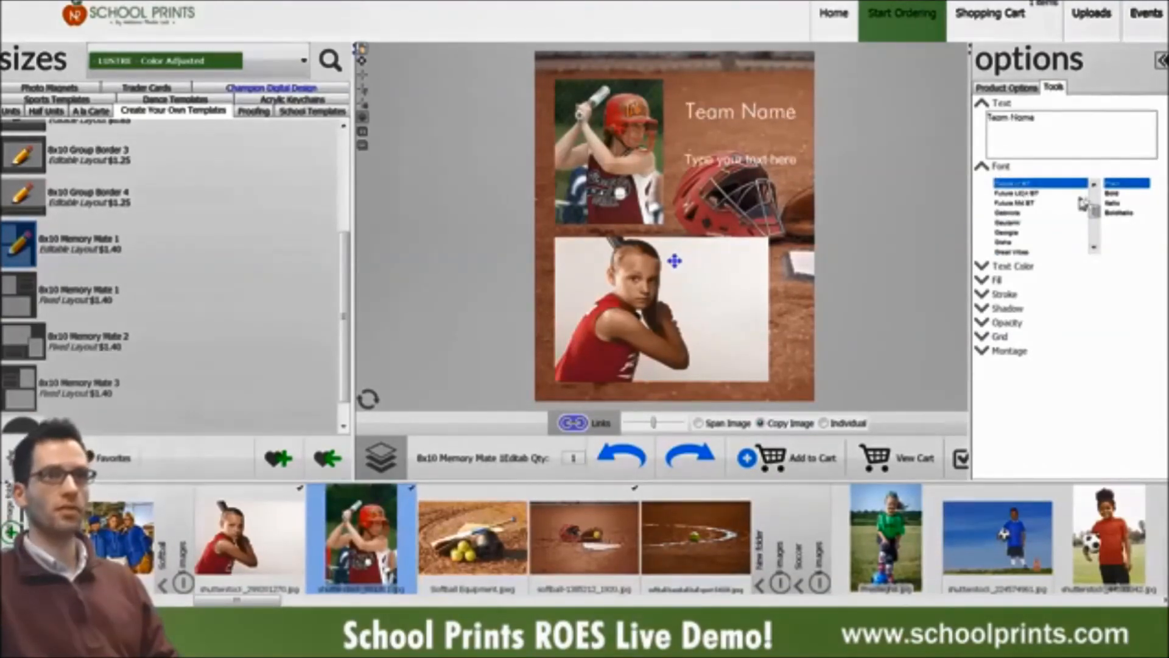
pyautogui.scroll(2, 1031, 226)
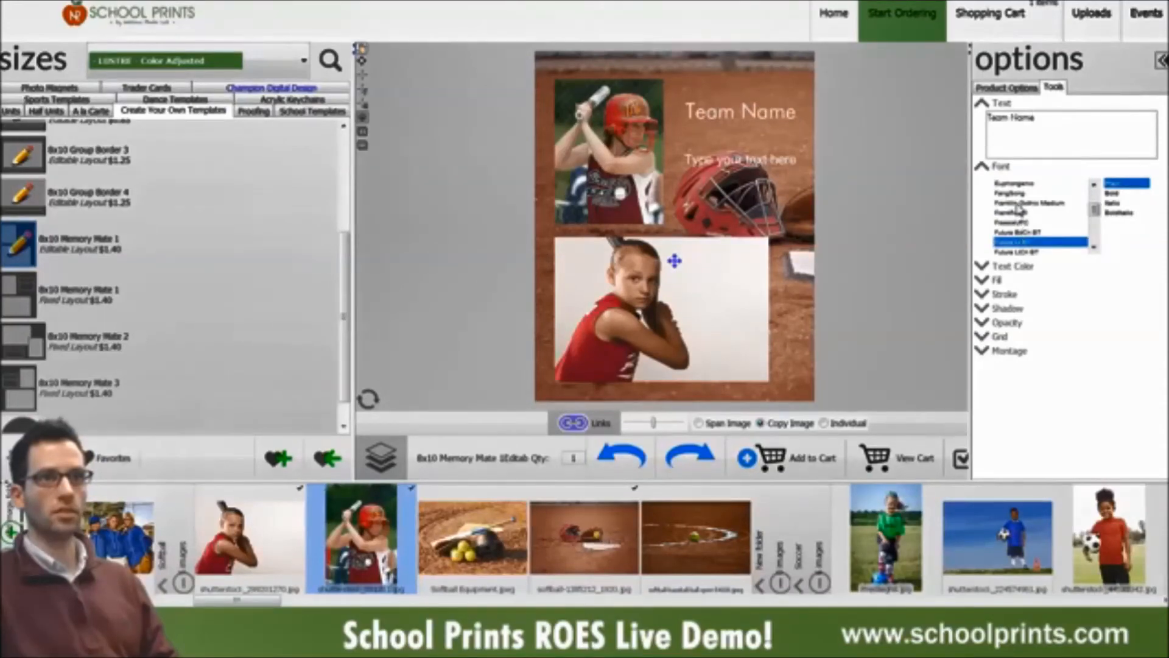
pyautogui.click(1018, 202)
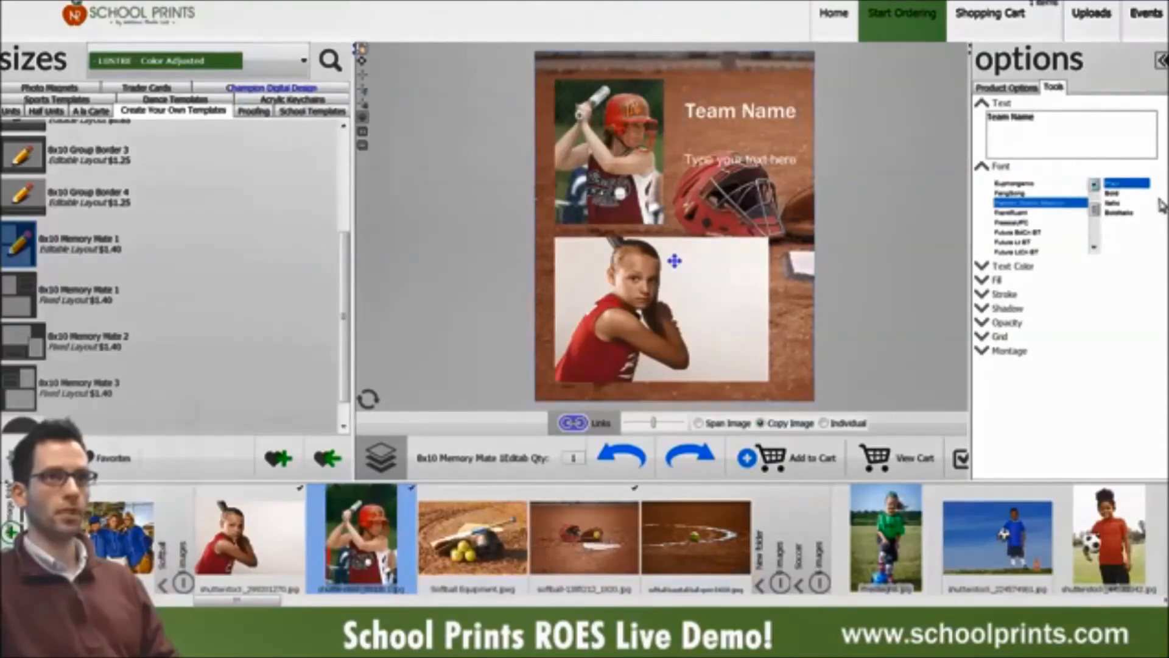
pyautogui.click(1126, 194)
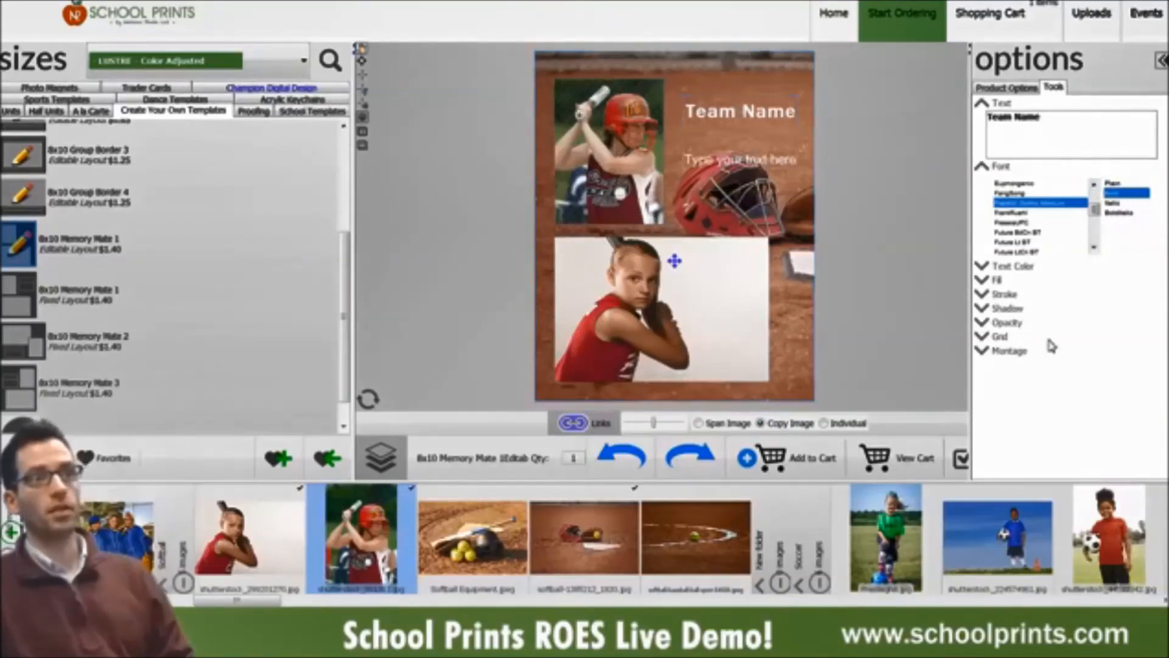
# Step: Try several sampled text colors on the "Team Name" line and finish with a dark red
pyautogui.click(987, 167)
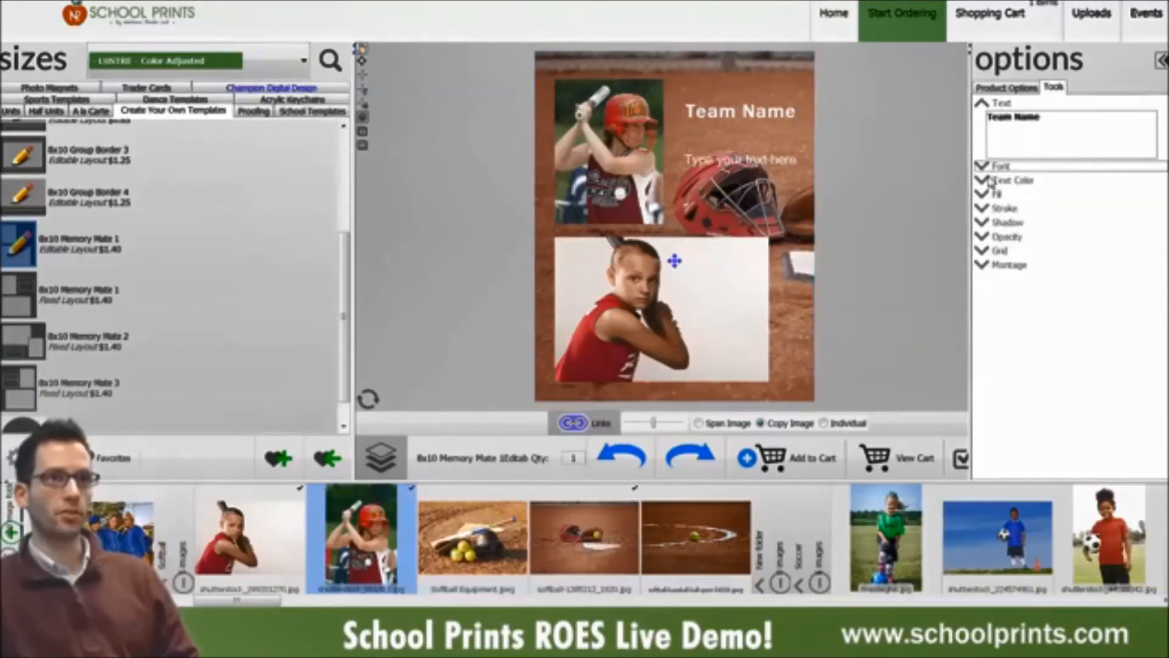
pyautogui.click(987, 180)
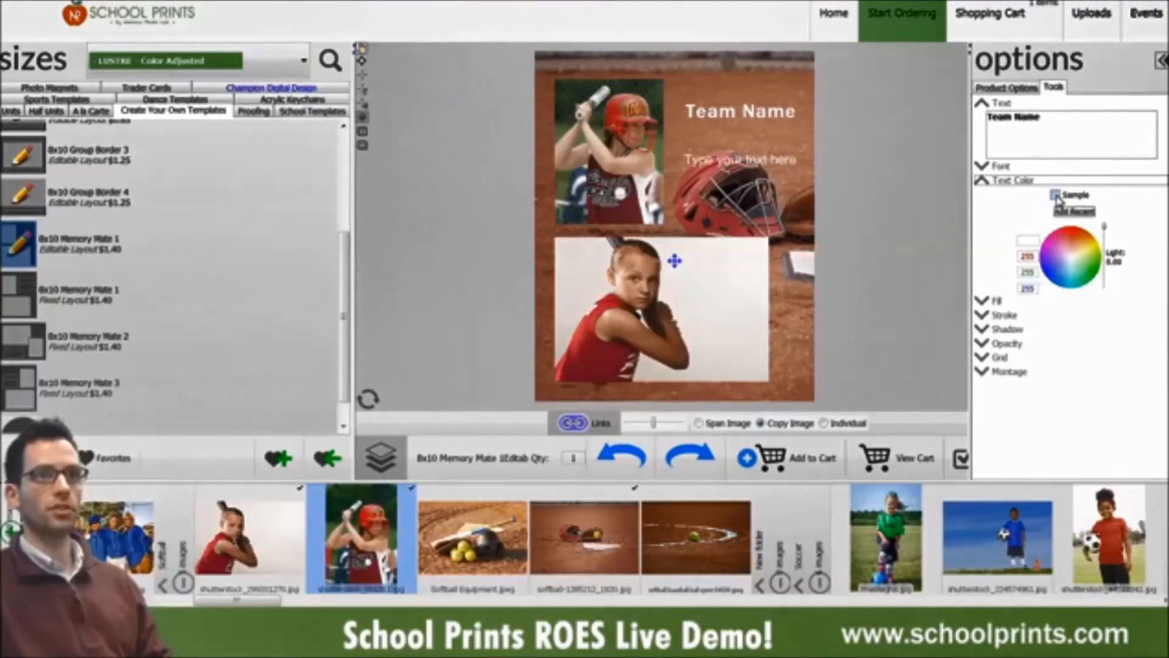
pyautogui.click(1055, 195)
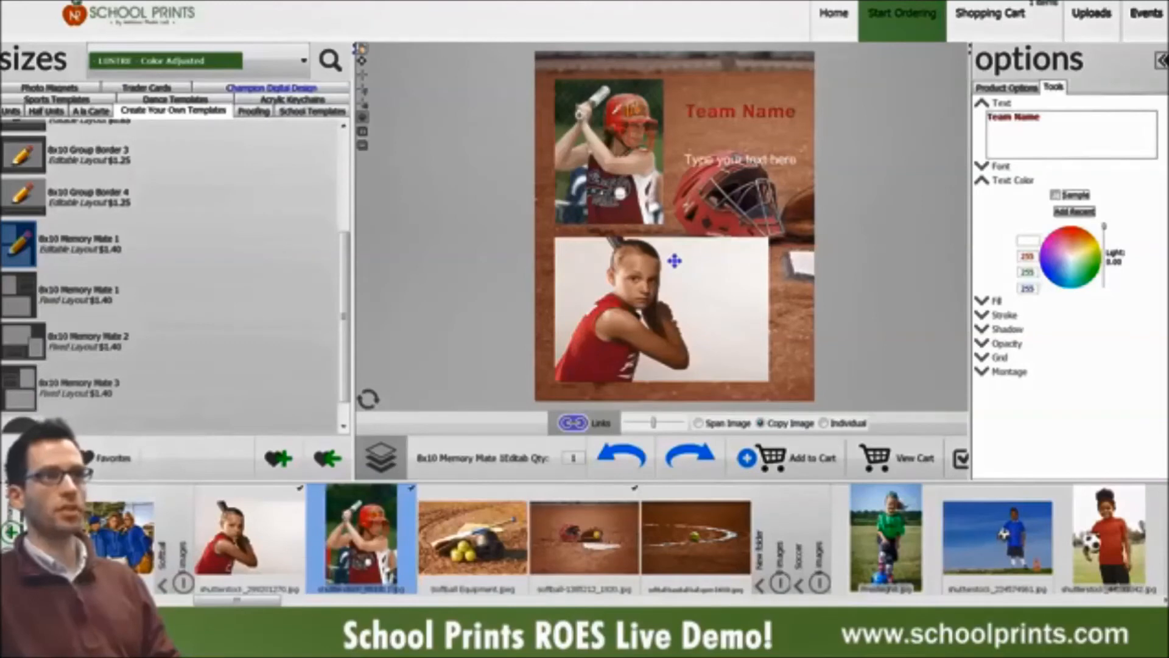
pyautogui.click(1056, 194)
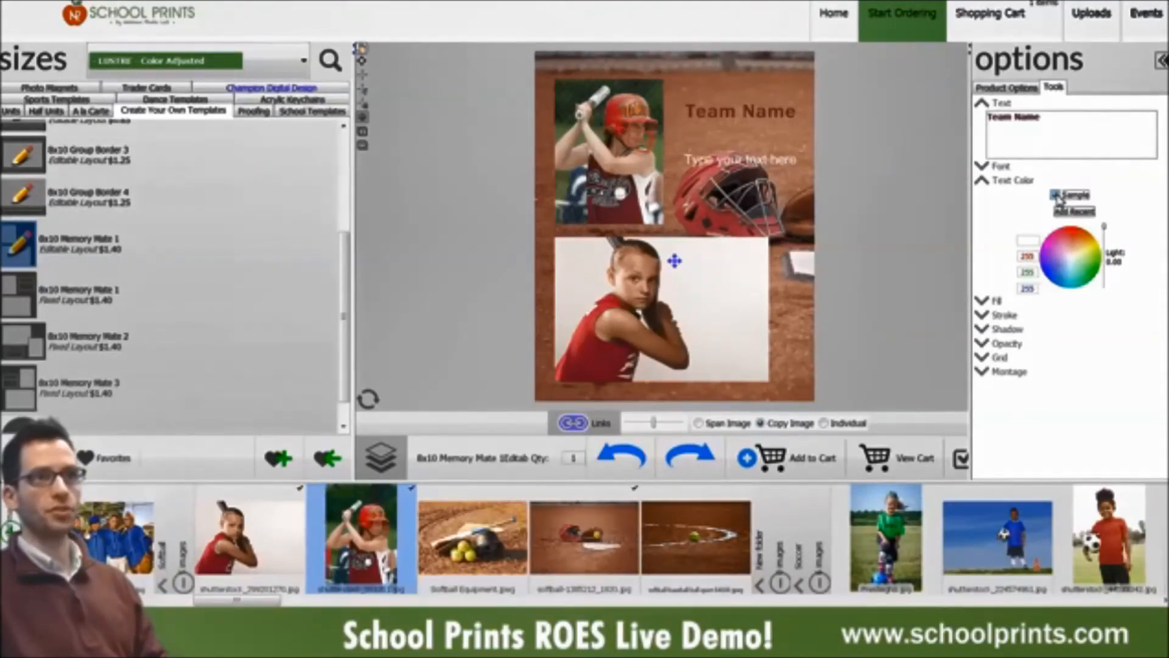
pyautogui.click(742, 283)
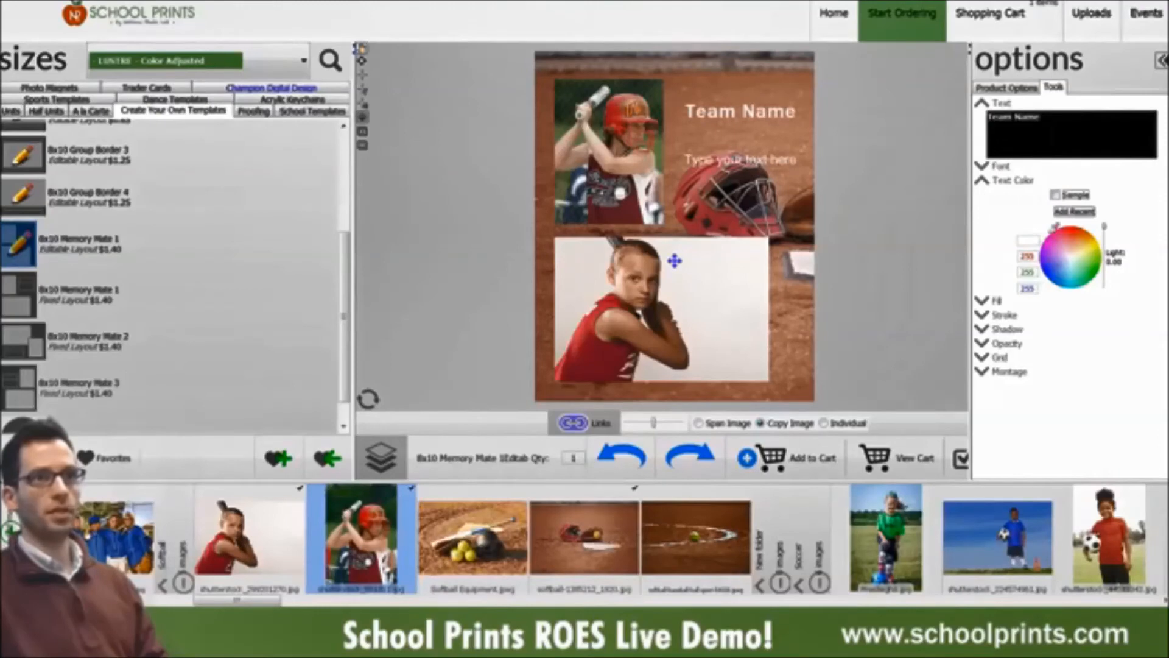
pyautogui.click(1056, 195)
pyautogui.click(760, 108)
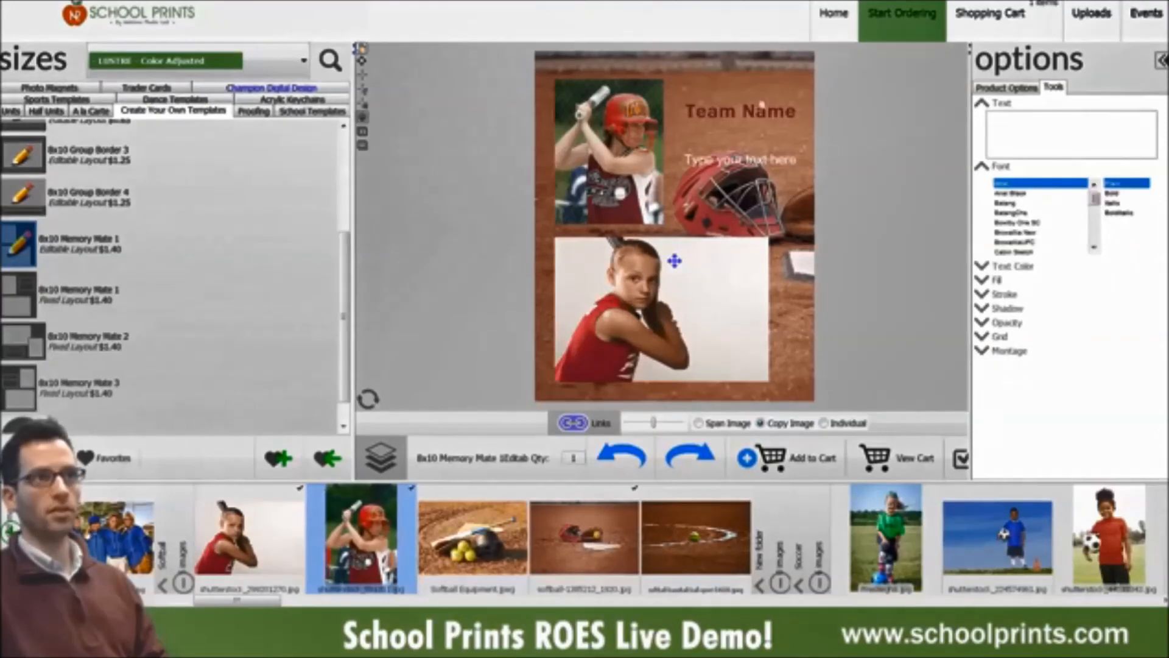
# Step: Enlarge the "Team Name" text box to about 3.8 wide by 1.3 high and move it slightly right, clear of the upper photo
pyautogui.click(1021, 88)
pyautogui.click(750, 112)
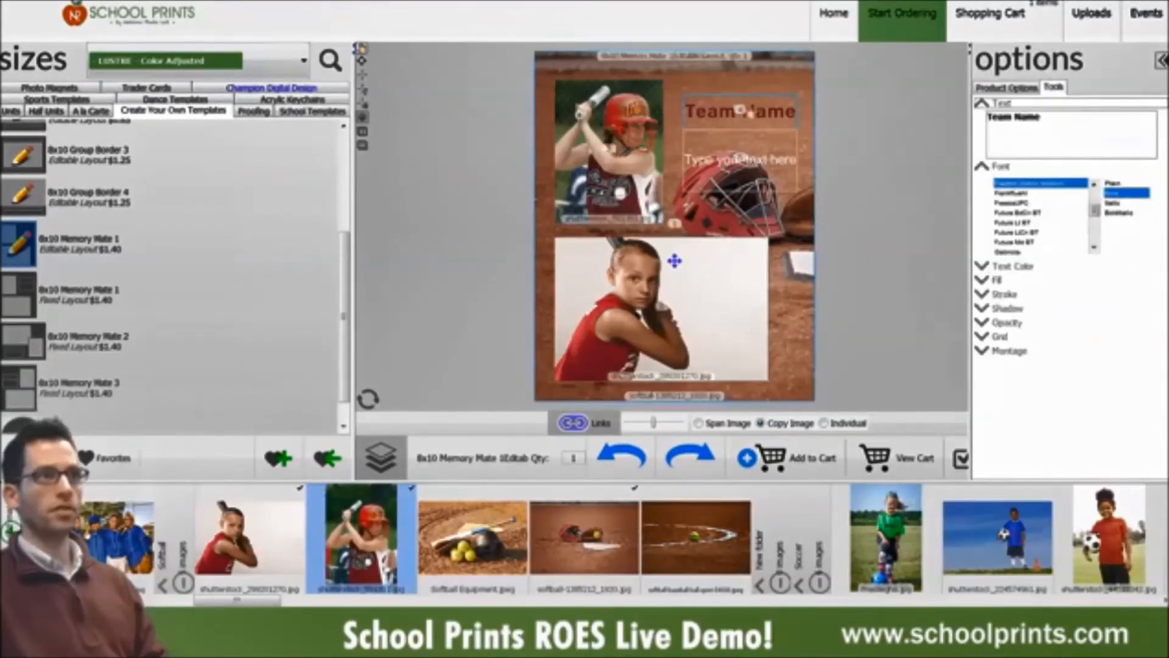
pyautogui.click(362, 61)
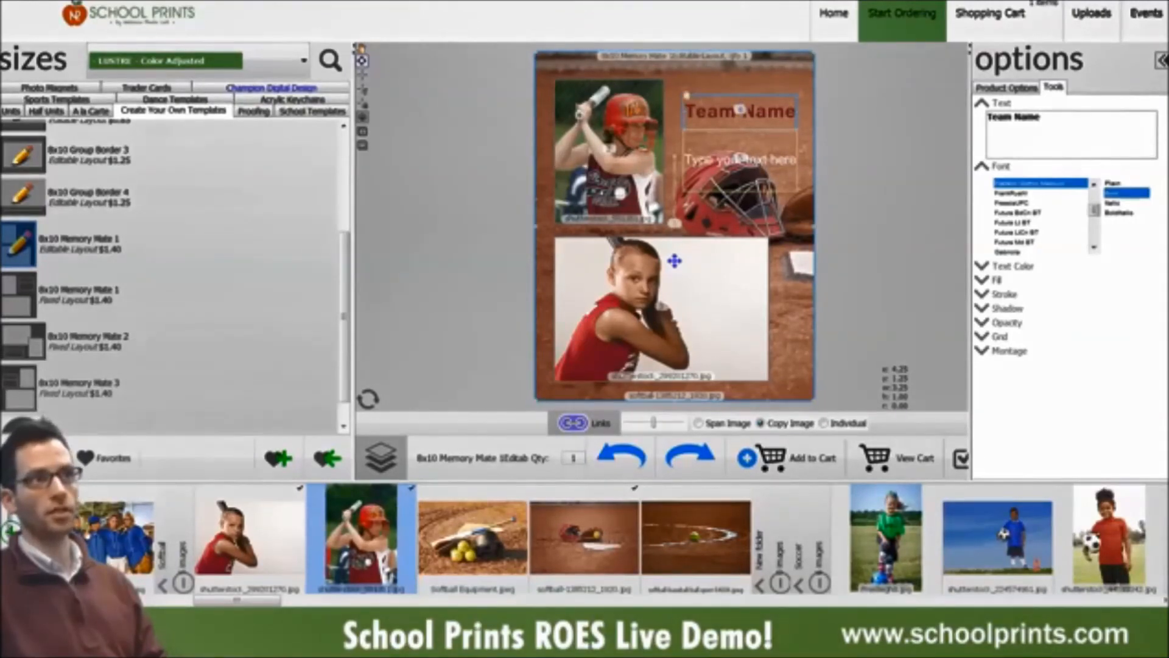
pyautogui.moveTo(685, 98); pyautogui.dragTo(666, 85)
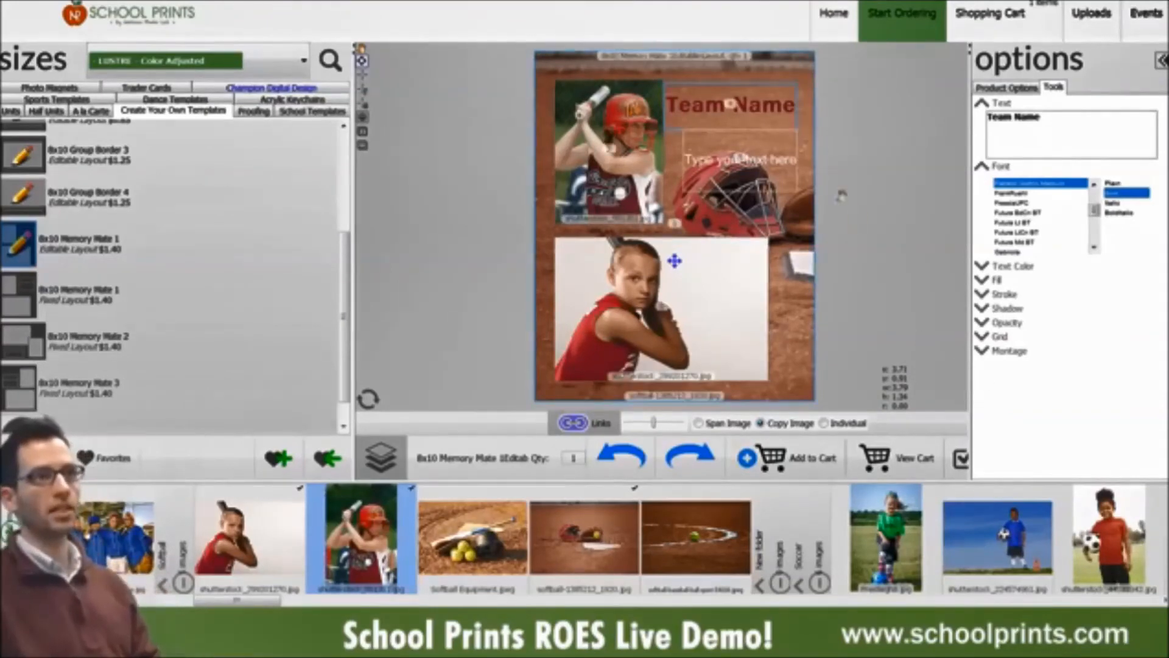
pyautogui.moveTo(731, 105); pyautogui.dragTo(744, 108)
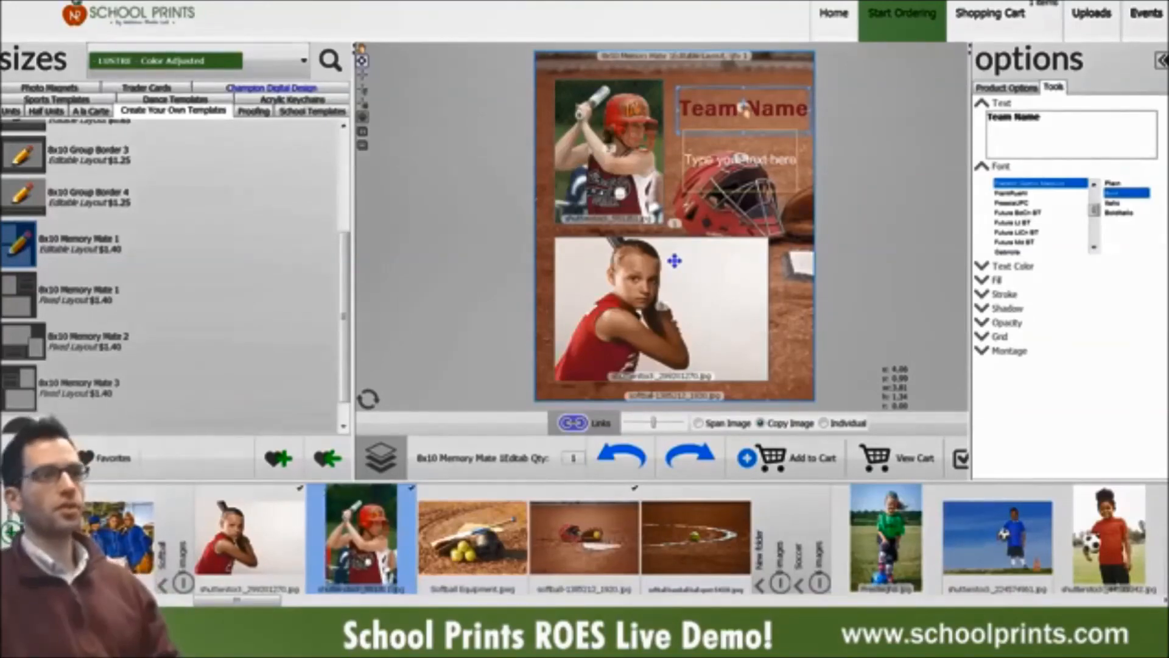
# Step: Set the lower text line to "League Name" and try to sample the "Team Name" text color for it
pyautogui.click(780, 159)
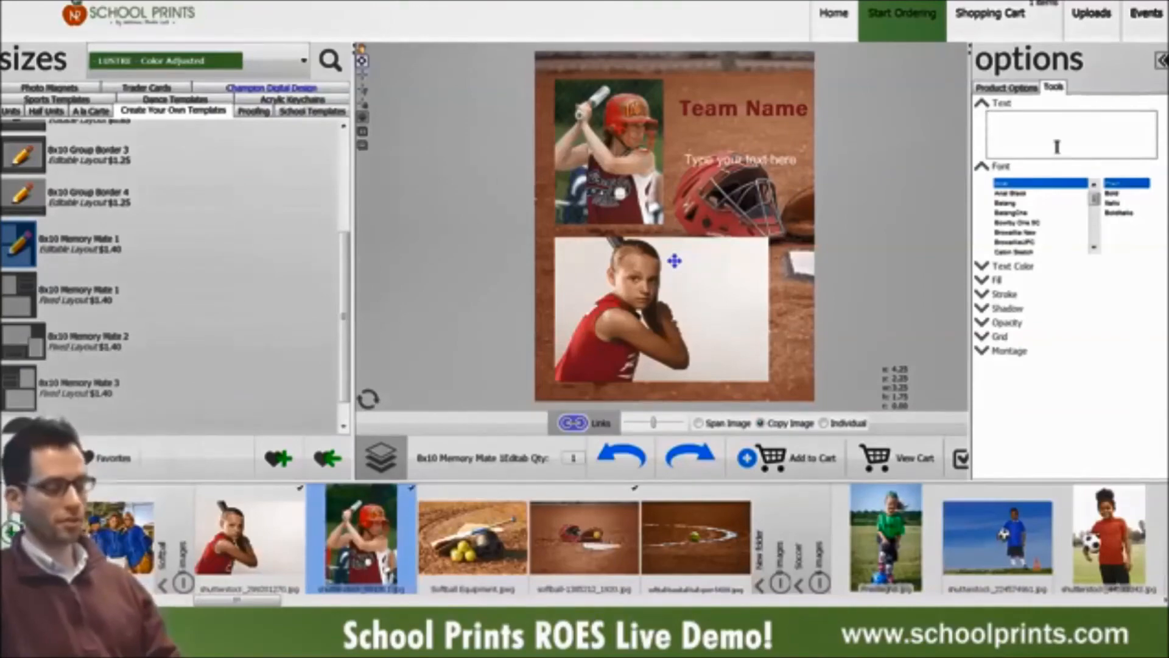
pyautogui.write('League Name')
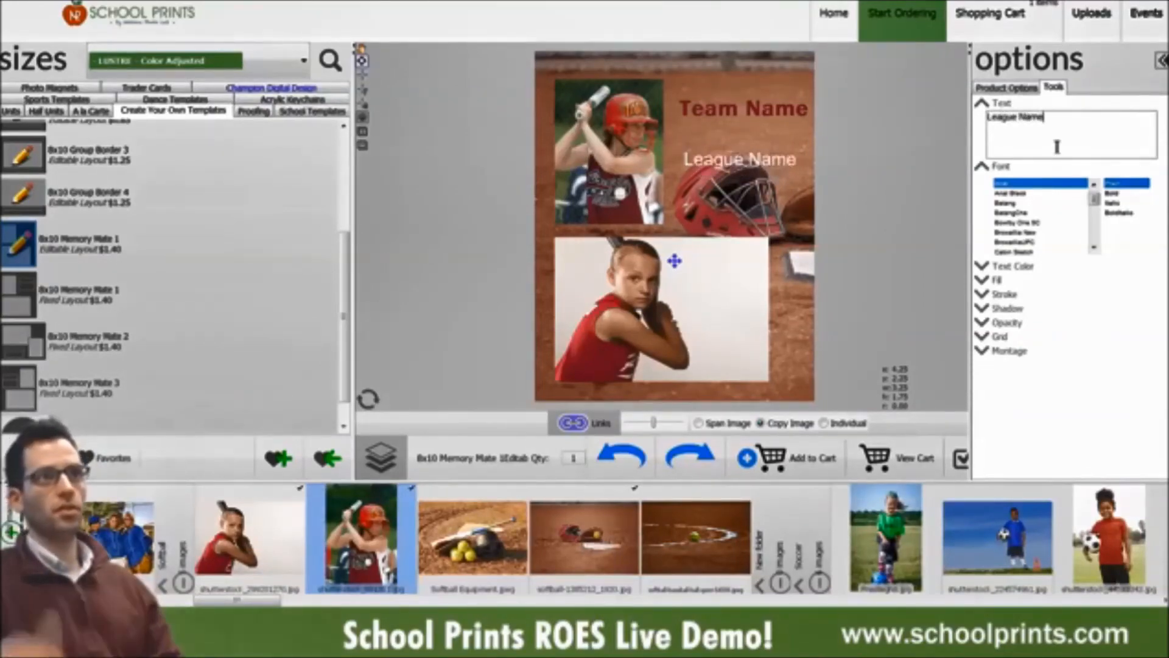
pyautogui.click(1012, 266)
pyautogui.click(1059, 267)
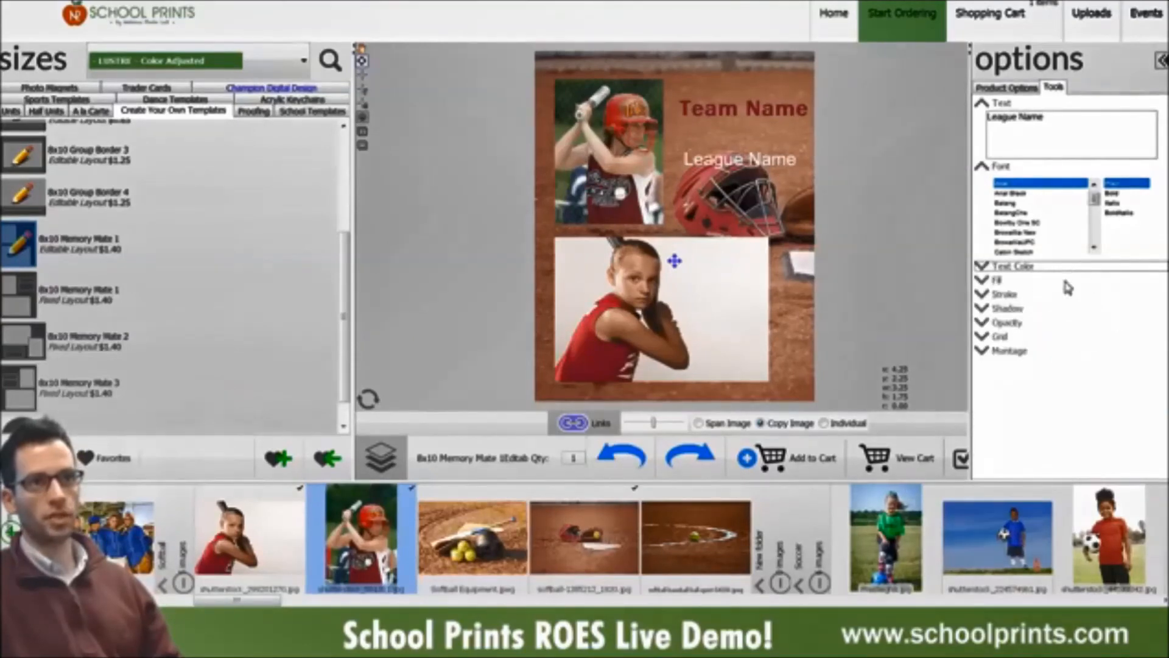
pyautogui.click(1054, 268)
pyautogui.click(1055, 280)
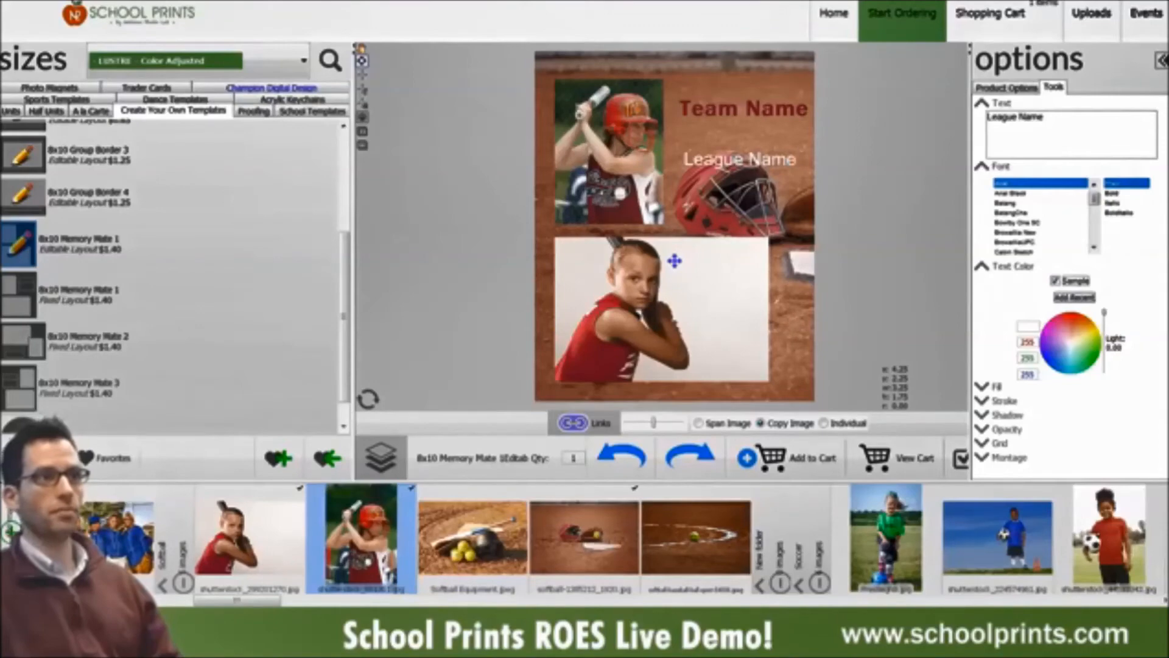
pyautogui.click(754, 109)
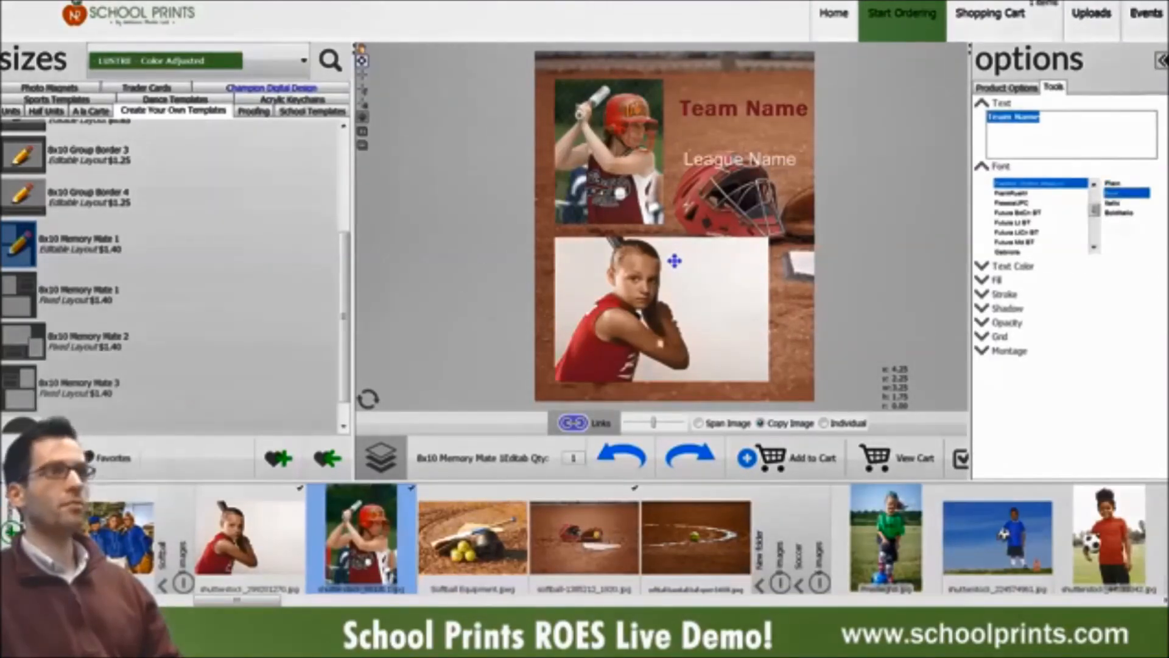
# Step: Remove both player photos from the memory mate template, keeping the softball background and text lines
pyautogui.click(674, 260)
pyautogui.press('Delete')
pyautogui.click(624, 157)
pyautogui.press('Delete')
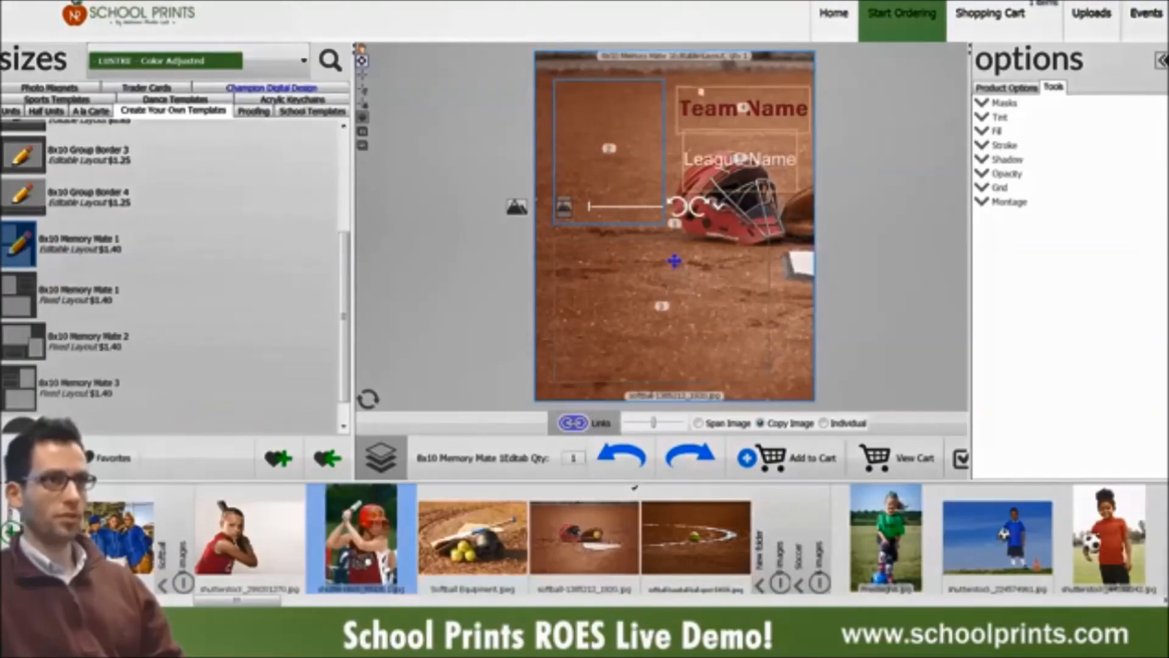
# Step: Save the template as a favorite named Softball Memory Mate in a new favorites group called Youth Sports
pyautogui.click(286, 456)
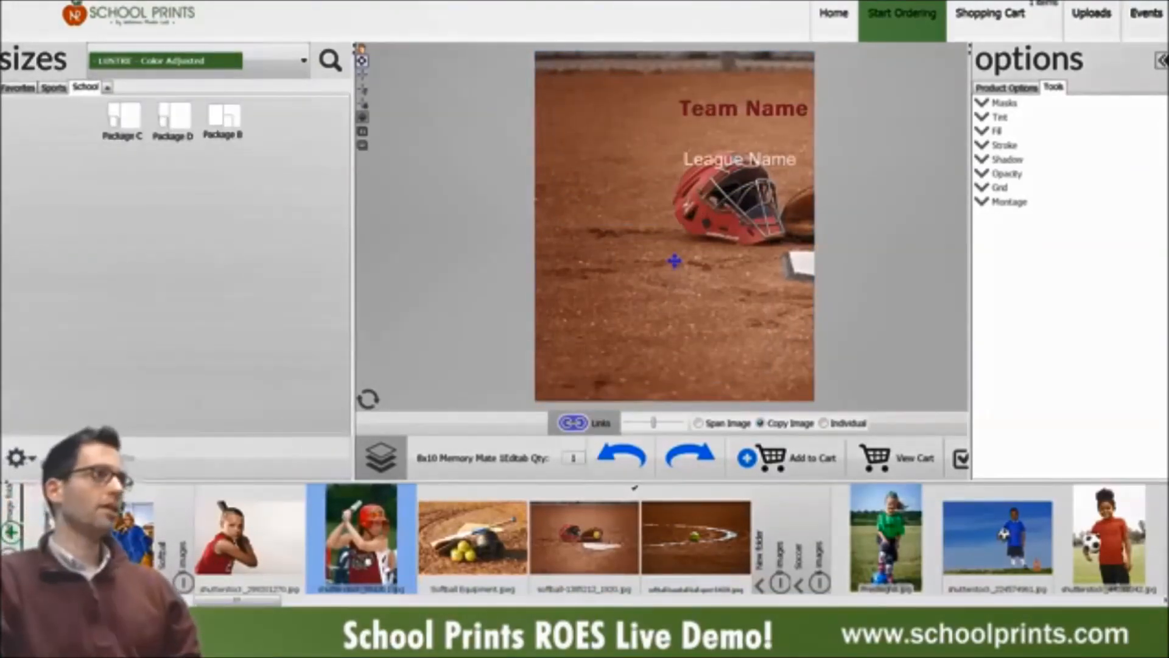
pyautogui.click(53, 87)
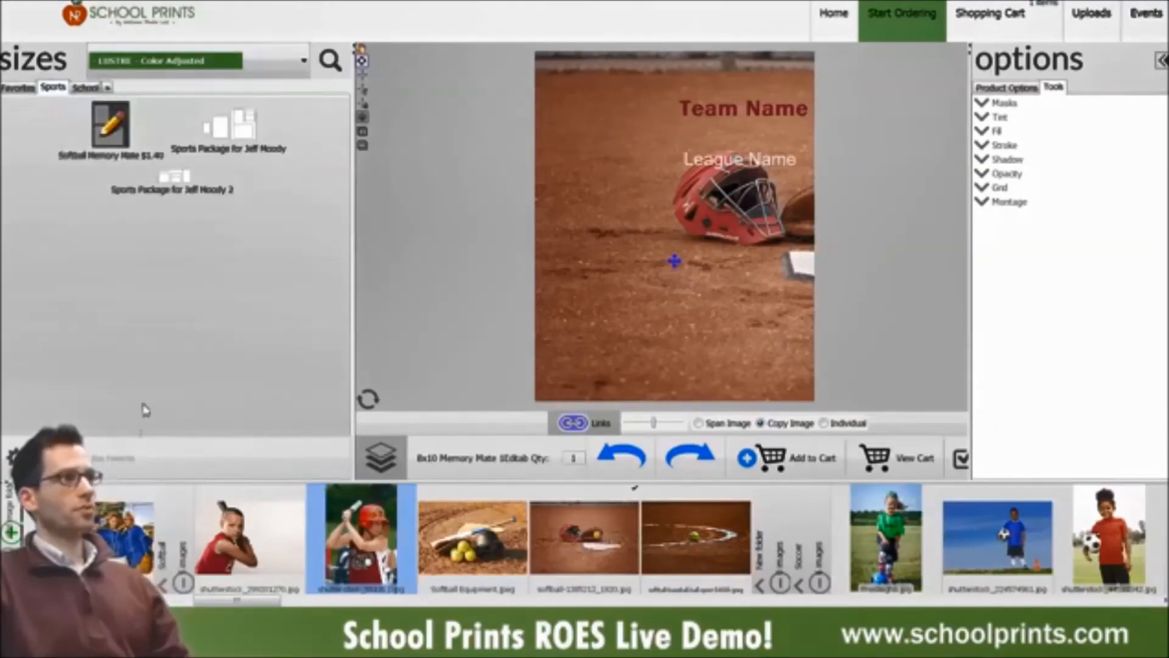
pyautogui.click(92, 88)
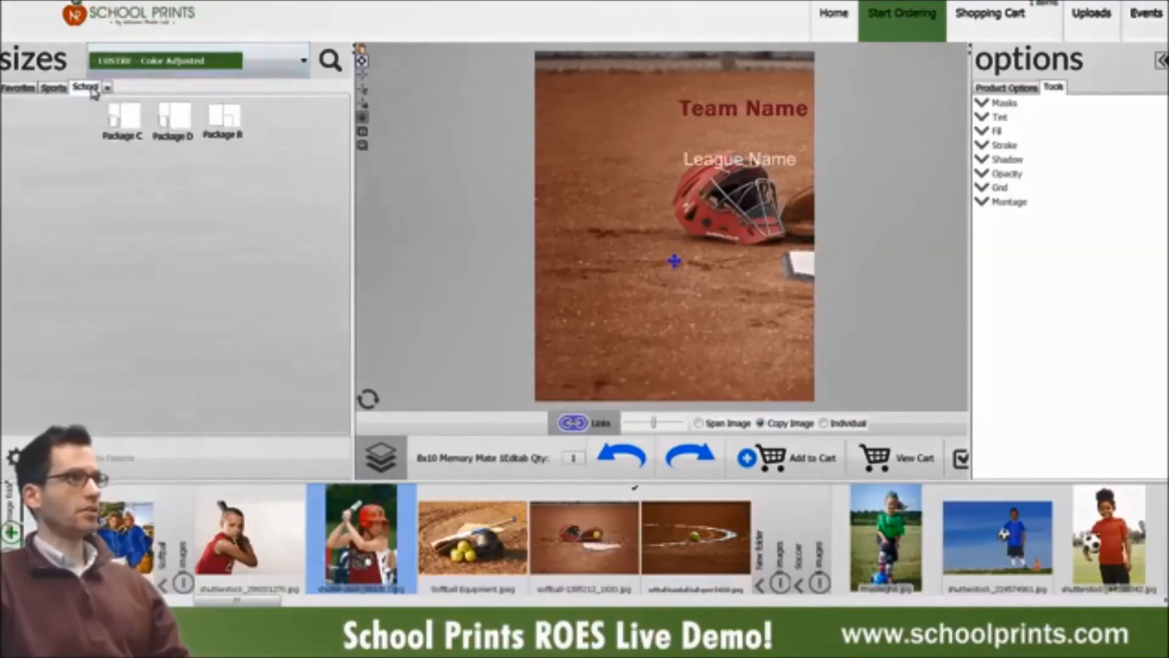
pyautogui.click(109, 89)
pyautogui.tripleClick(157, 108)
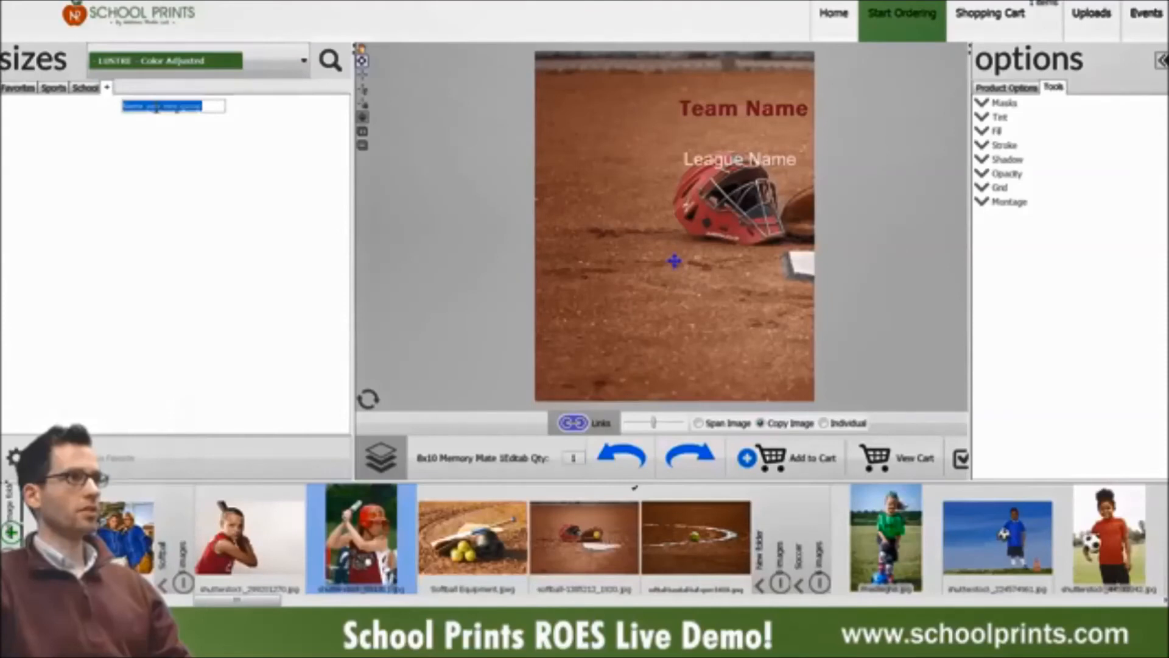
pyautogui.write('S')
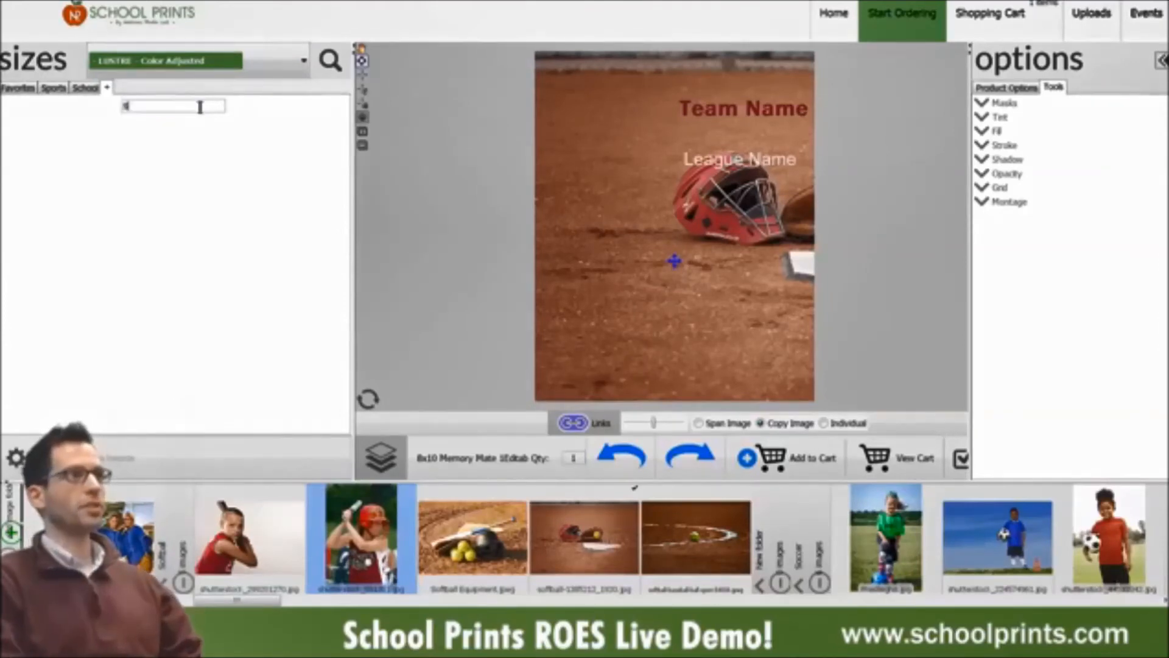
pyautogui.press('BackSpace')
pyautogui.press('BackSpace')
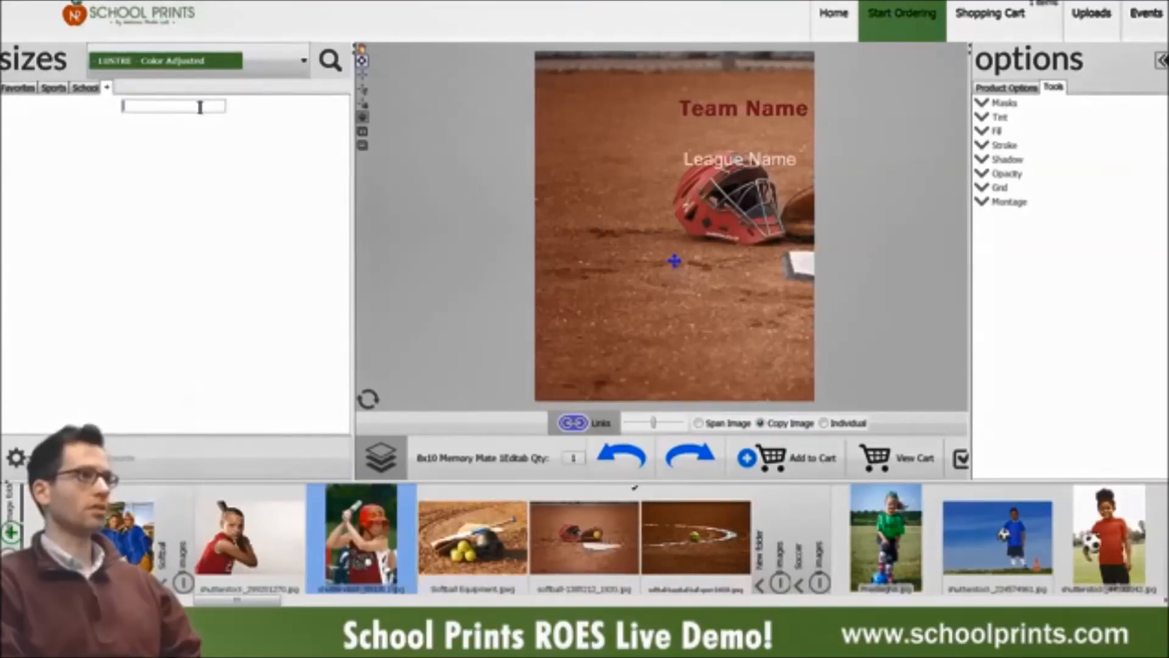
pyautogui.write('outh Sports')
pyautogui.press('Return')
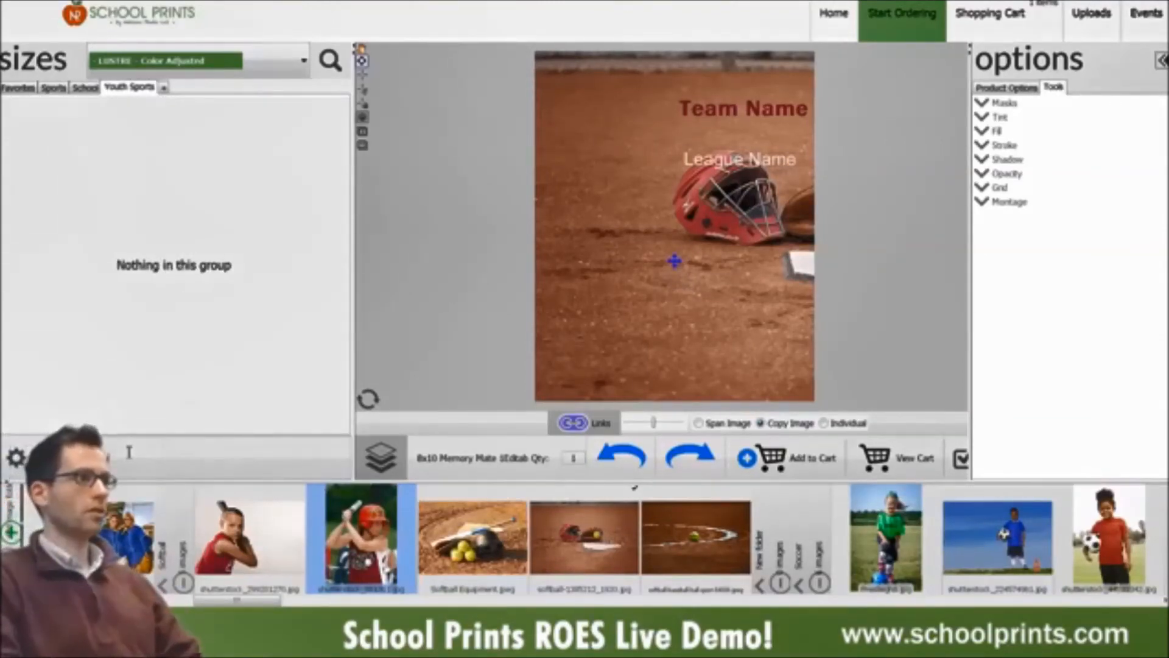
pyautogui.press('Return')
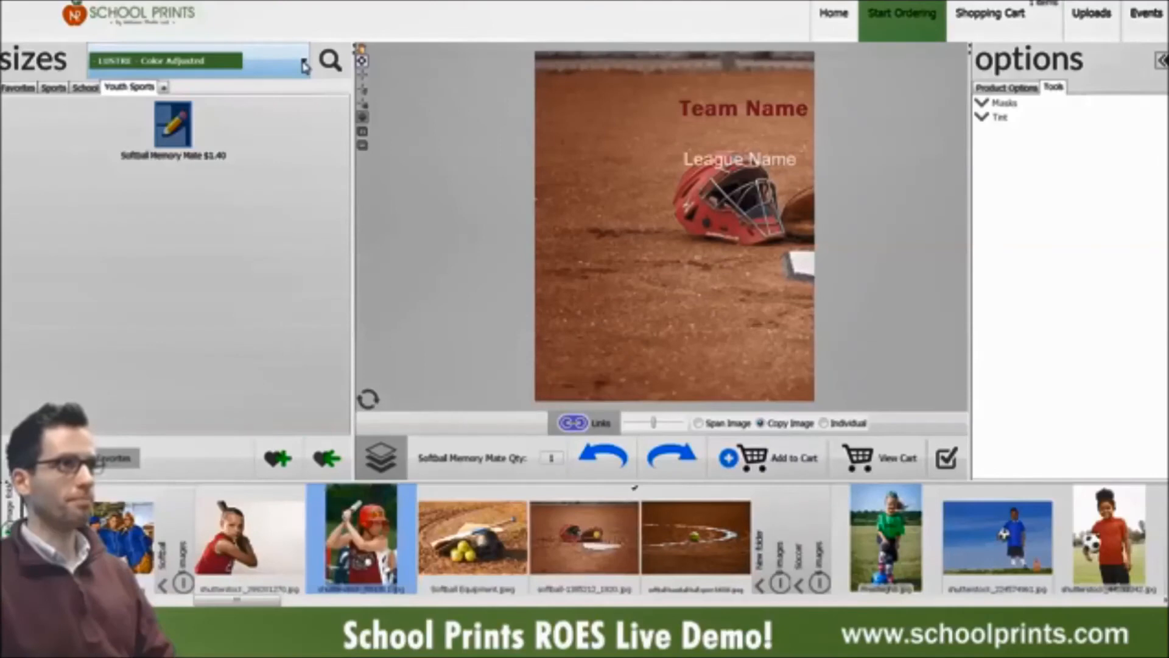
# Step: Start a 4x5 Photo Magnet, try the softball batter photo in it, and replace that with the blue-shirted soccer player photo
pyautogui.click(119, 463)
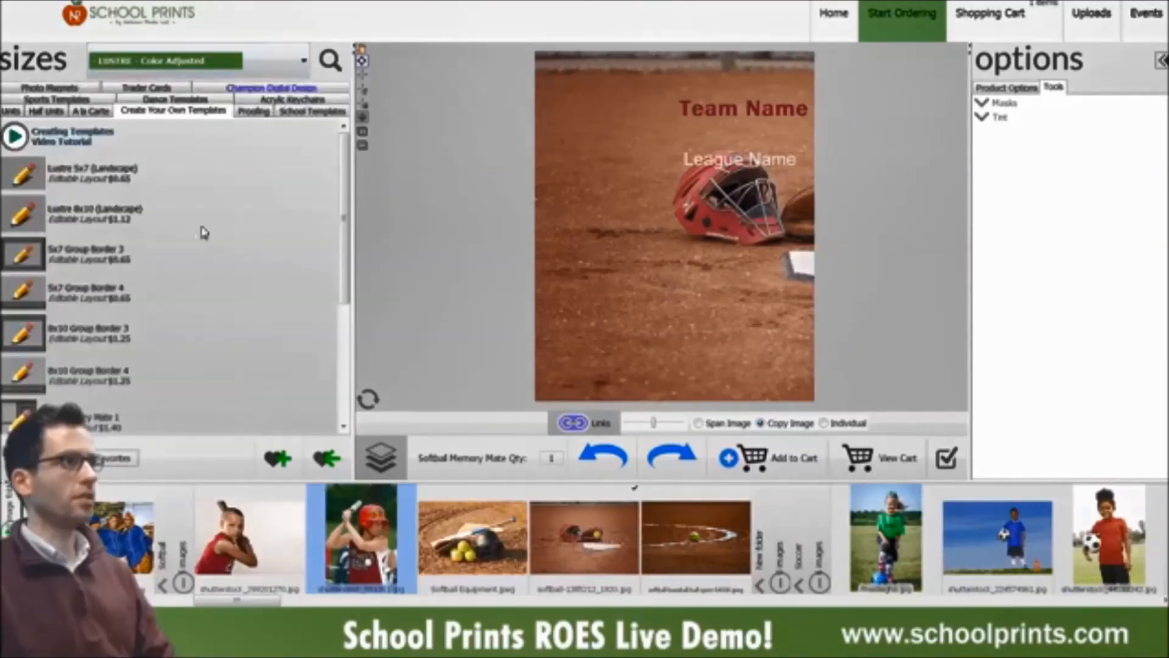
pyautogui.click(70, 91)
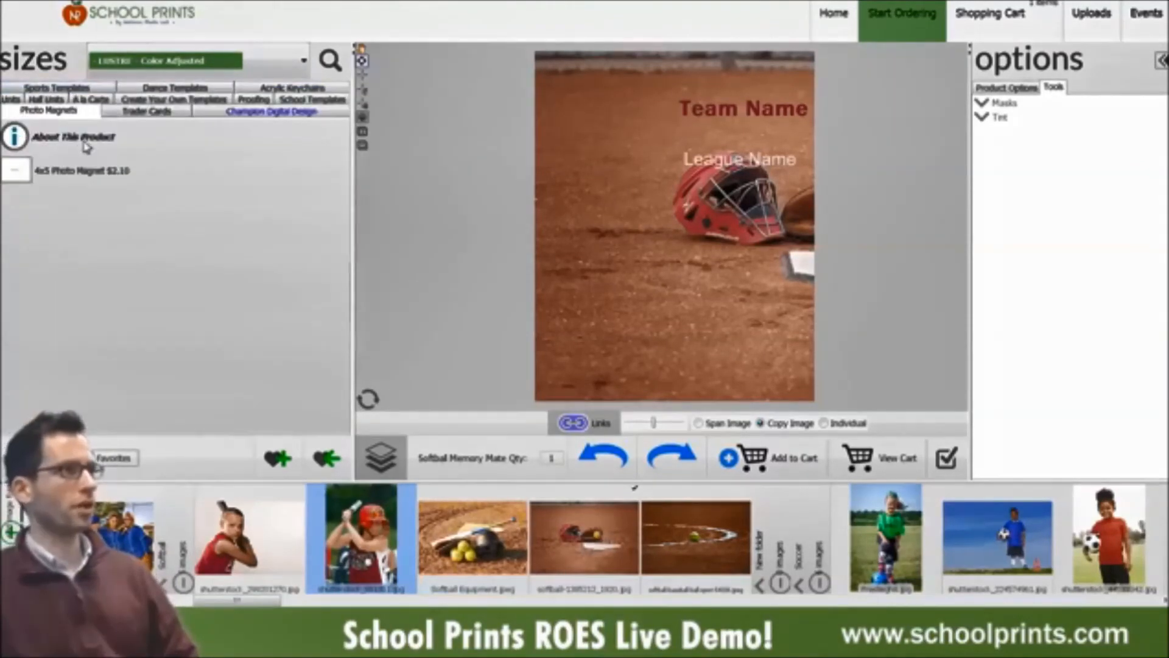
pyautogui.click(66, 190)
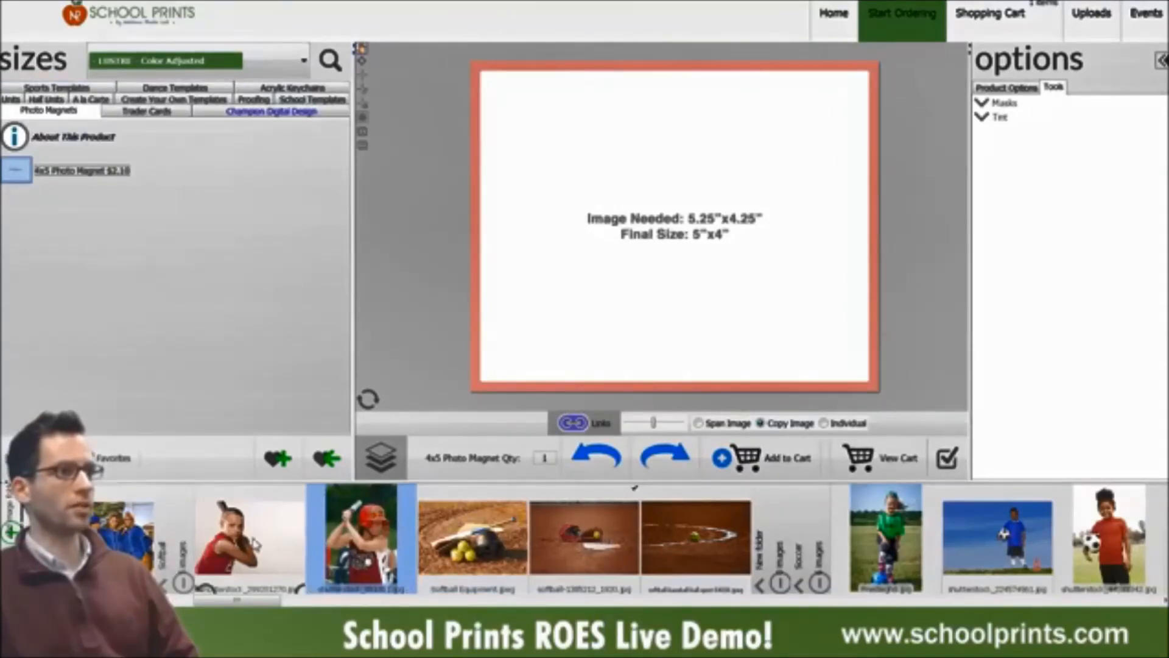
pyautogui.doubleClick(276, 526)
pyautogui.moveTo(772, 294); pyautogui.dragTo(815, 293)
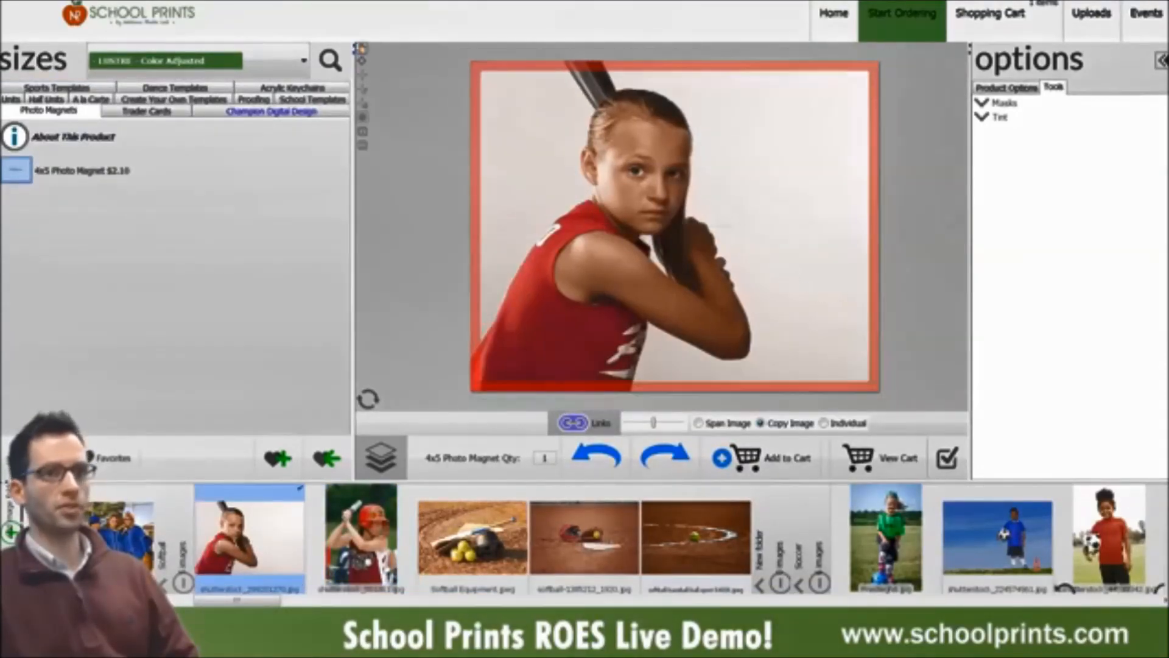
pyautogui.doubleClick(999, 537)
pyautogui.moveTo(682, 280); pyautogui.dragTo(645, 280)
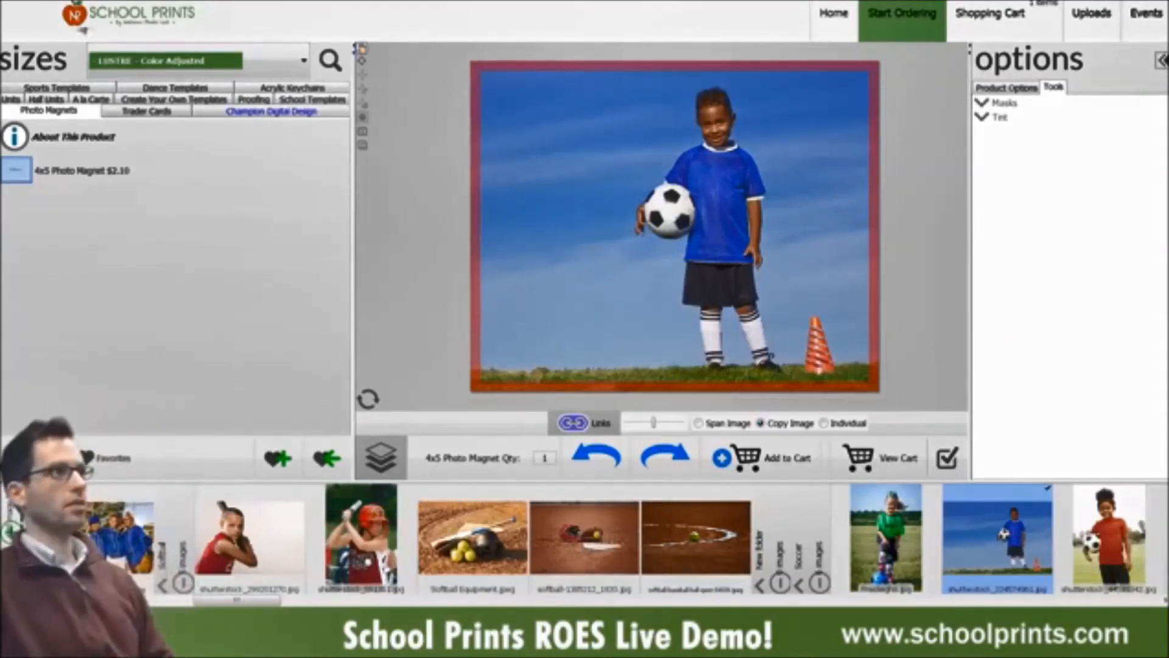
# Step: Start a 1.75x2.75 Acrylic Keychain with the green-shirted soccer player on Side 1 and the blue-shirted one on Side 2
pyautogui.click(305, 89)
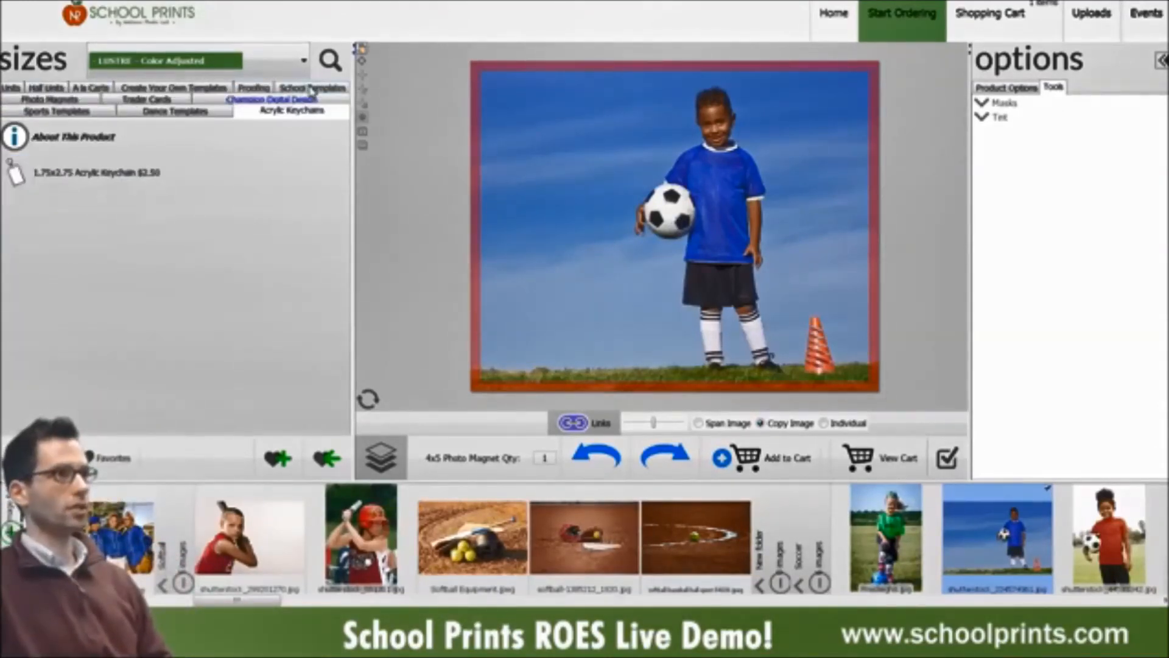
pyautogui.click(68, 176)
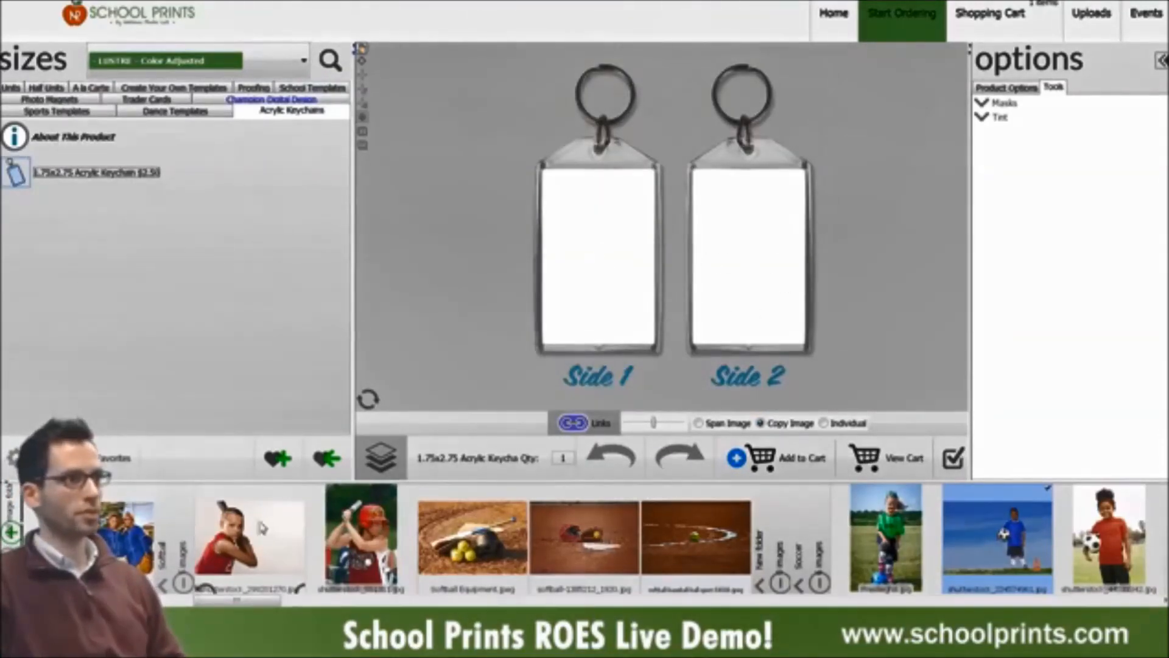
pyautogui.moveTo(886, 536); pyautogui.dragTo(595, 268)
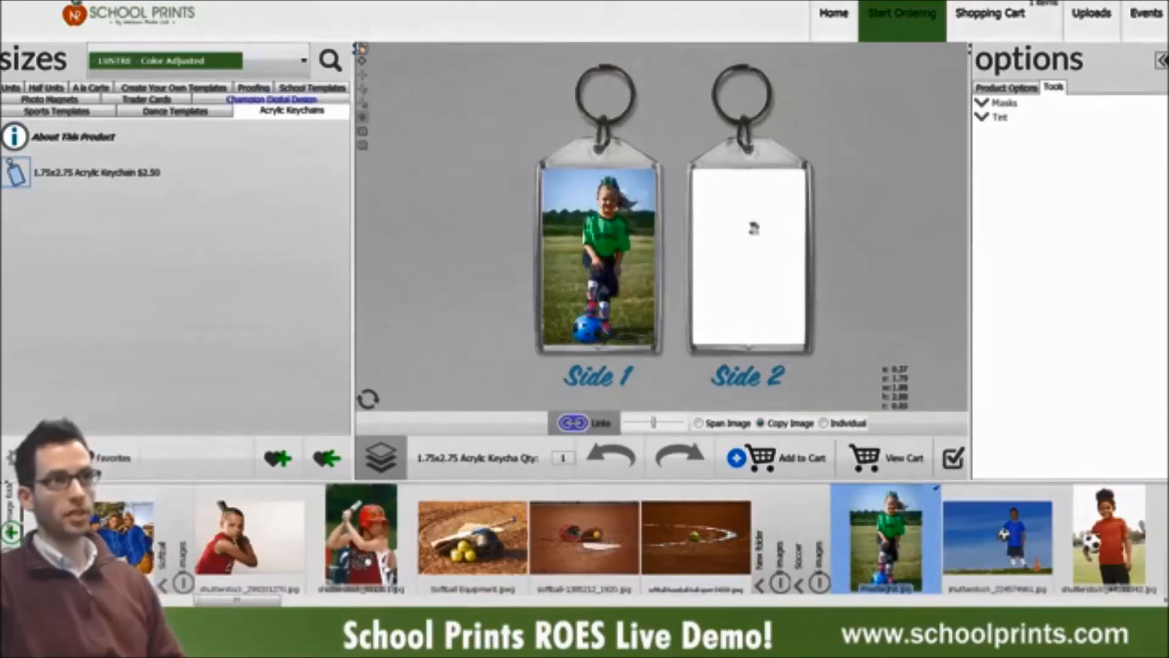
pyautogui.moveTo(998, 537); pyautogui.dragTo(749, 256)
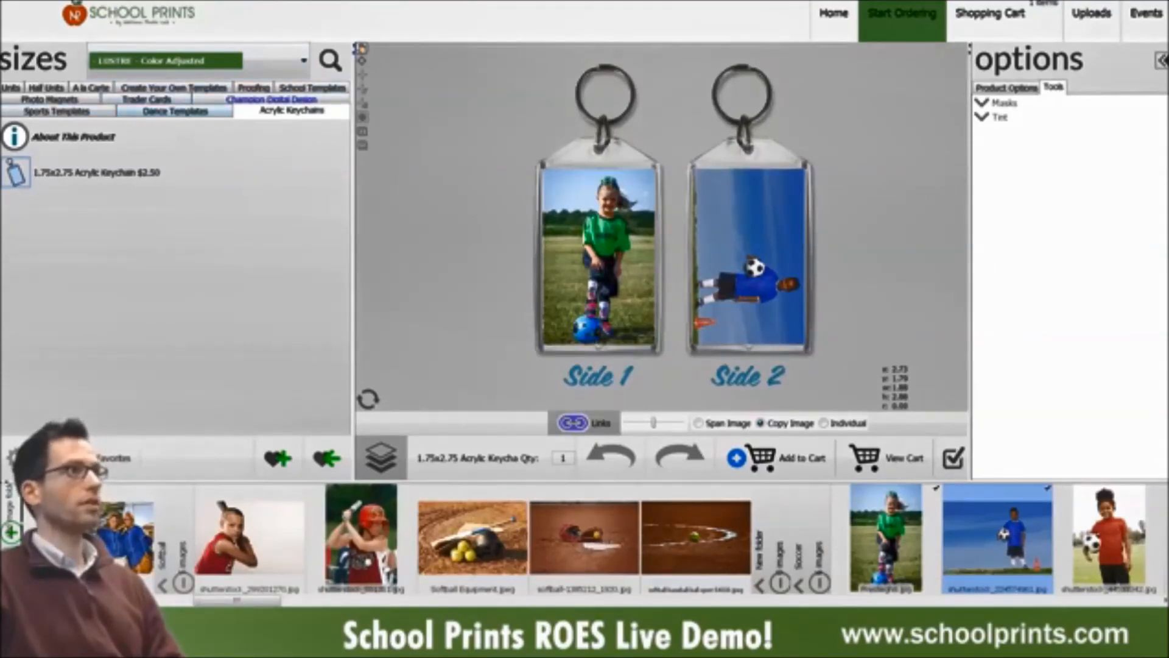
# Step: Start the Mix 'n Match 3-Inch Button Layout 1 from the sports templates and fill it with the red-shirted soccer player photo
pyautogui.click(78, 112)
pyautogui.doubleClick(64, 270)
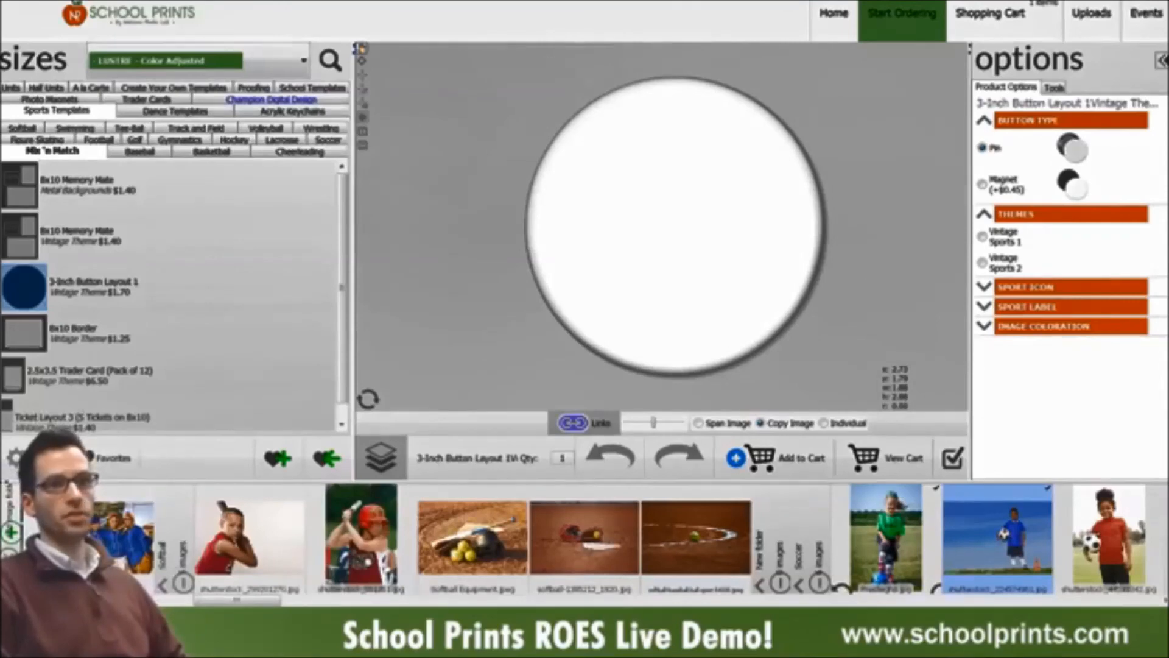
pyautogui.moveTo(1092, 539); pyautogui.dragTo(706, 246)
pyautogui.moveTo(692, 170); pyautogui.dragTo(639, 262)
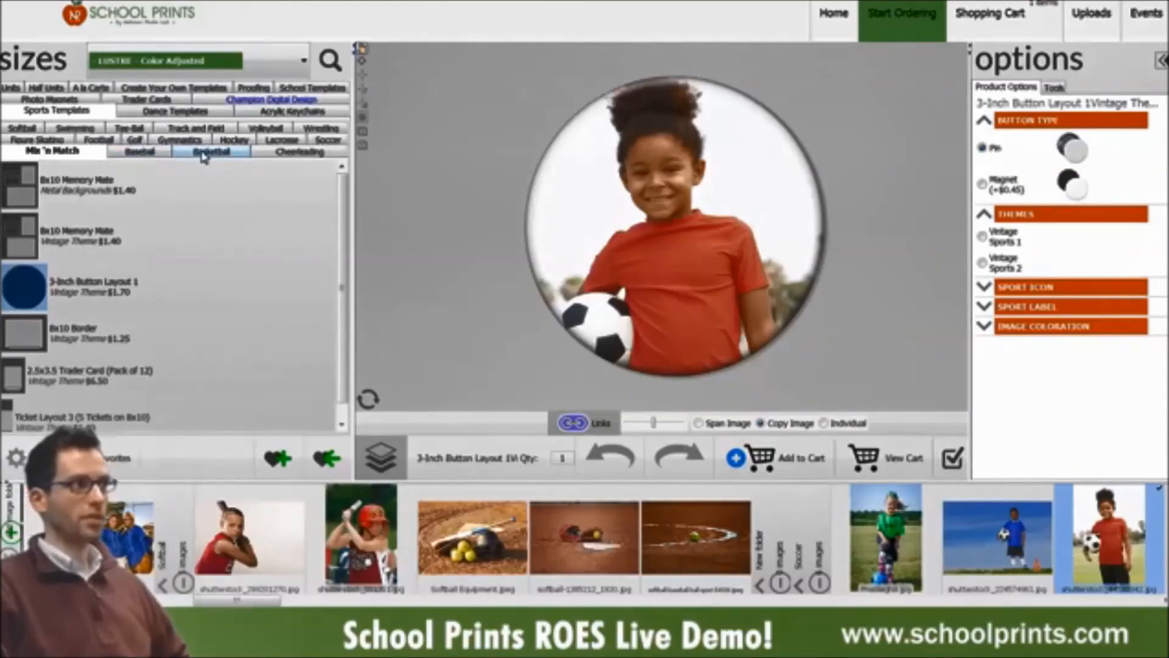
# Step: Preview the unit layouts (8) Wallets; (1) 5x7, (1) 3.5x5, (2) Wallets; and (1) 5x7, (4) Wallets, and browse the remaining units and images
pyautogui.click(17, 89)
pyautogui.click(29, 320)
pyautogui.scroll(-1, 34, 323)
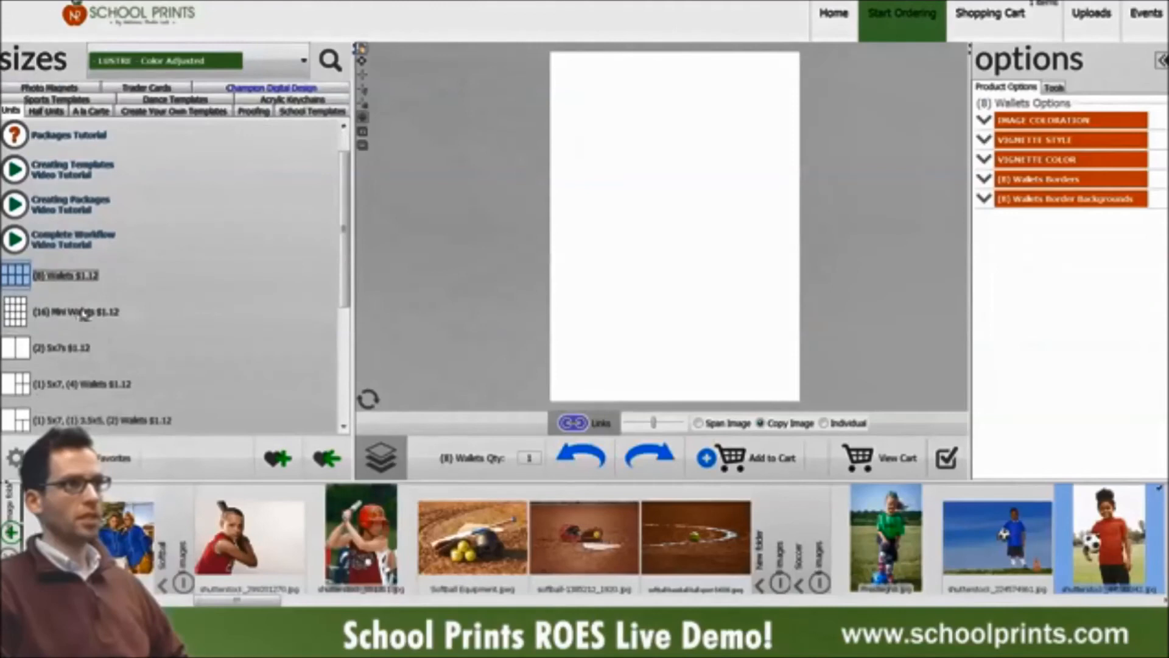
pyautogui.moveTo(343, 284); pyautogui.dragTo(343, 332)
pyautogui.click(115, 340)
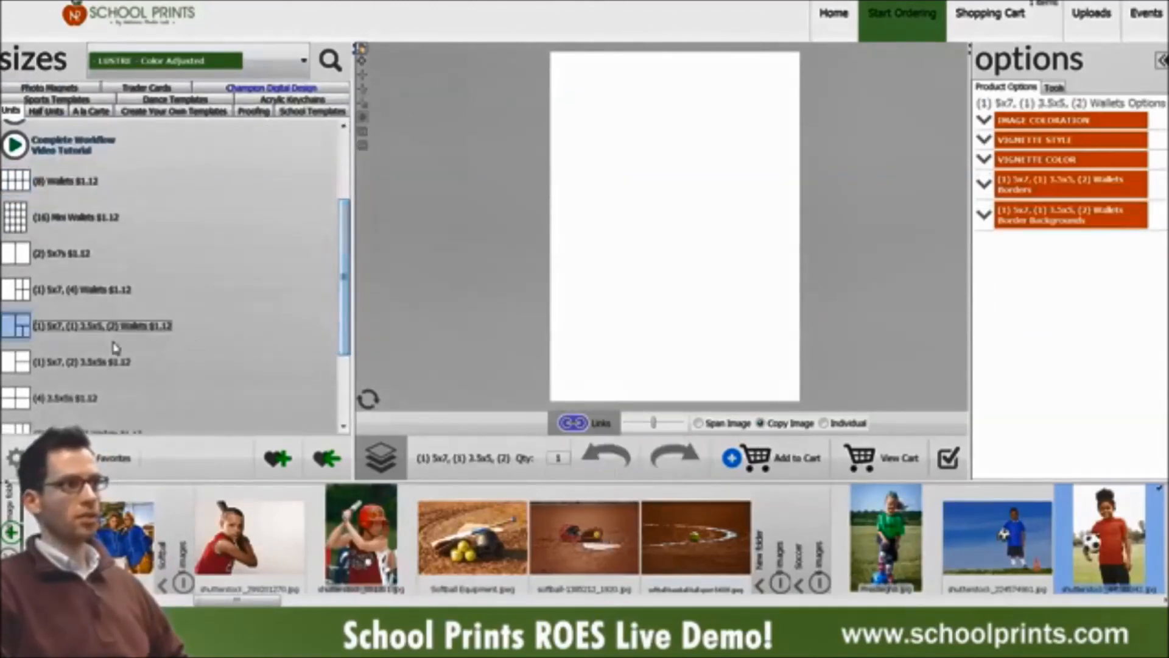
pyautogui.click(97, 290)
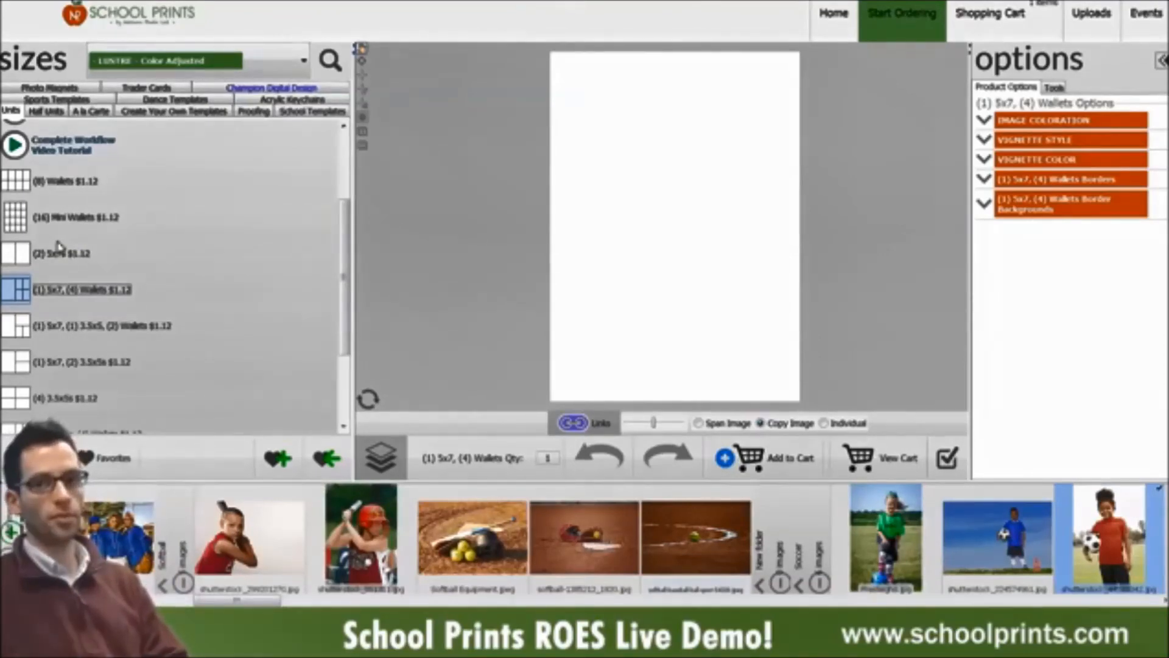
pyautogui.scroll(-3, 303, 370)
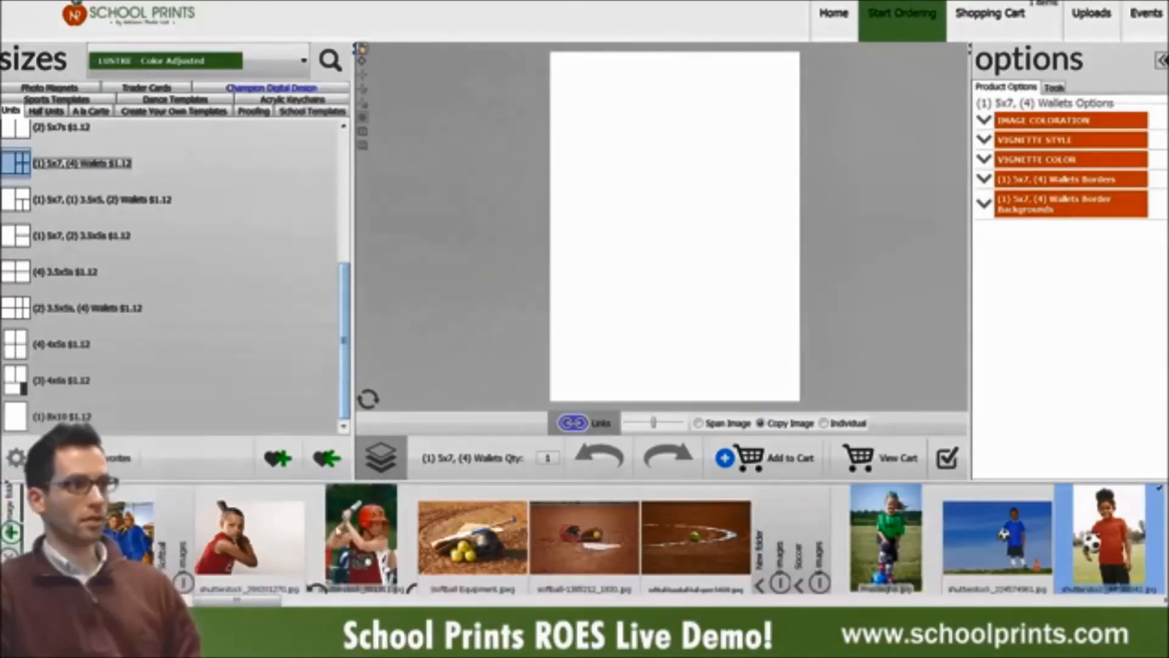
pyautogui.moveTo(279, 600); pyautogui.dragTo(190, 600)
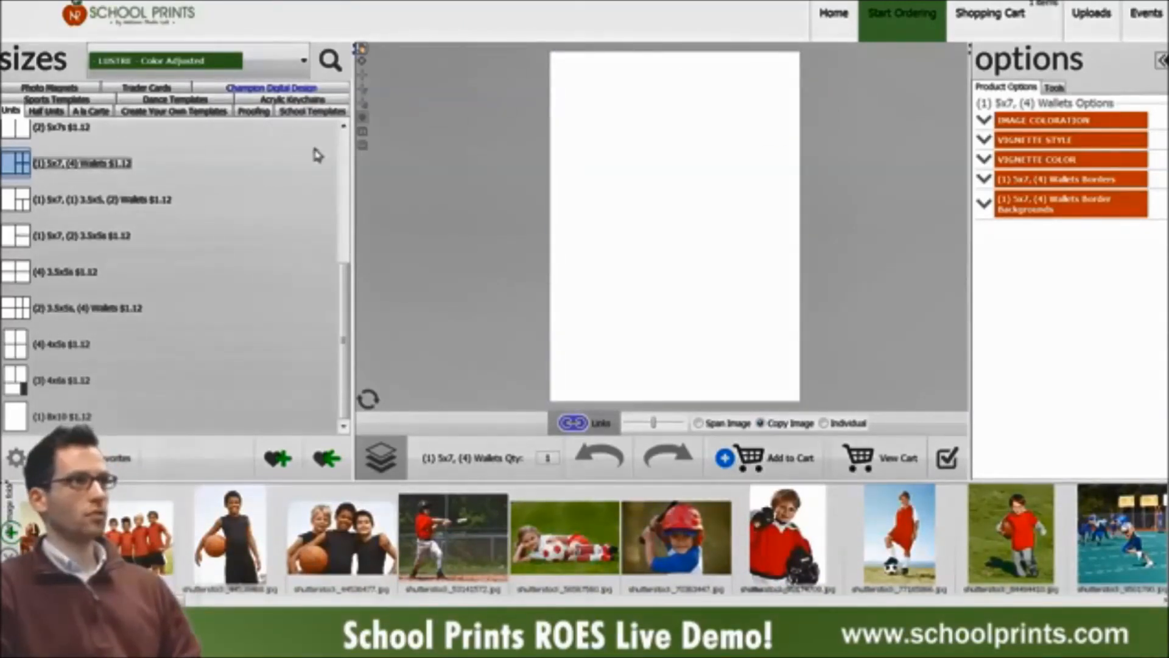
pyautogui.moveTo(355, 202); pyautogui.dragTo(337, 204)
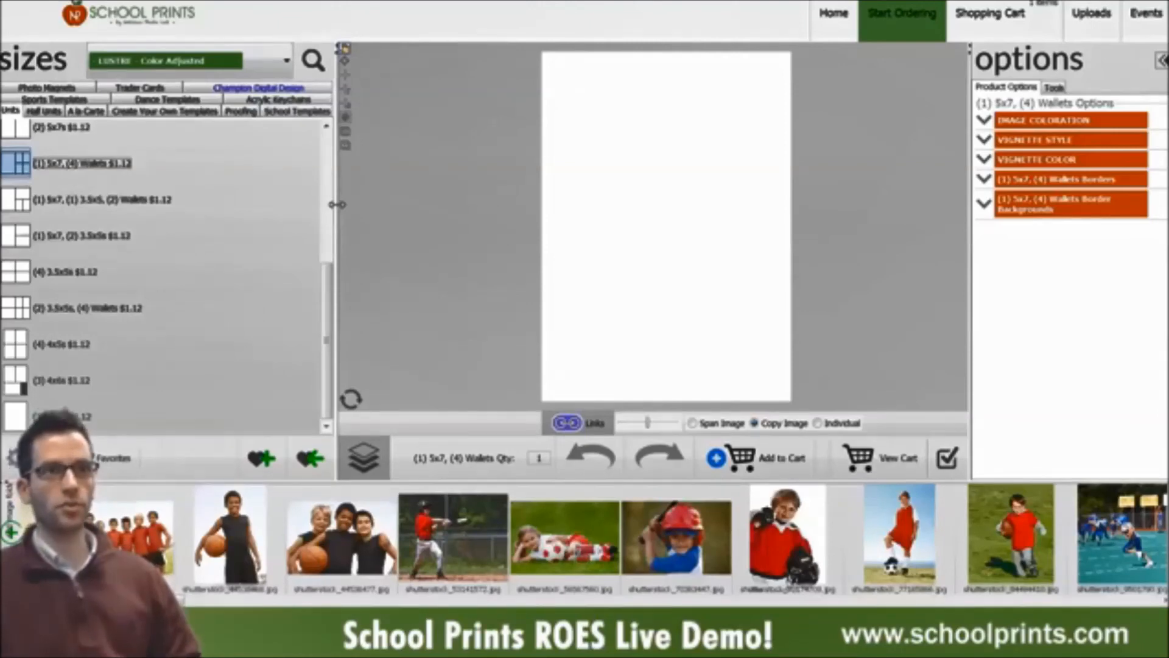
# Step: In the shopping cart, enable the order reference and backprinting options and open the backprinting text for editing
pyautogui.click(1008, 21)
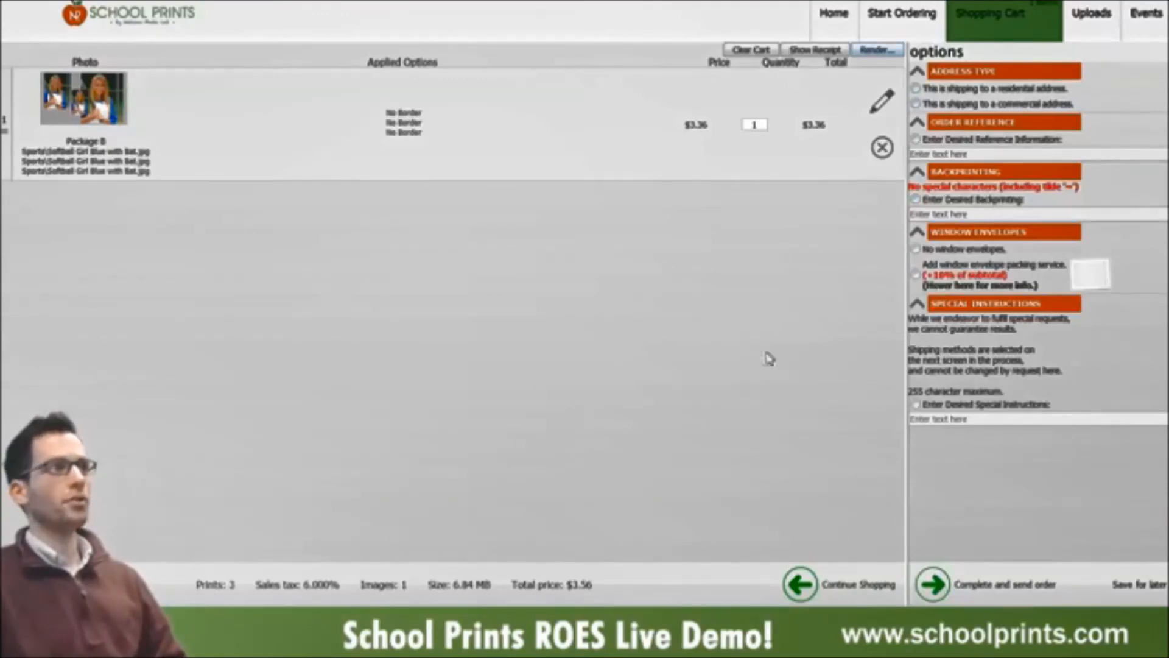
pyautogui.click(991, 141)
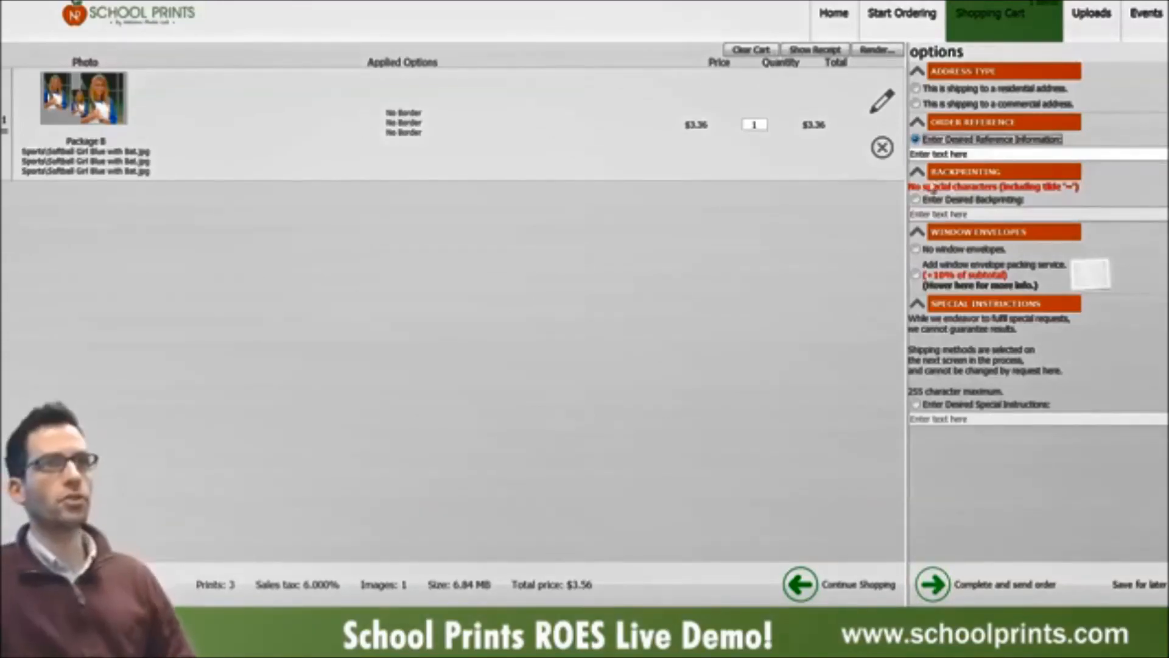
pyautogui.click(972, 199)
pyautogui.click(975, 215)
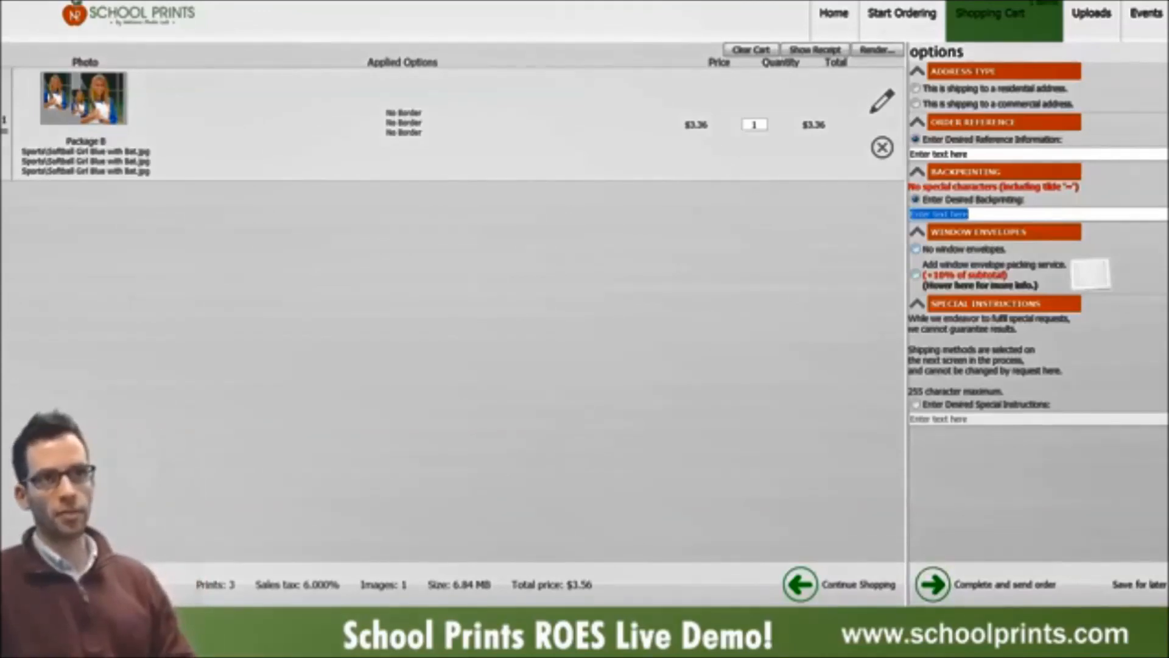
pyautogui.moveTo(917, 275)
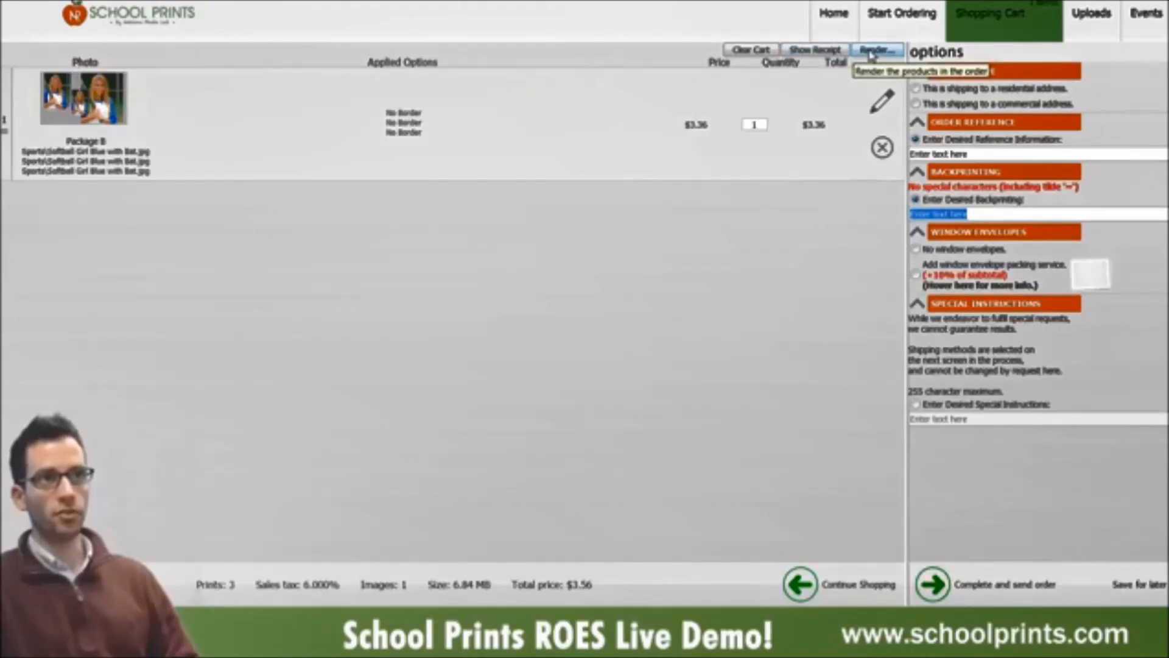
# Step: Return to ordering and view the Creating Templates, Creating Packages and Complete Workflow video tutorials, ending on the (8) Wallets unit
pyautogui.click(910, 23)
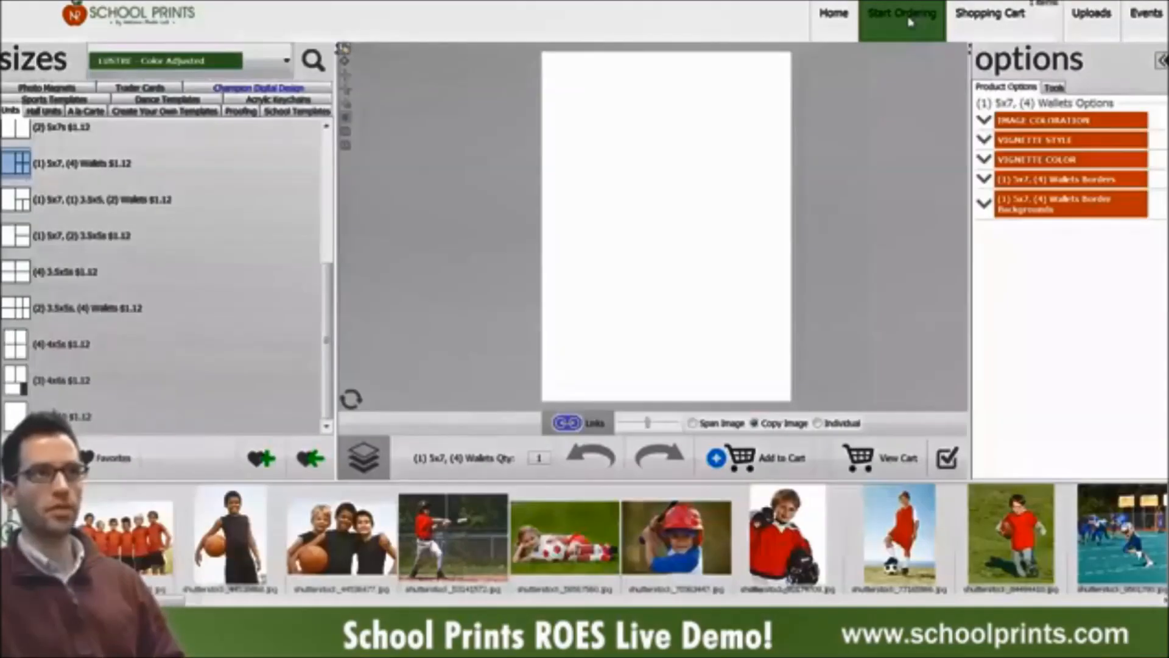
pyautogui.click(989, 18)
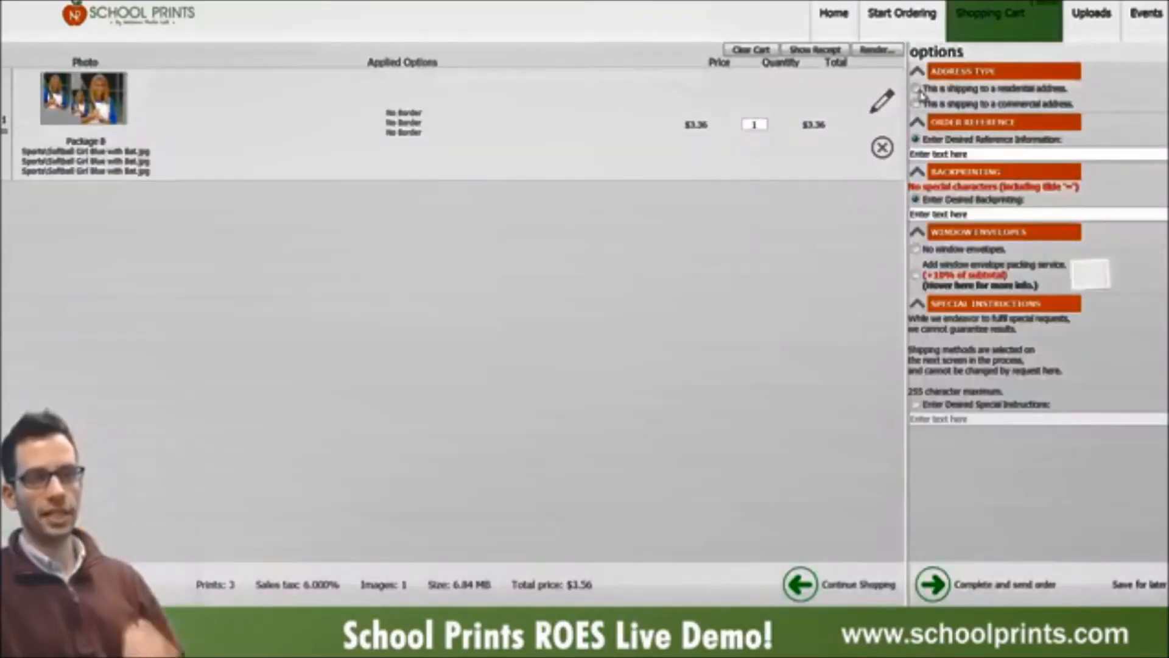
pyautogui.click(904, 14)
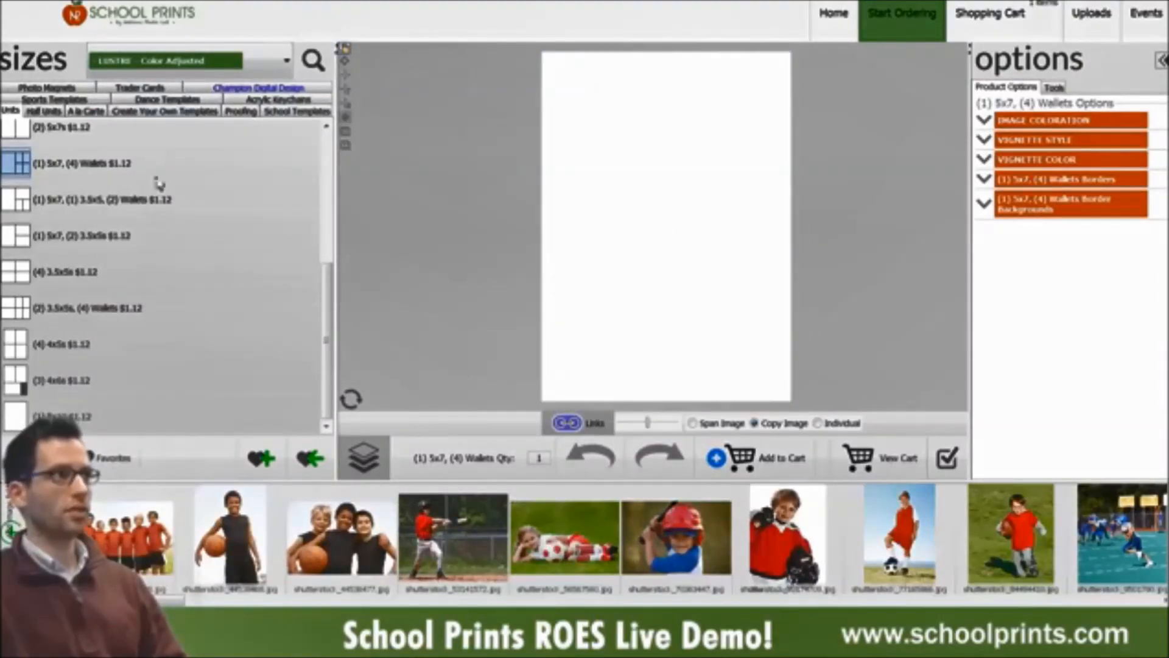
pyautogui.scroll(5, 111, 163)
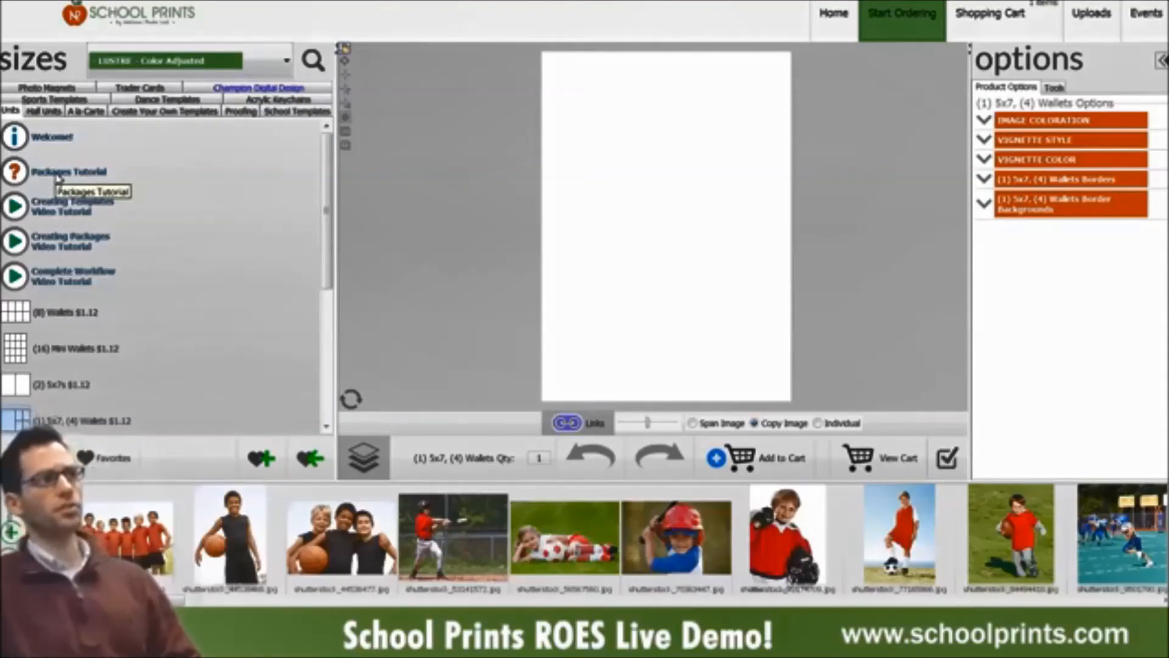
pyautogui.click(94, 211)
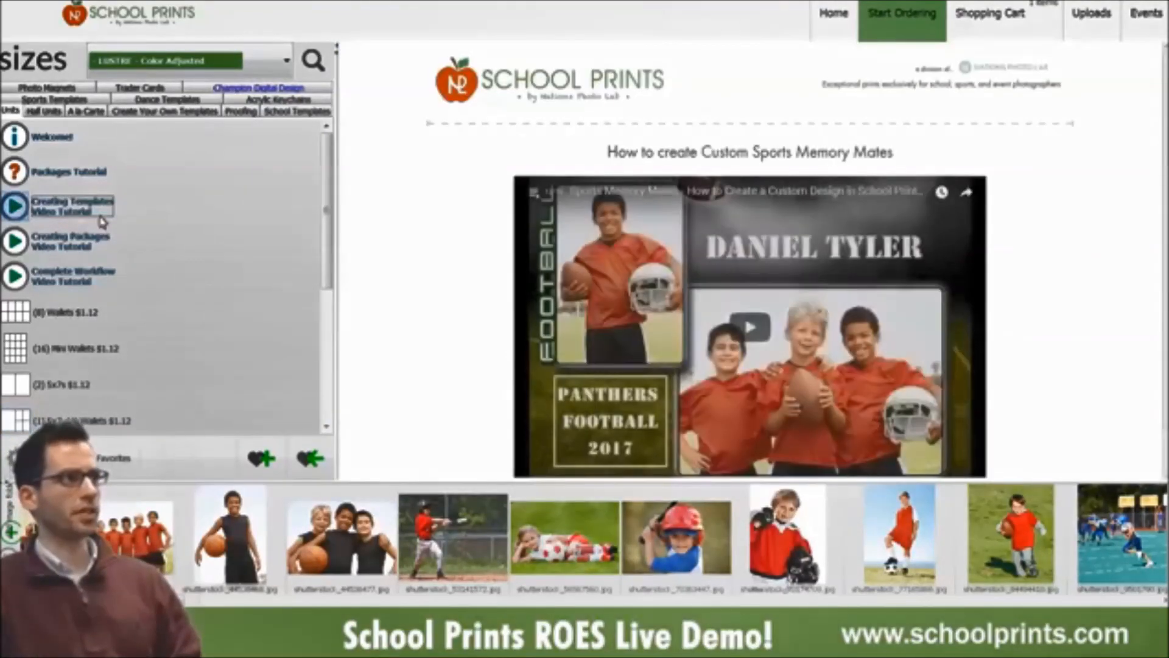
pyautogui.click(100, 250)
pyautogui.click(79, 281)
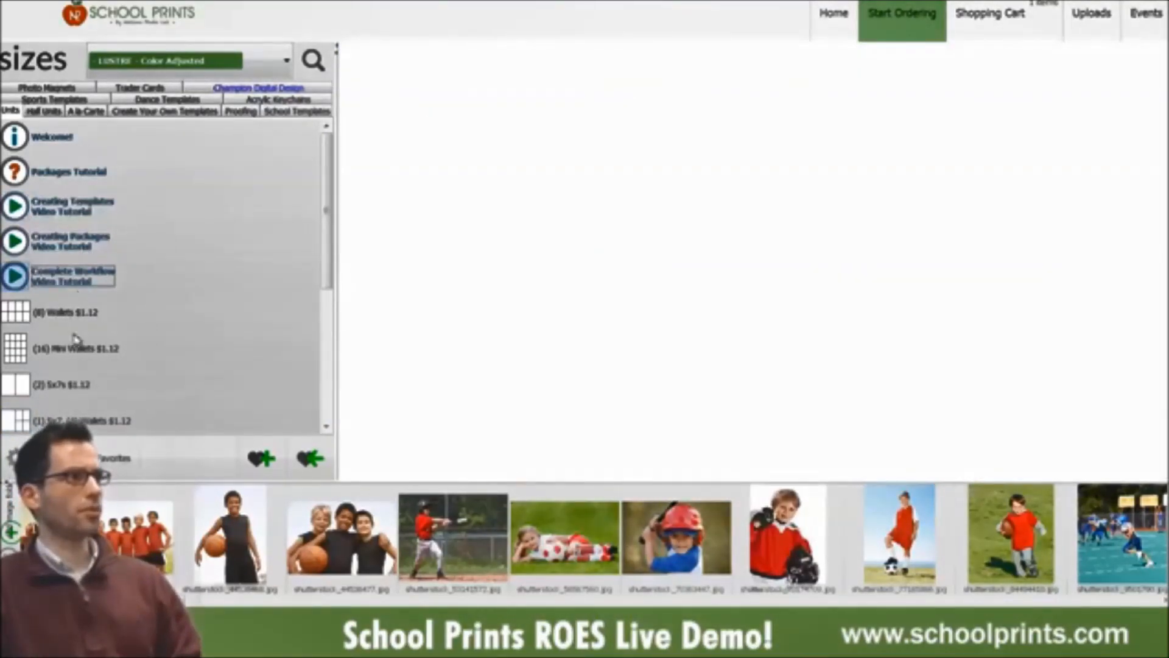
pyautogui.click(67, 313)
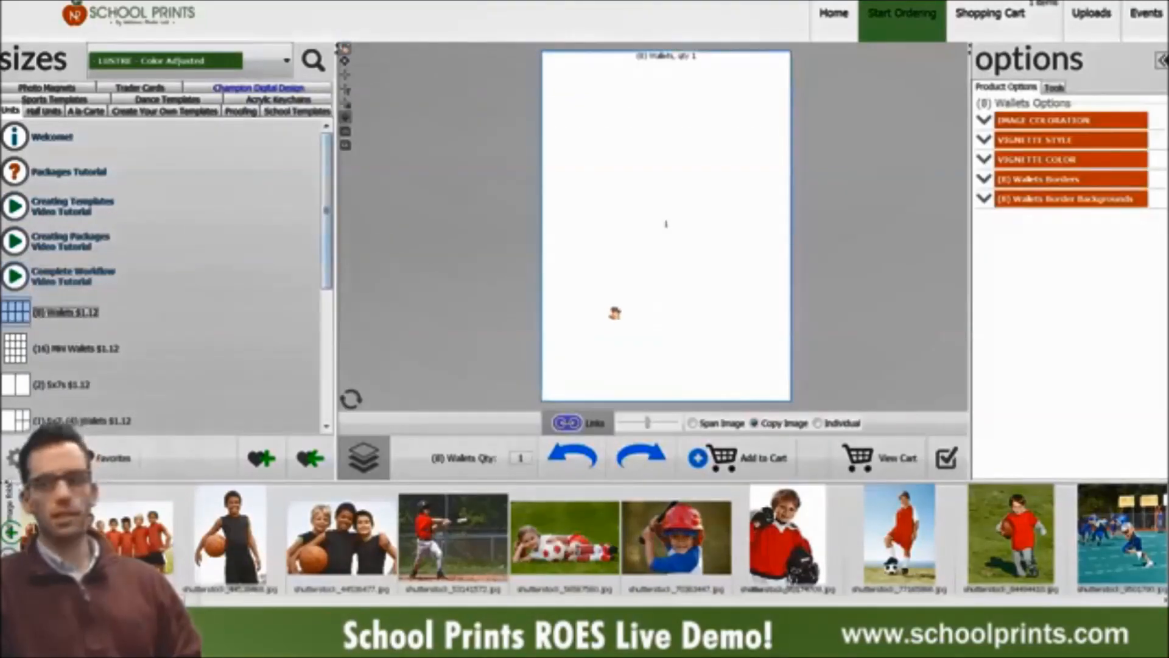